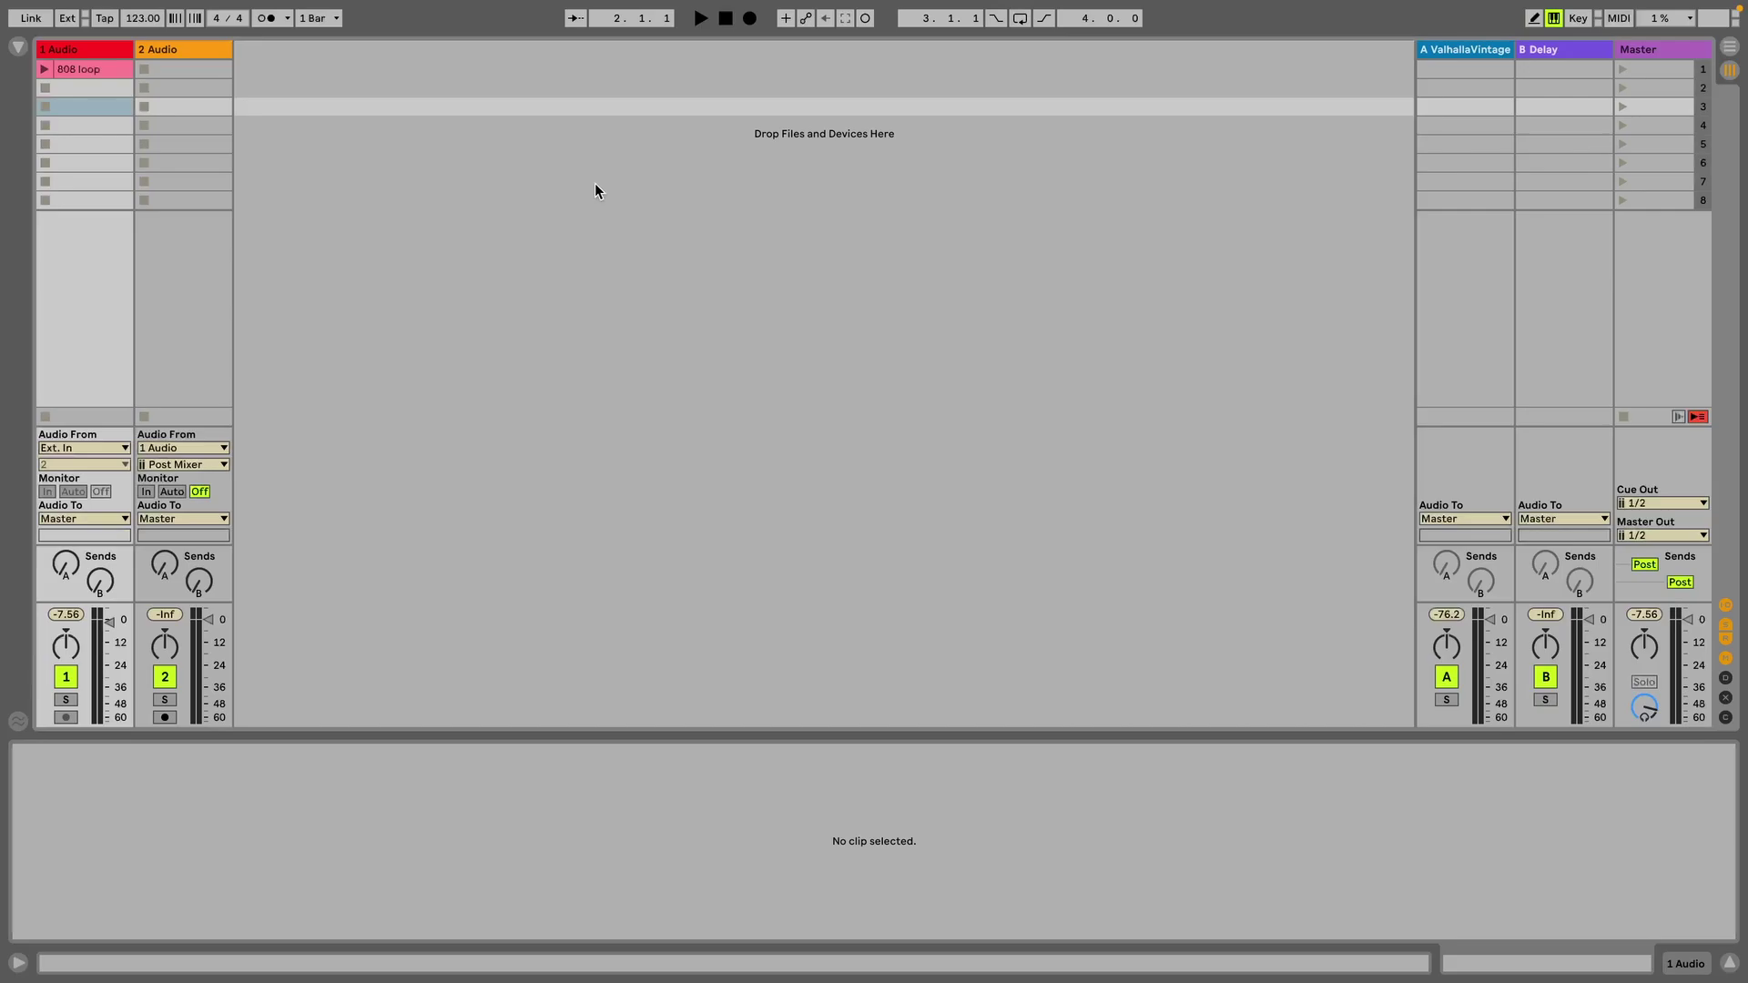
- Delete the 2 Audio track from the set
left_click(184, 49)
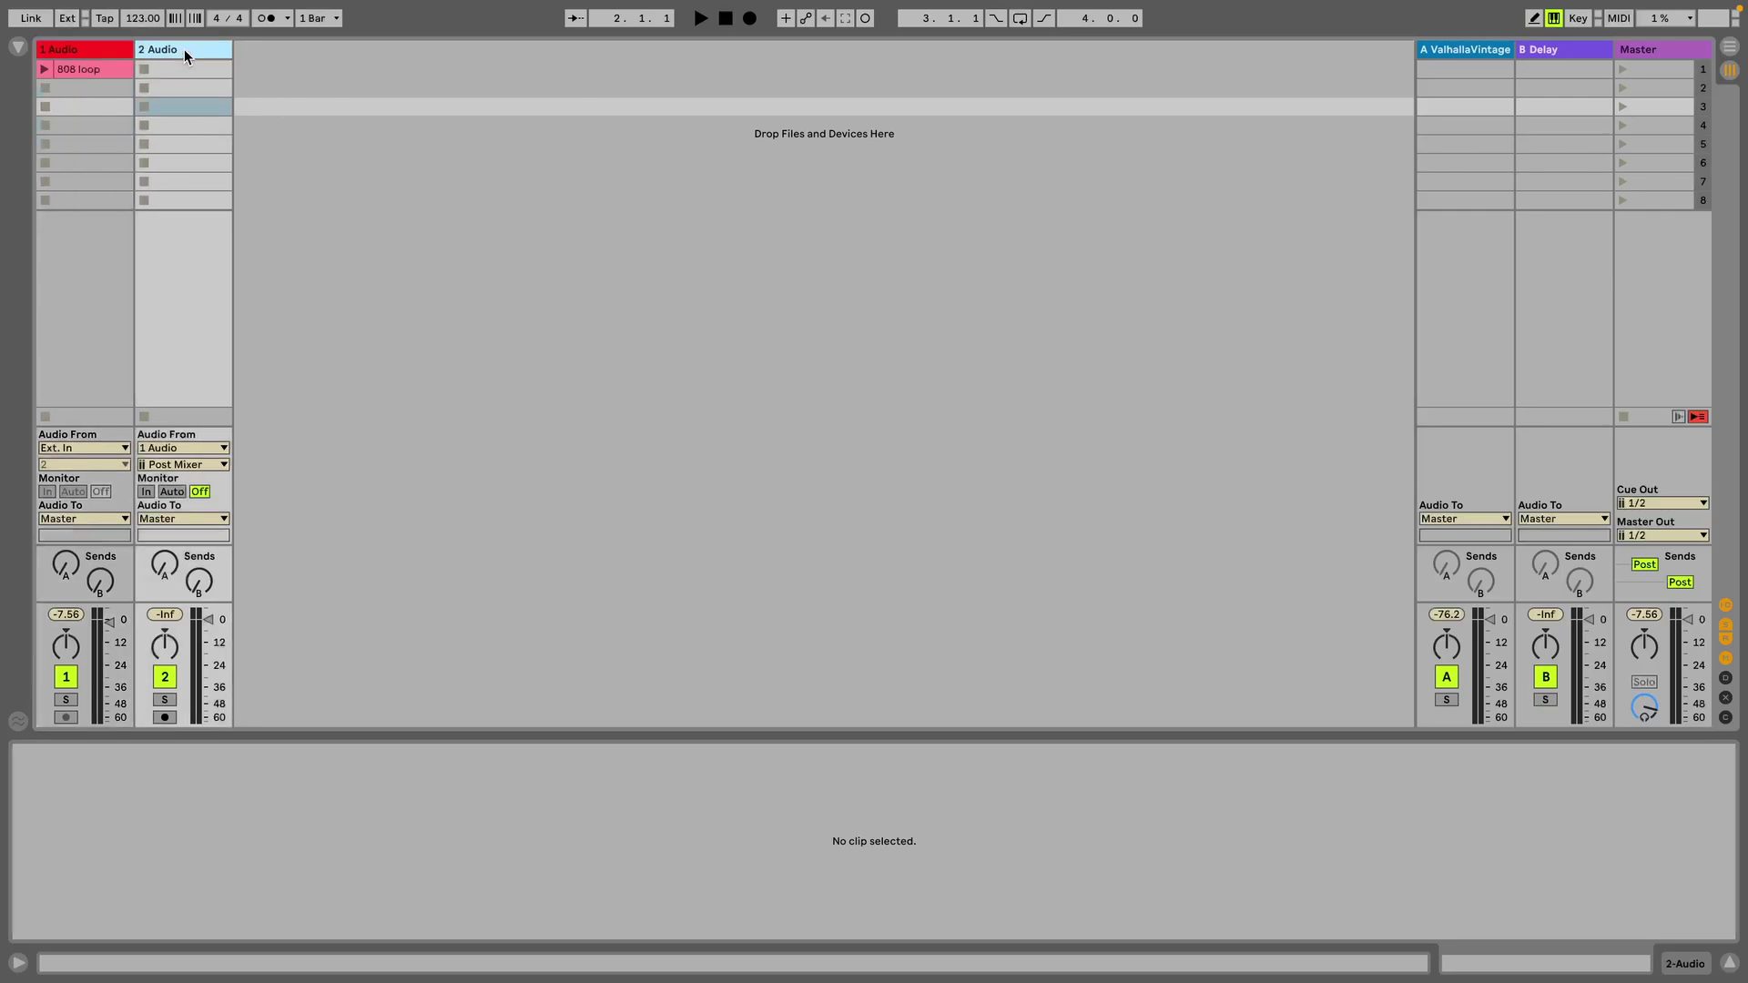
key("Delete")
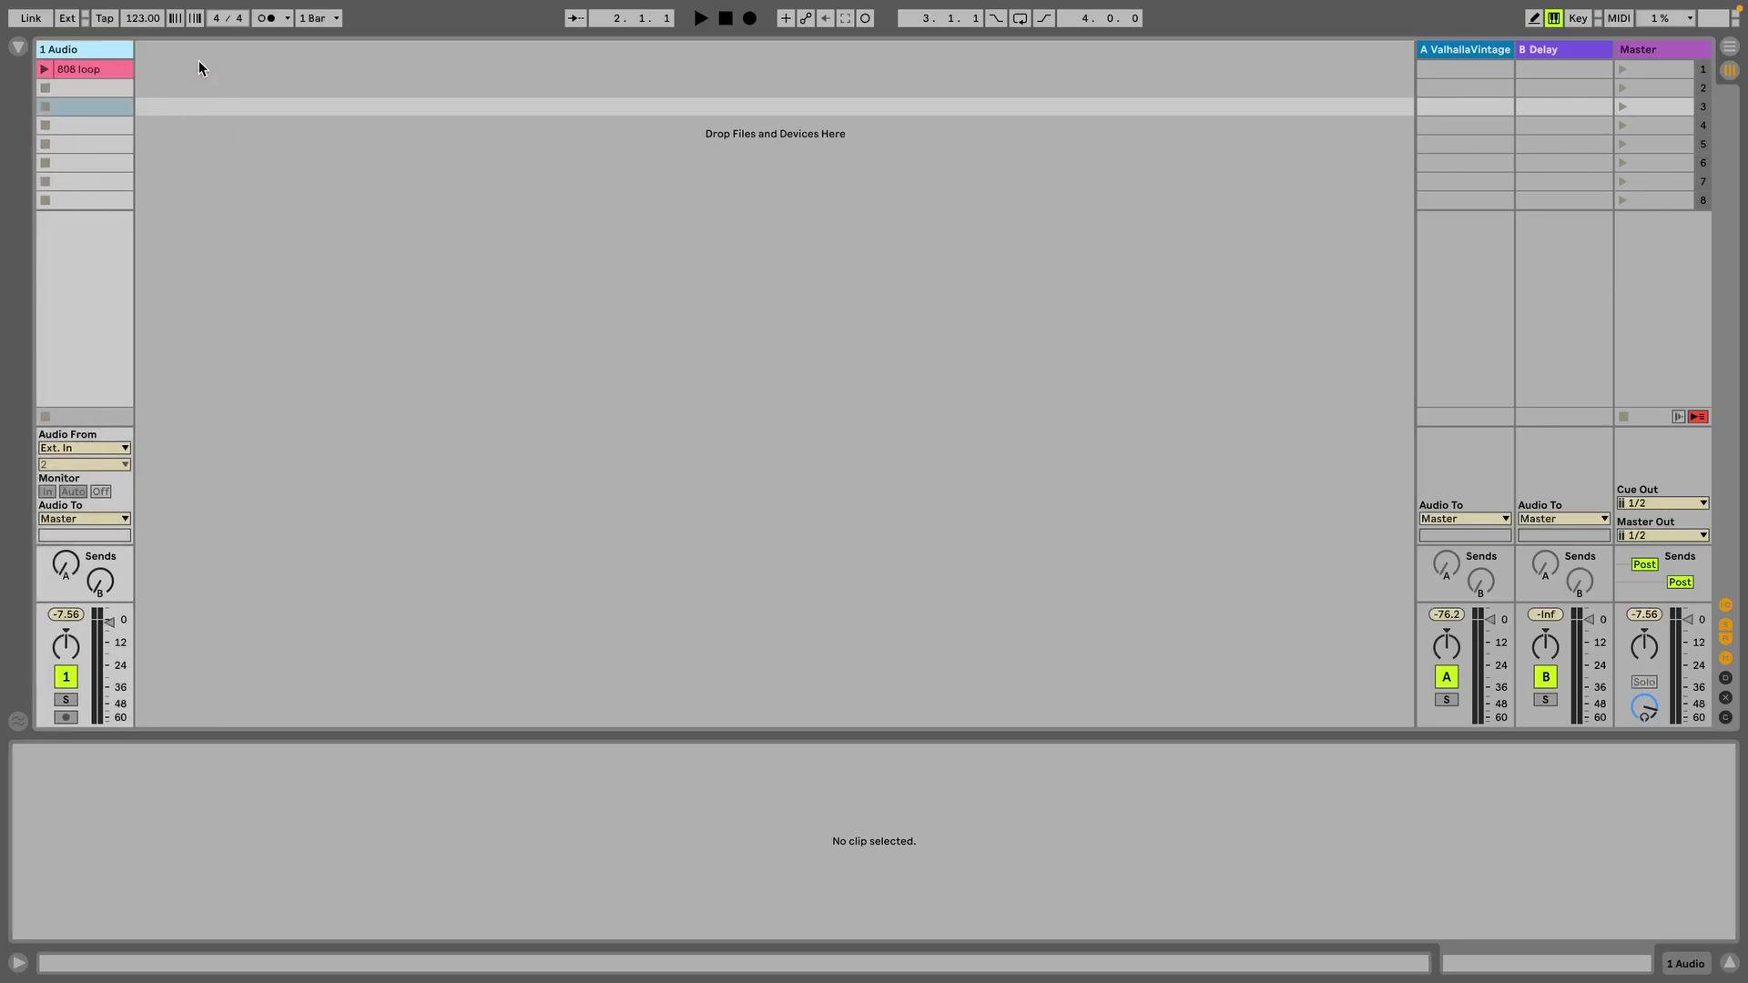
- Audition the 808 loop clip on track 1 and stop playback
left_click(64, 70)
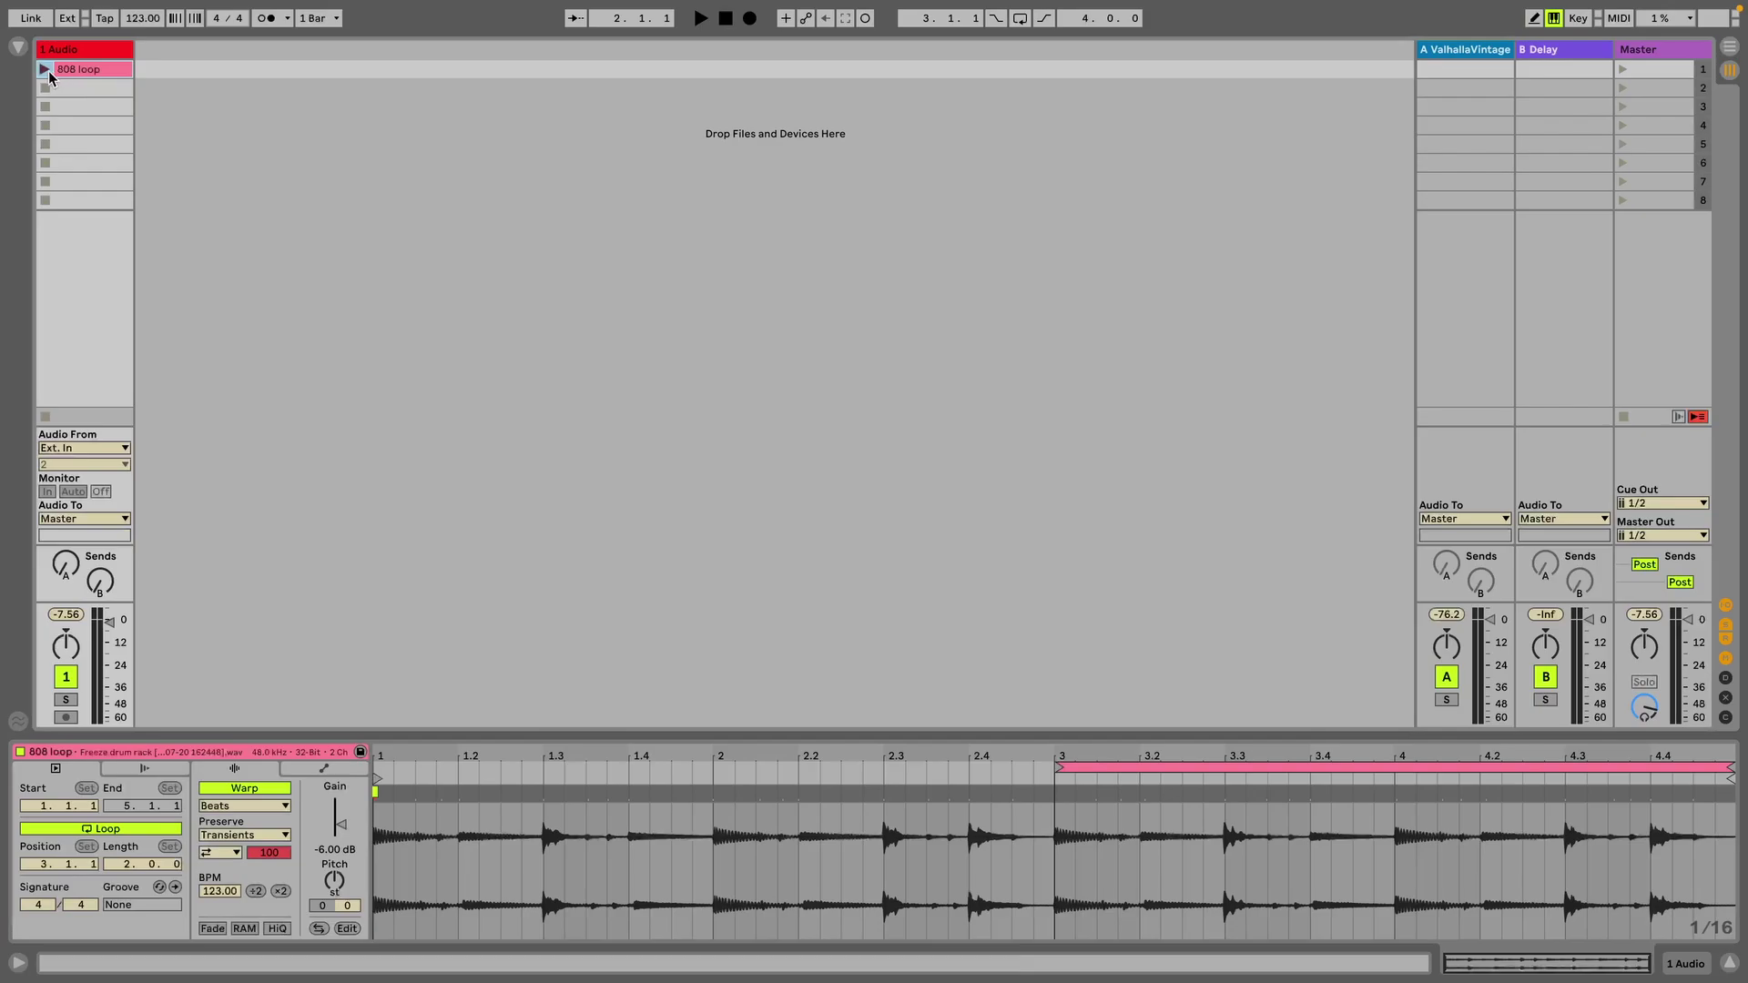
left_click(48, 71)
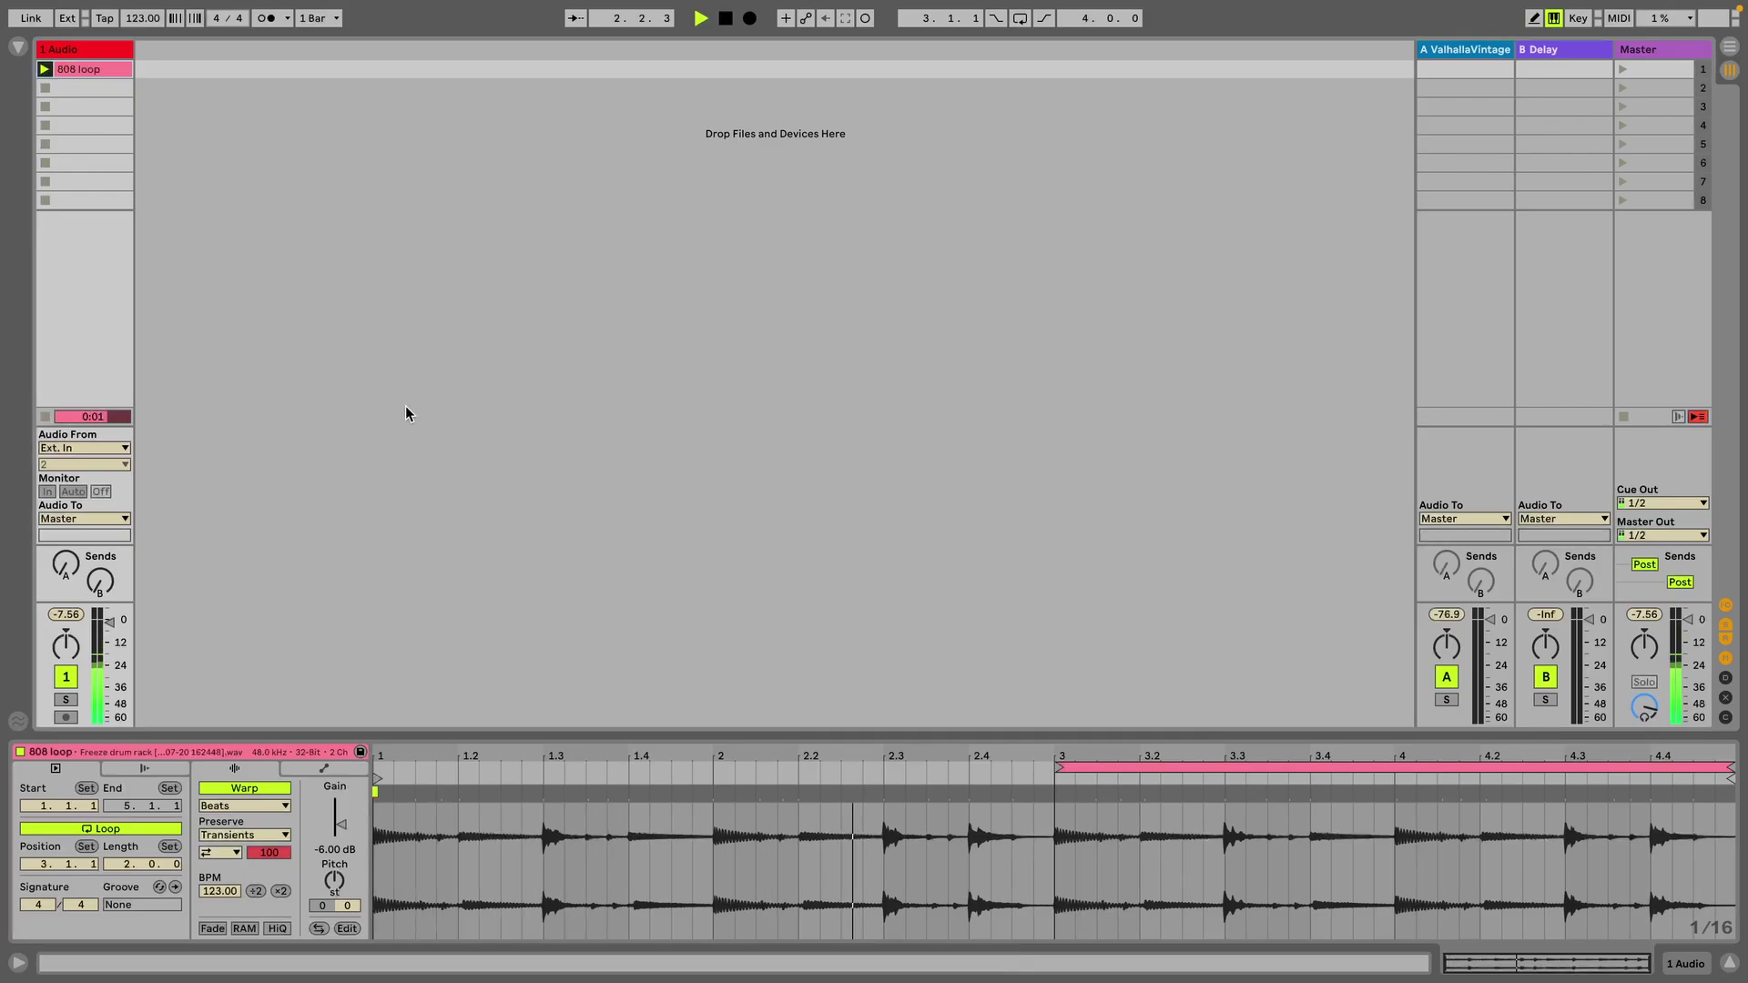
key("space")
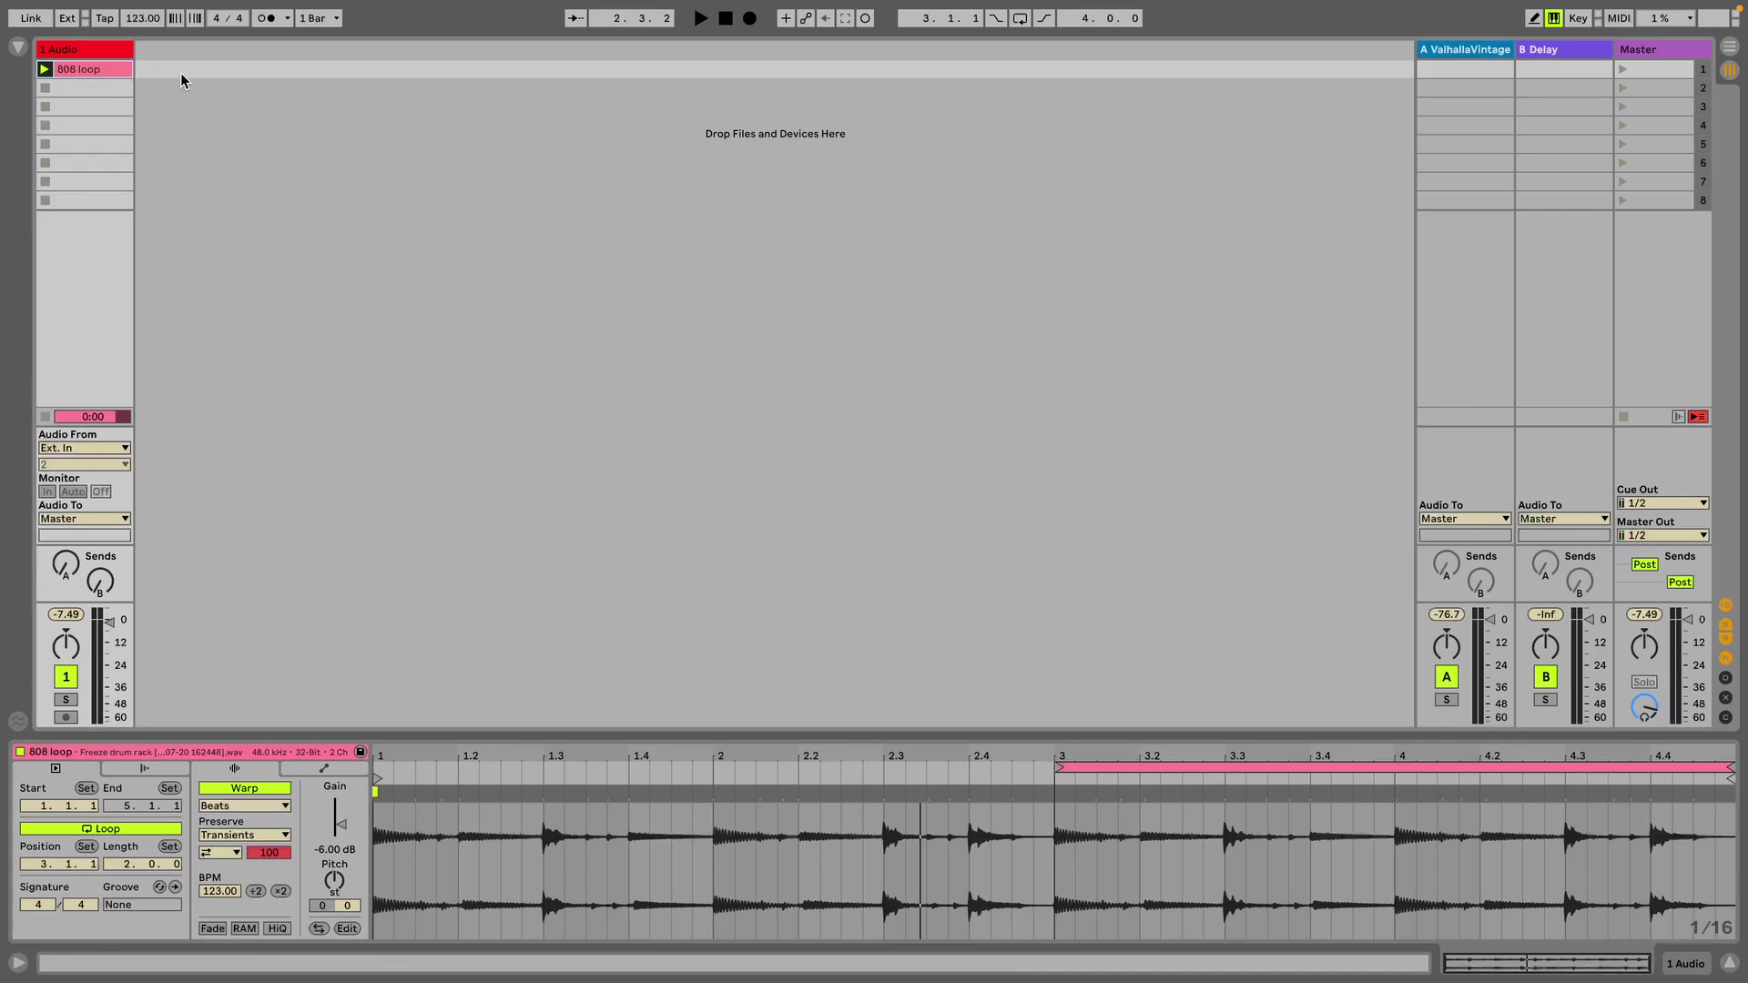
- Insert a new audio track beside track 1 and set its audio input to 1 Audio
right_click(157, 58)
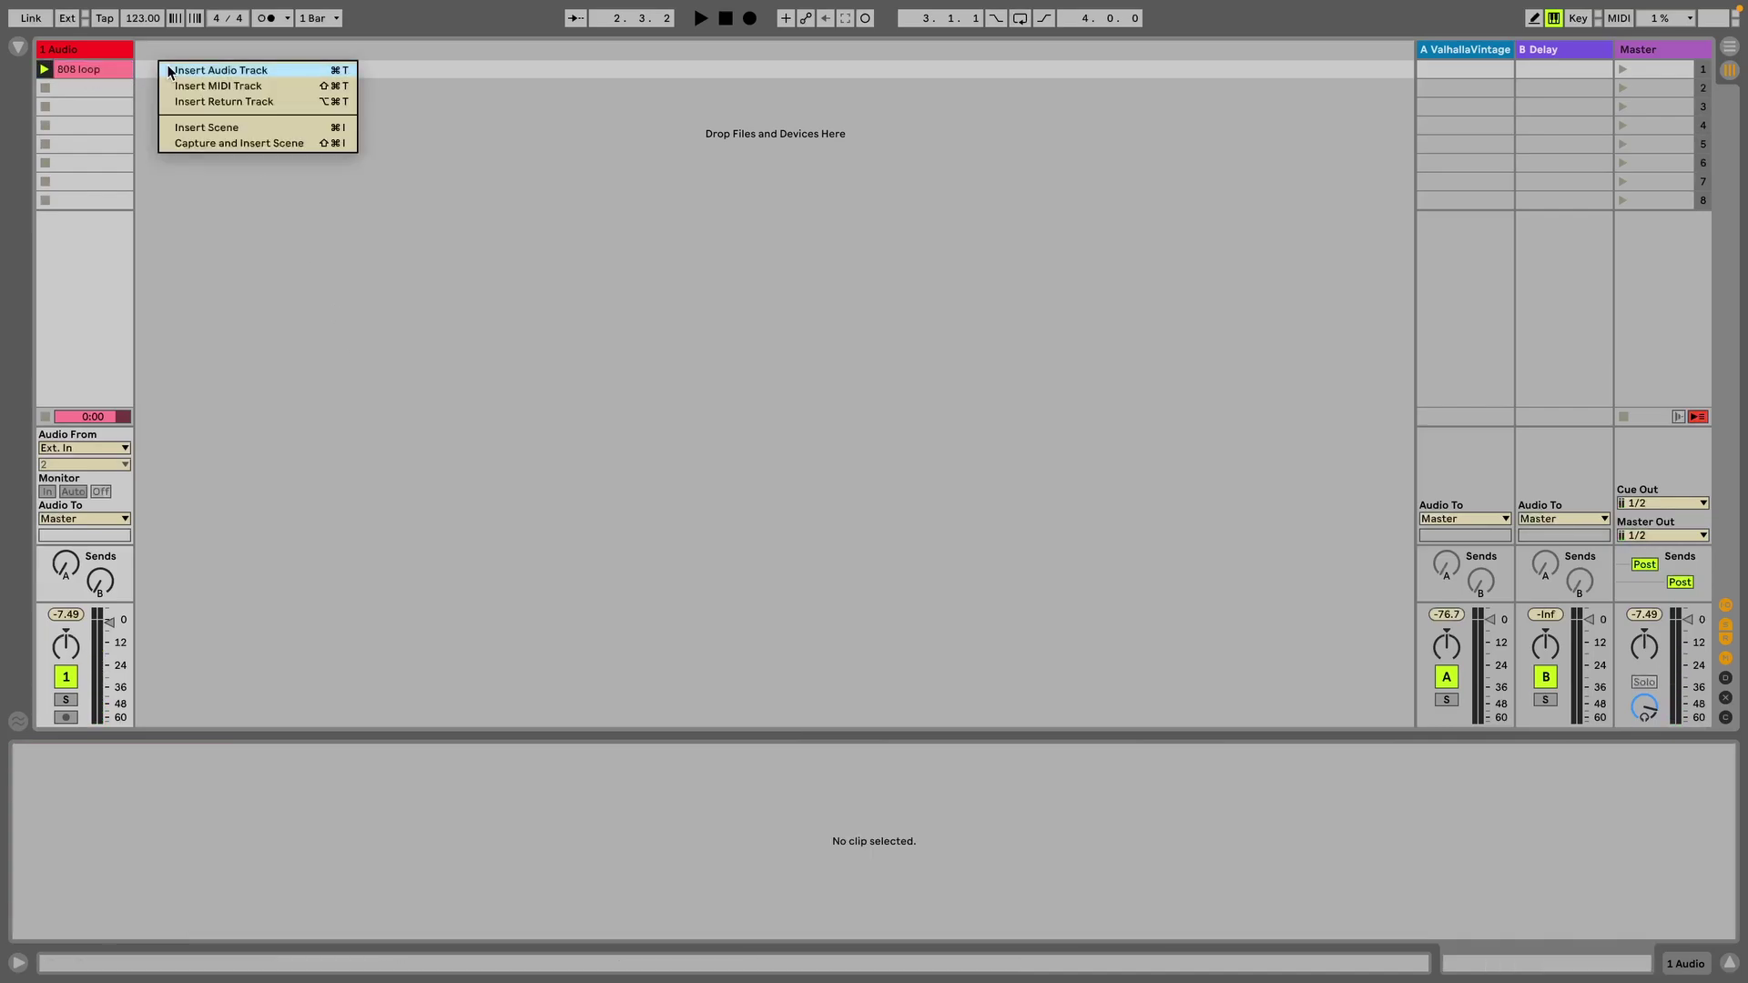
left_click(170, 67)
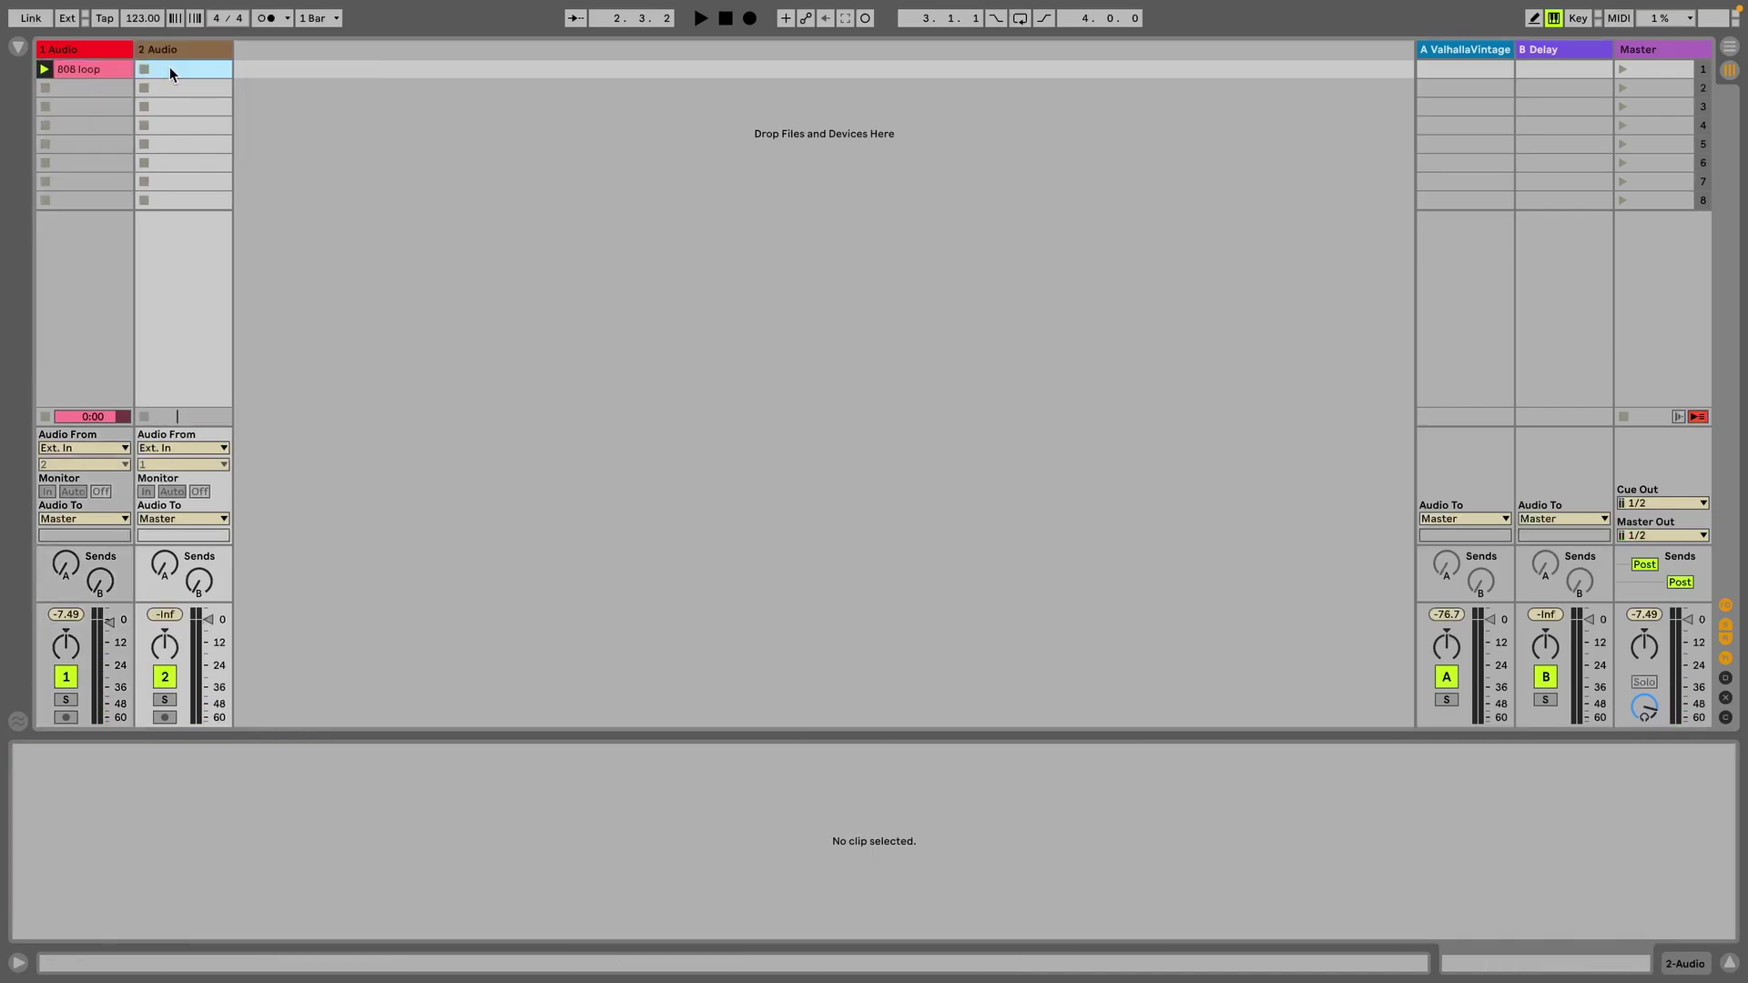
left_click(188, 450)
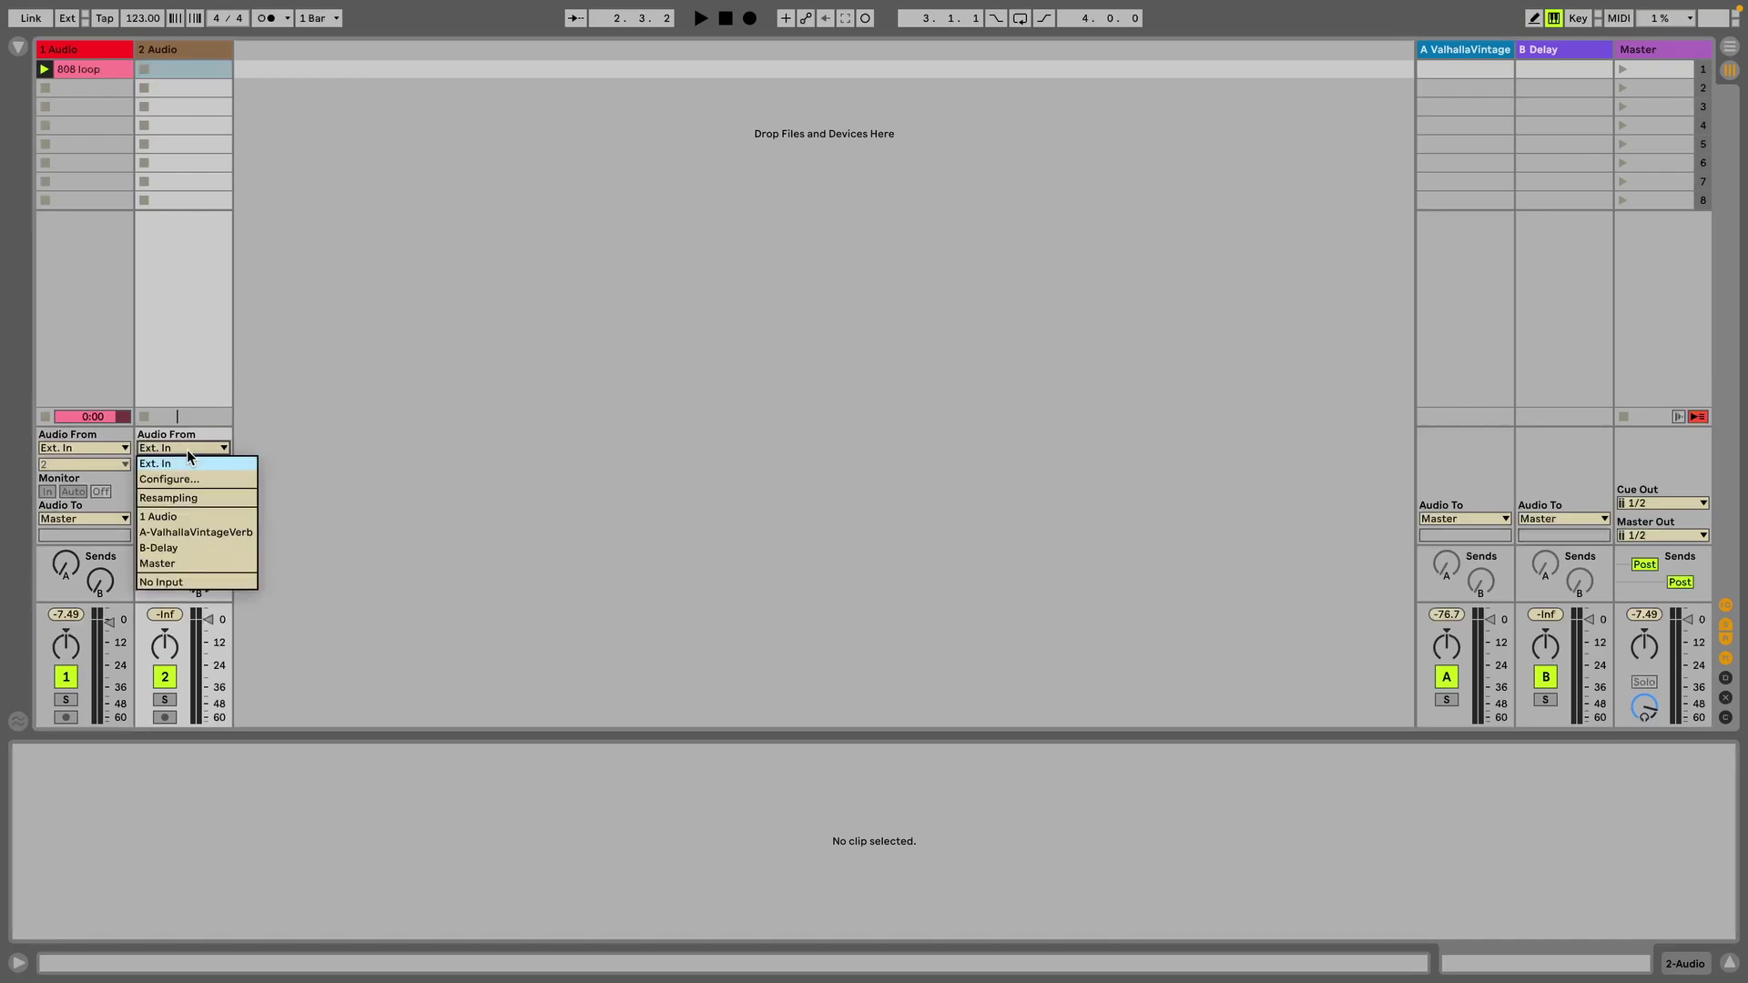
left_click(179, 517)
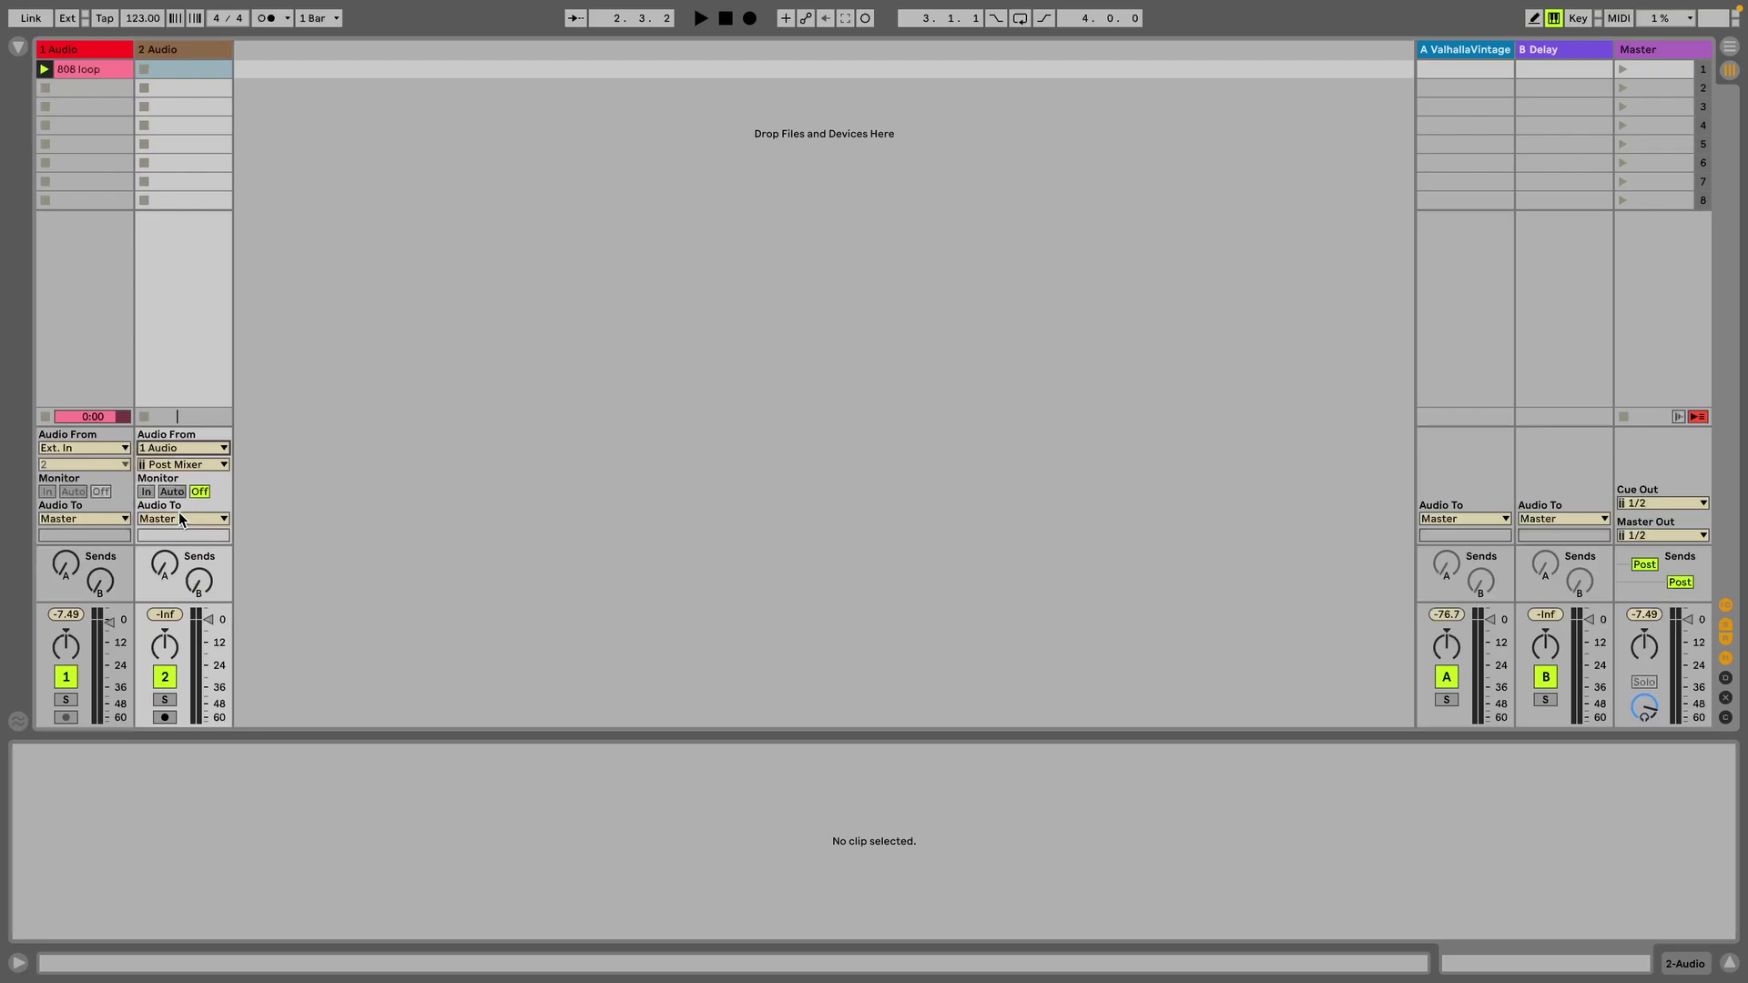
- Arm track 2 and start recording into its first clip slot
left_click(165, 718)
left_click(123, 69)
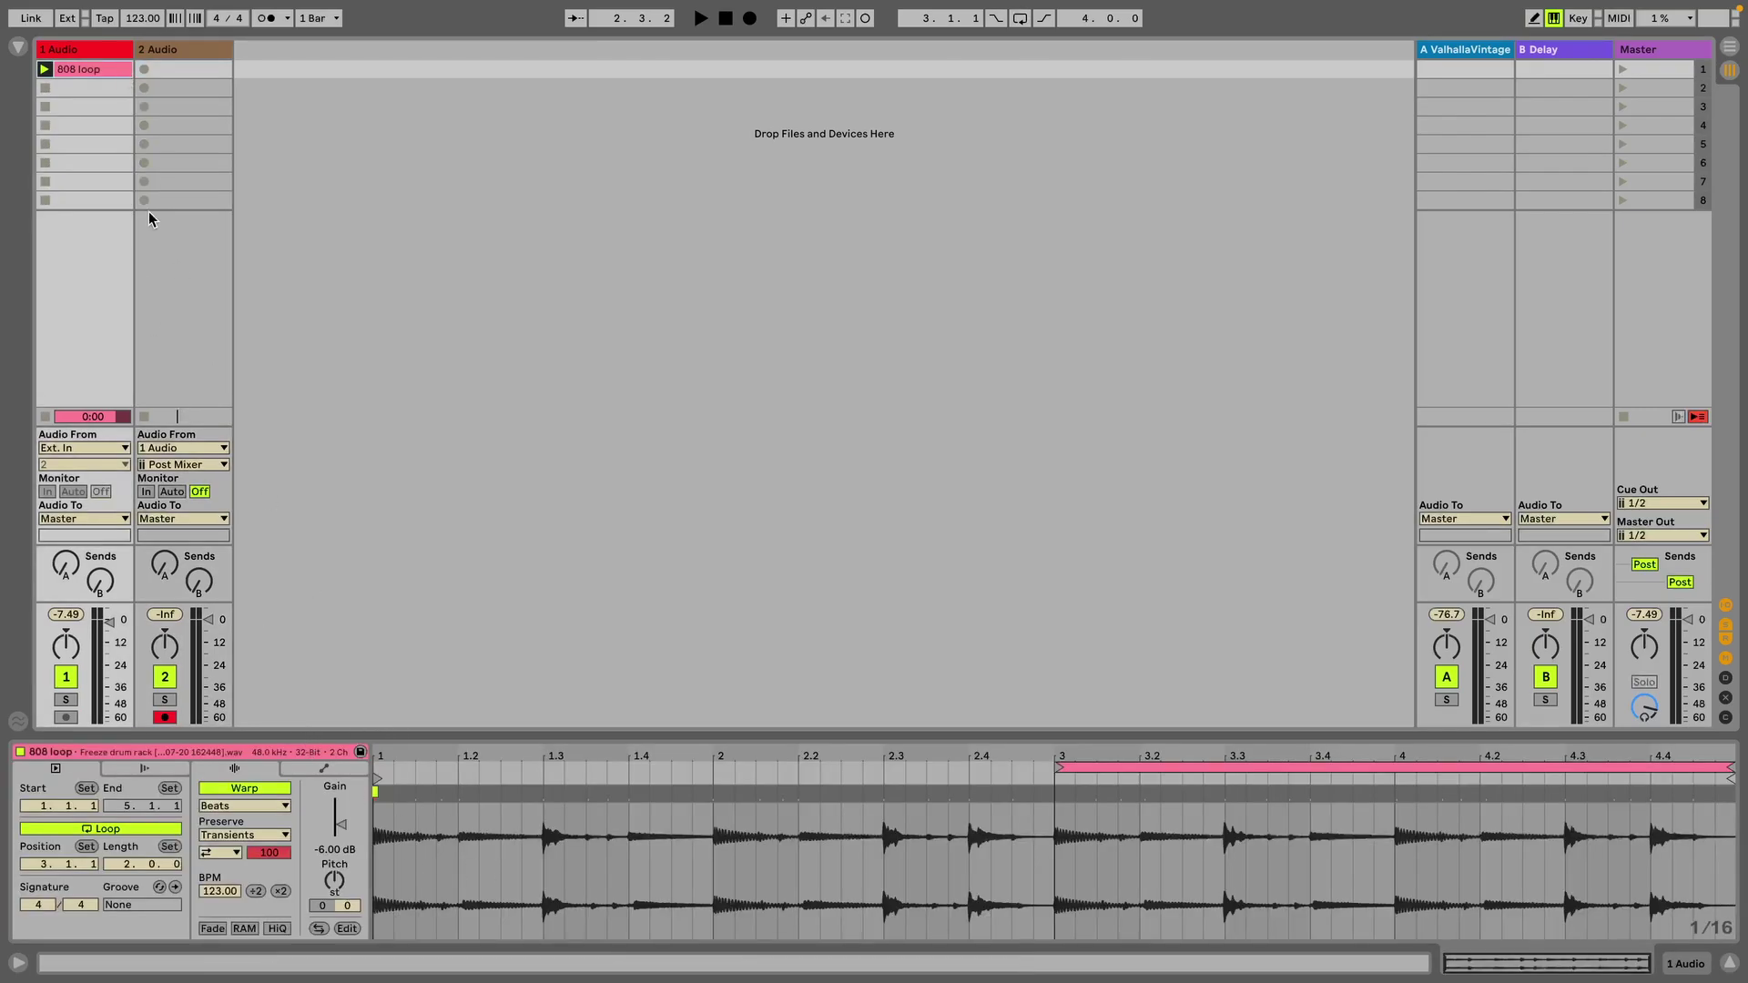
left_click(144, 69)
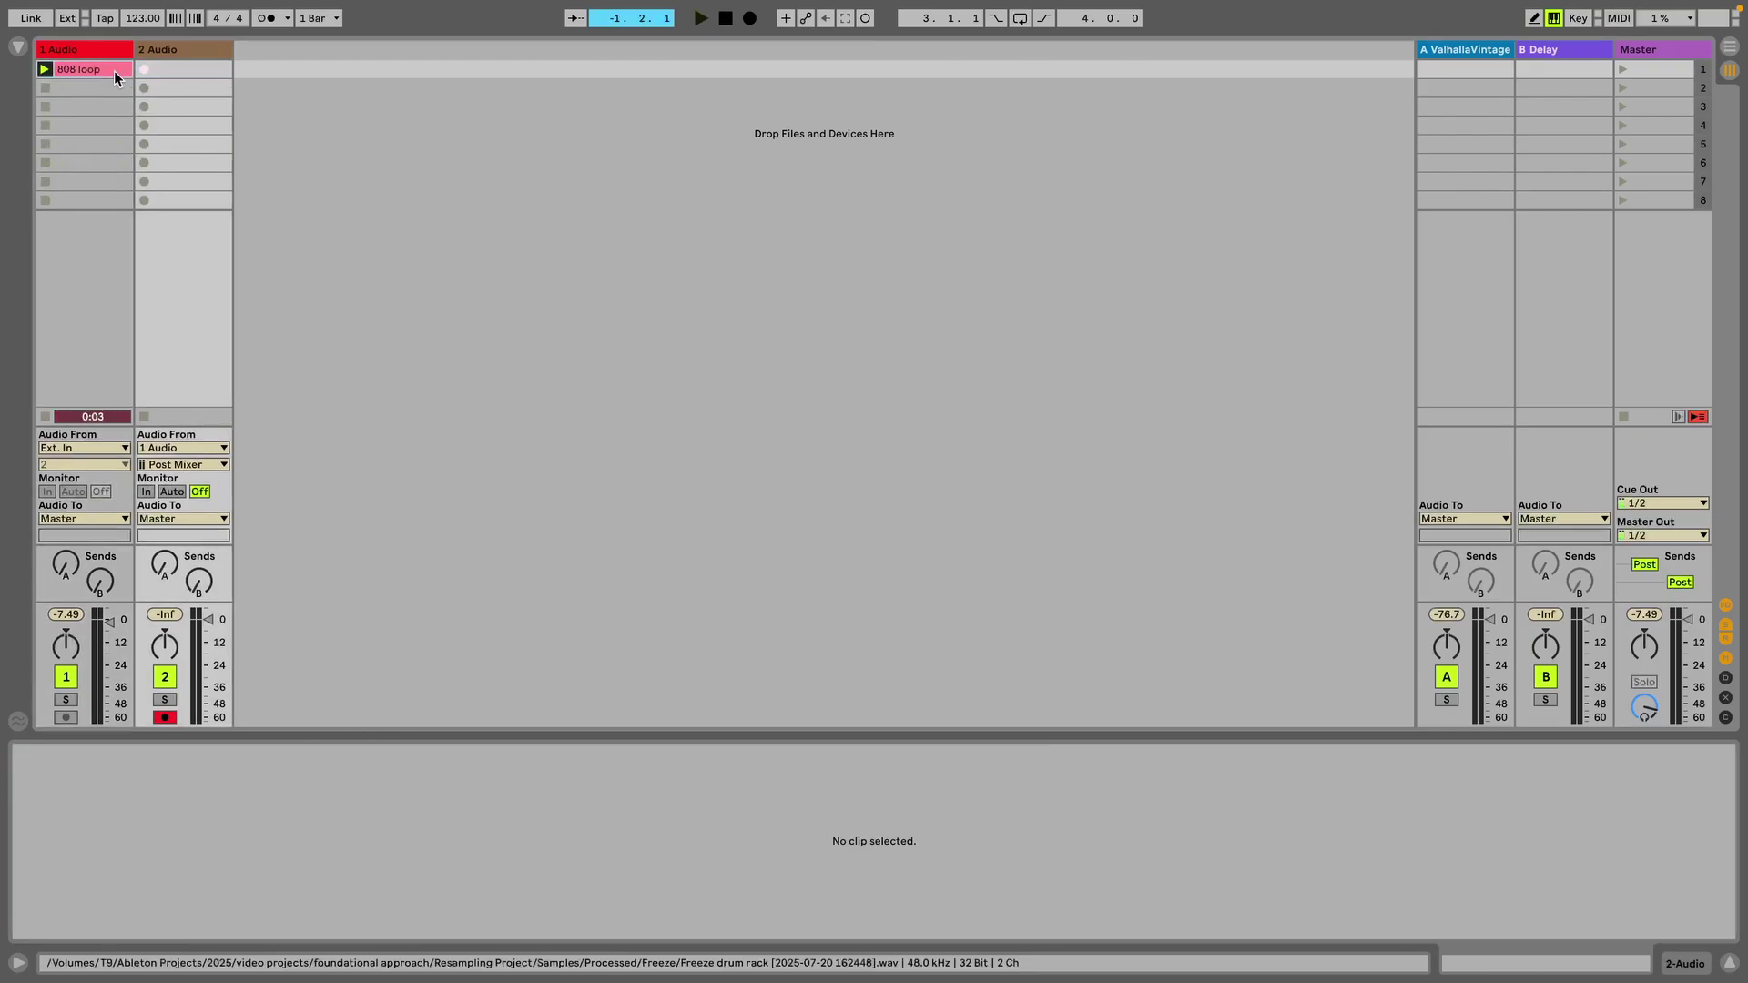
- While recording, take the 808 loop to 984 BPM with pitch at +41 semitones, followed by 492 BPM with pitch at +28
left_click(113, 70)
left_click(282, 892)
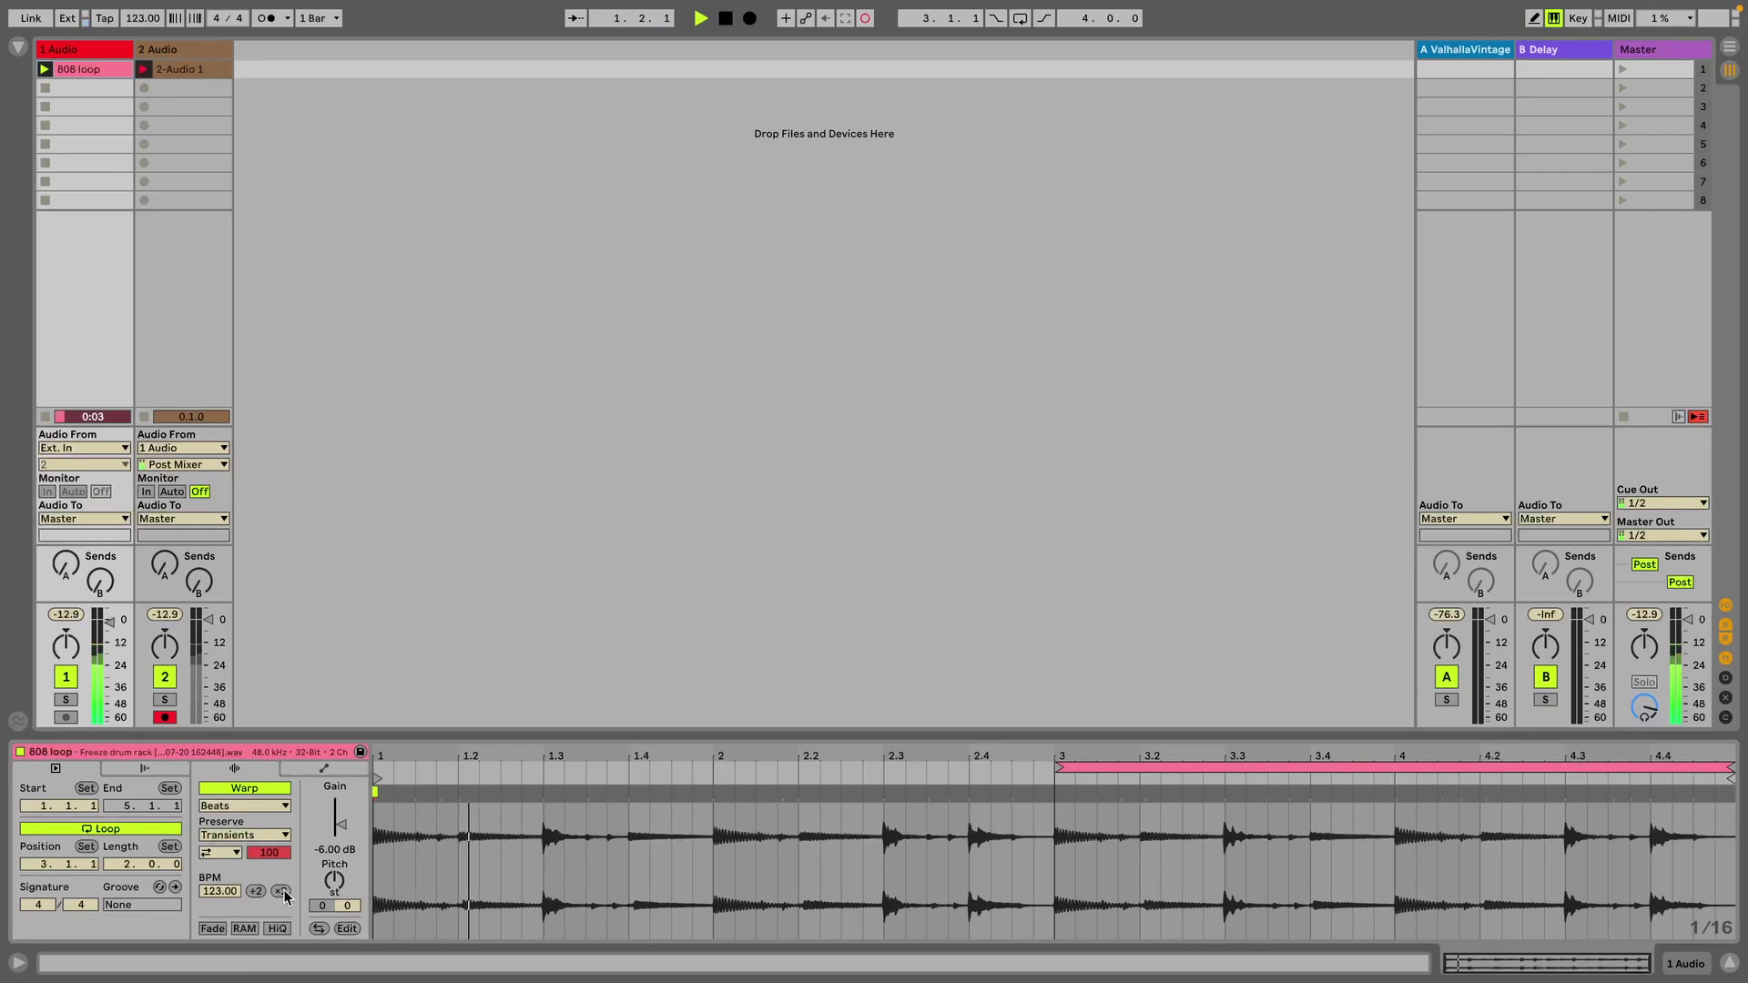
left_click(284, 892)
left_click(284, 891)
left_click_drag(337, 879, 334, 815)
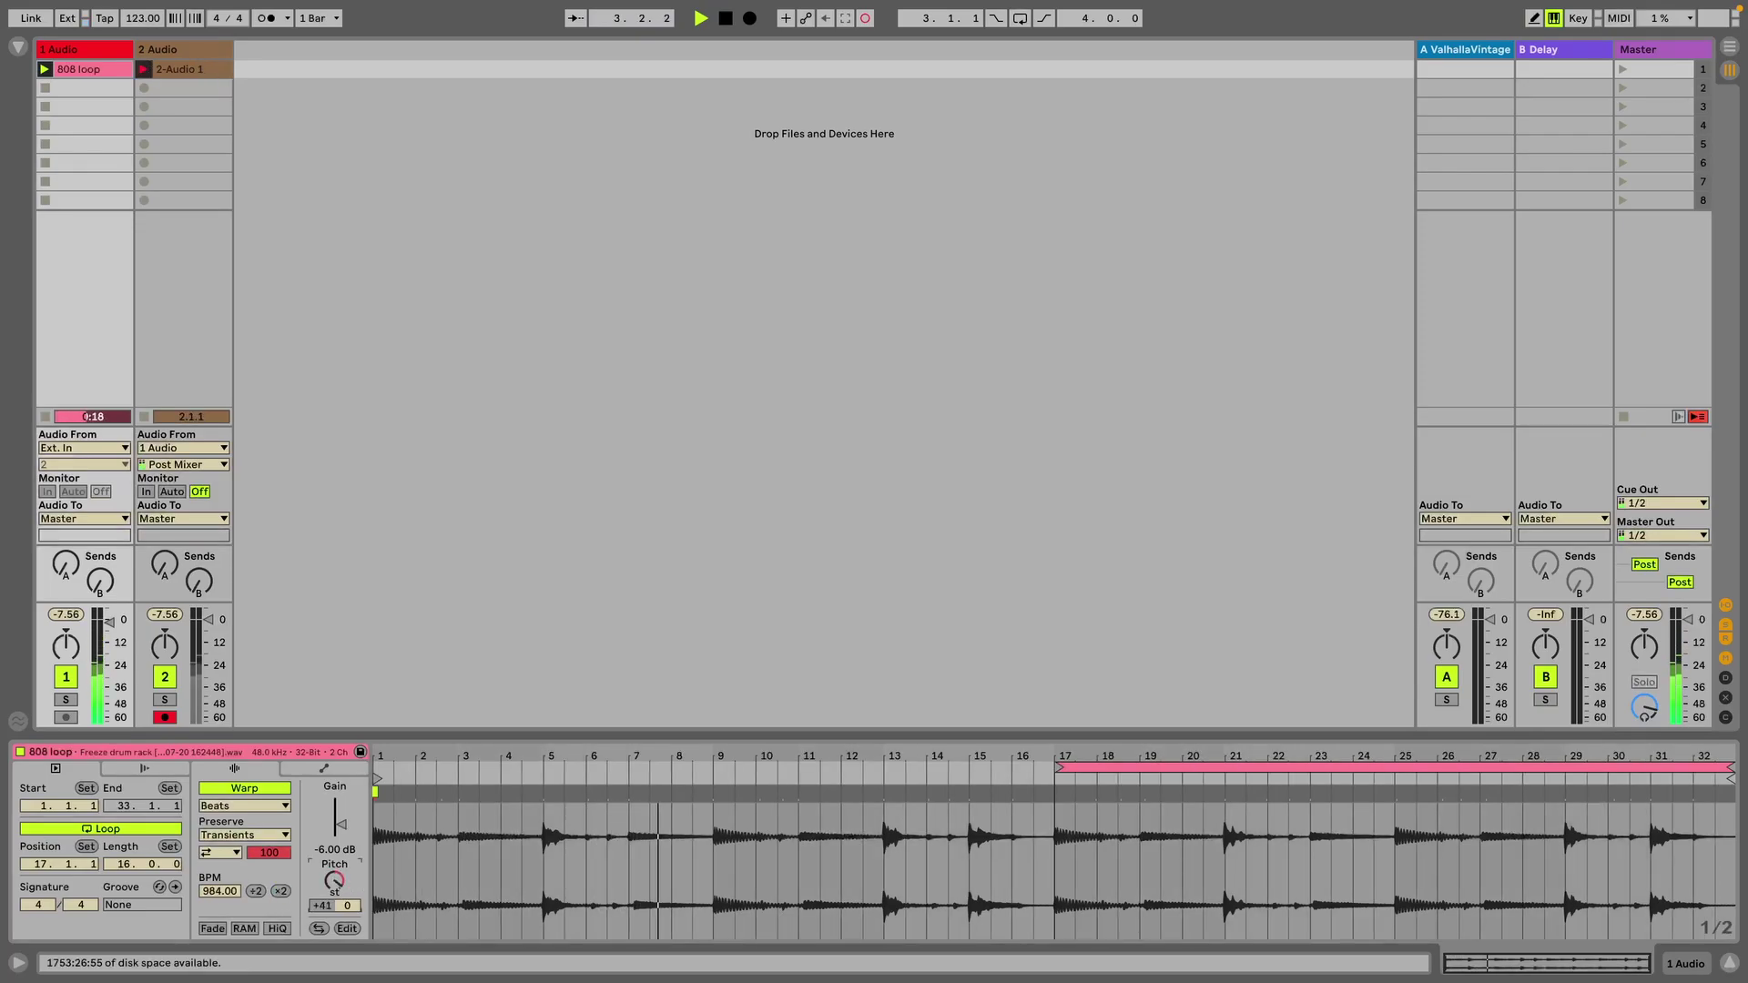
left_click_drag(314, 879, 338, 843)
left_click(261, 890)
- Switch the 808 loop's warp mode to Texture and lower its pitch to -46 semitones
left_click(237, 836)
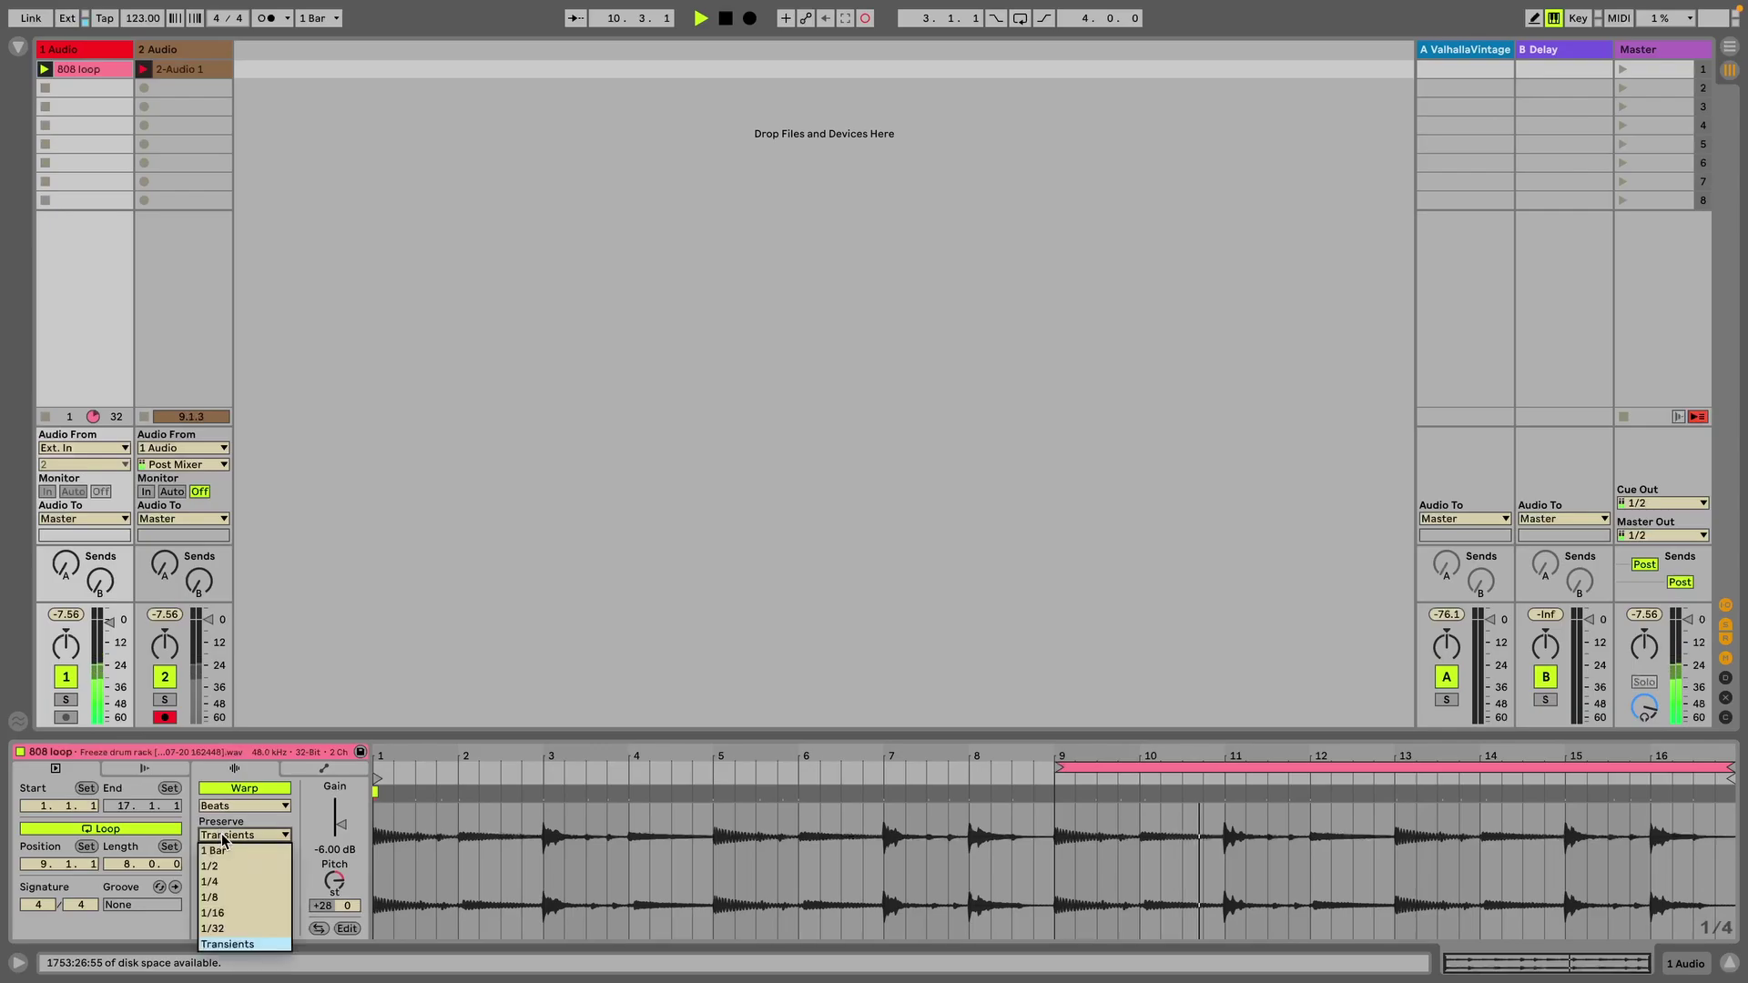
left_click(231, 811)
left_click(232, 805)
left_click(233, 844)
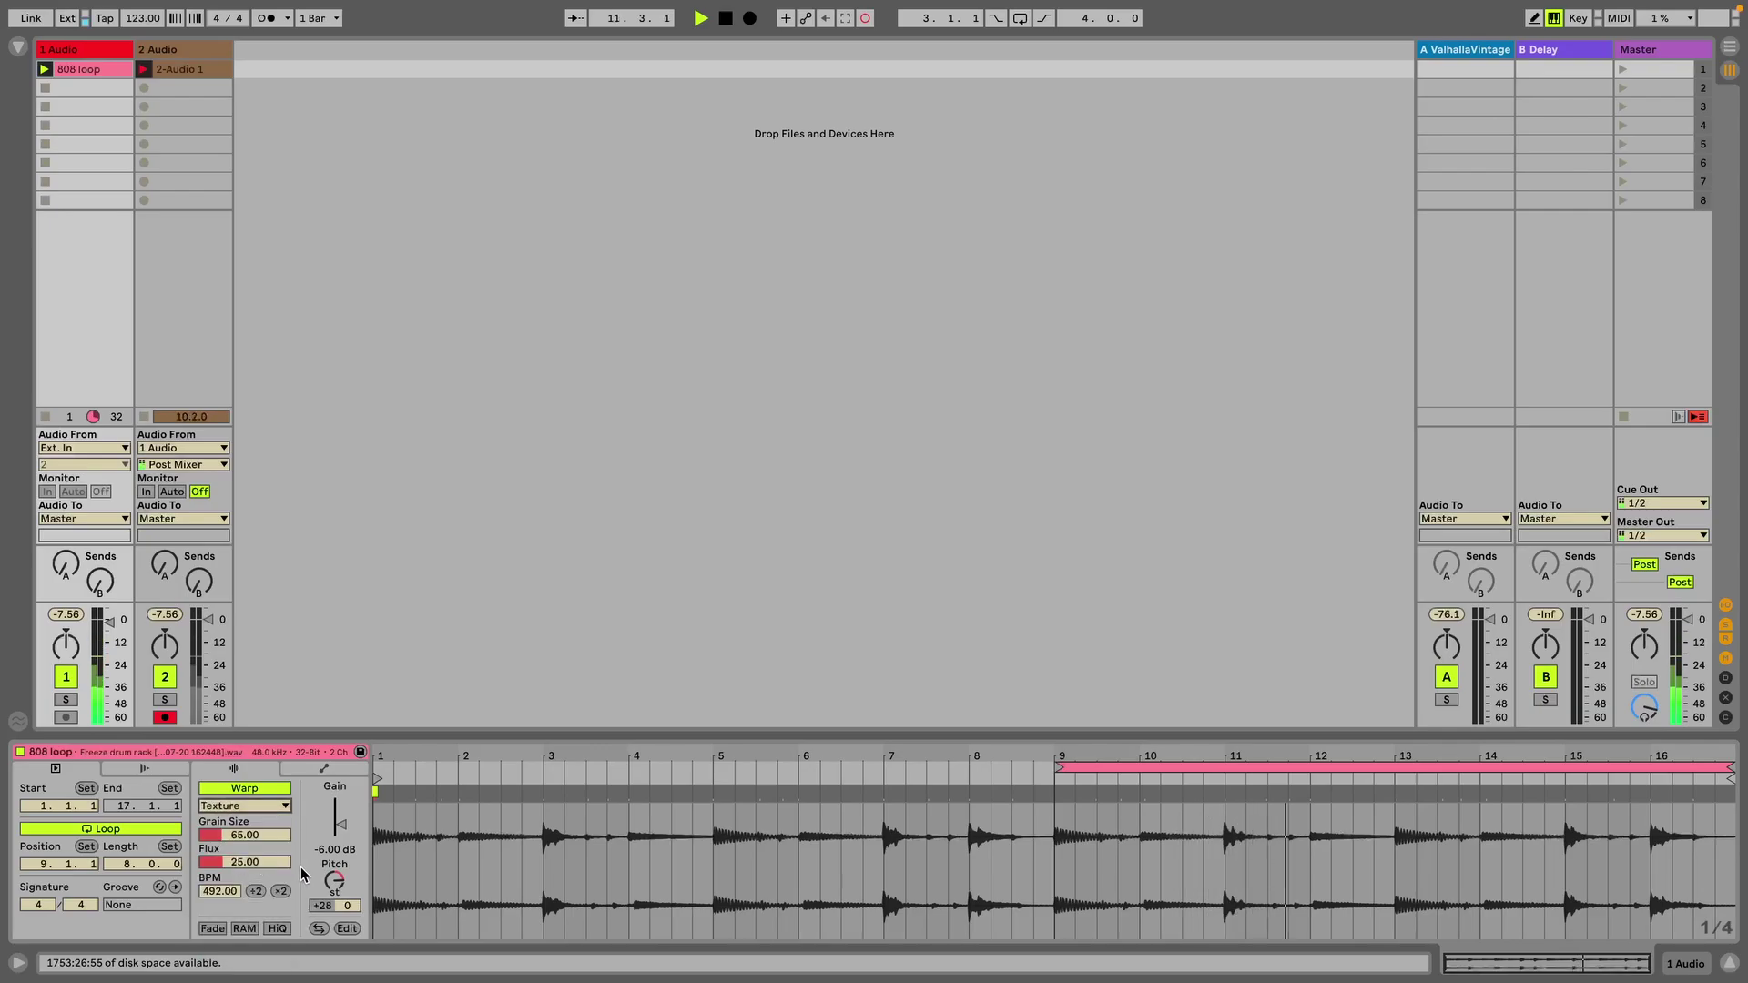
left_click_drag(338, 888, 338, 955)
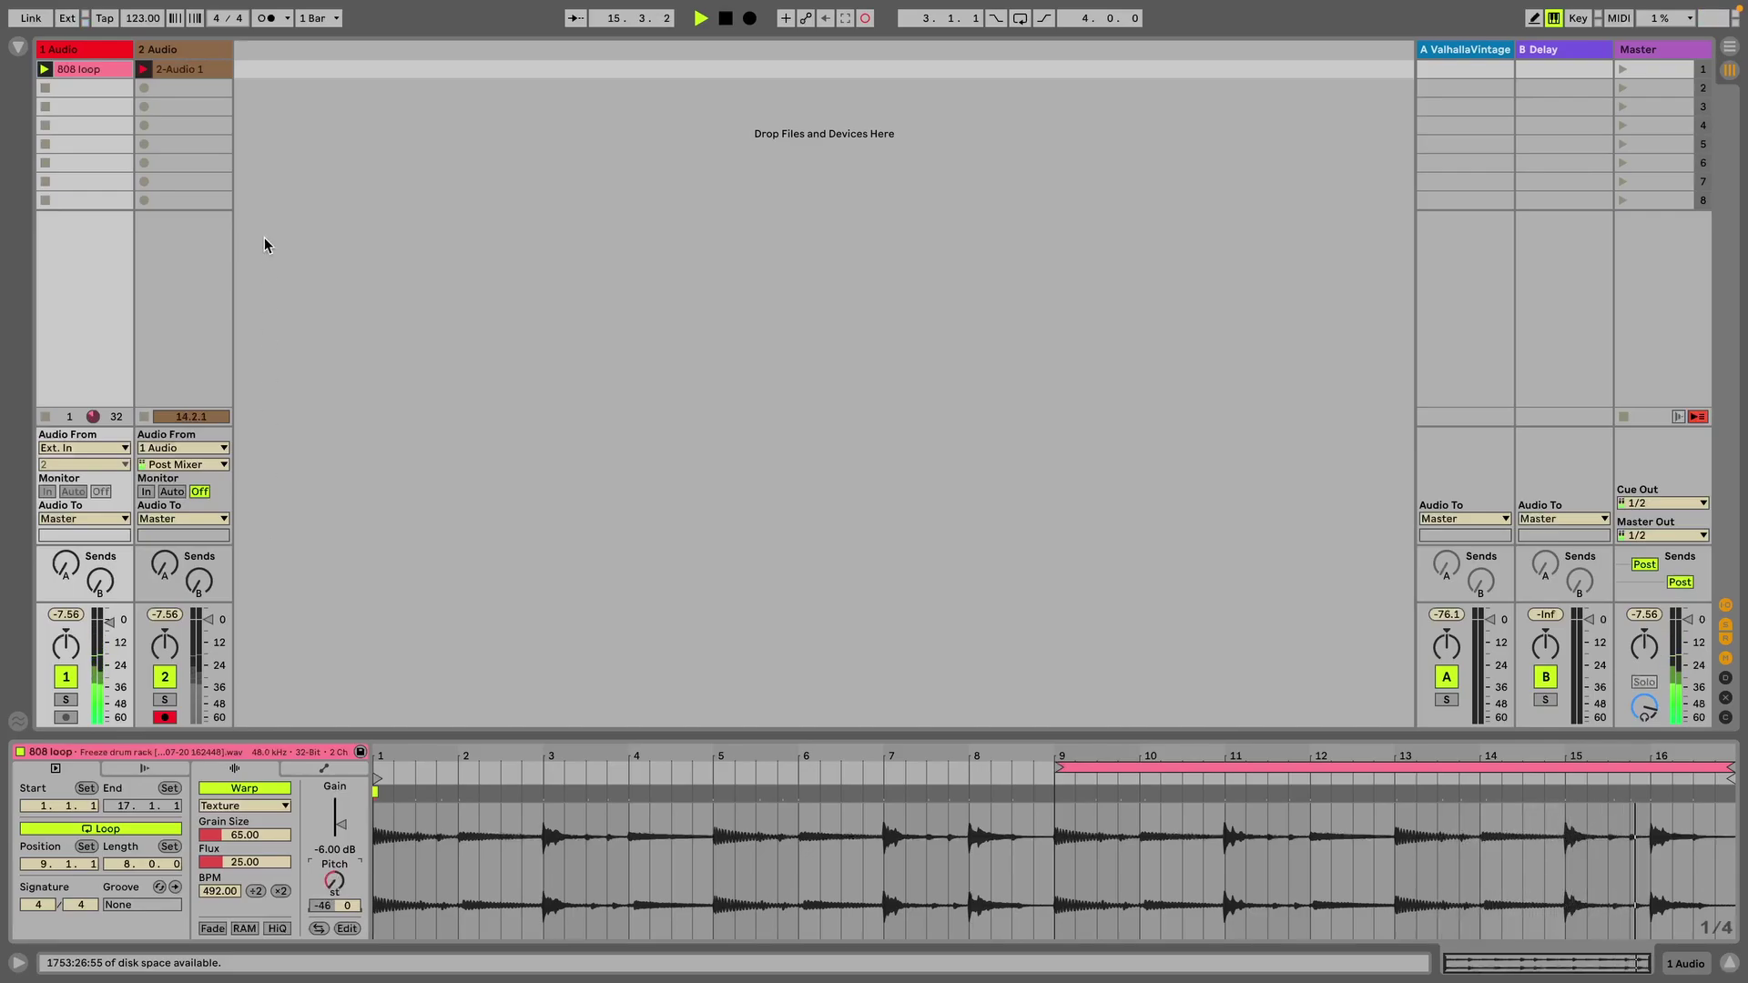
- Stop the recording and disarm track 2, and silence track 1 by deactivating it and stopping its clip
key("space")
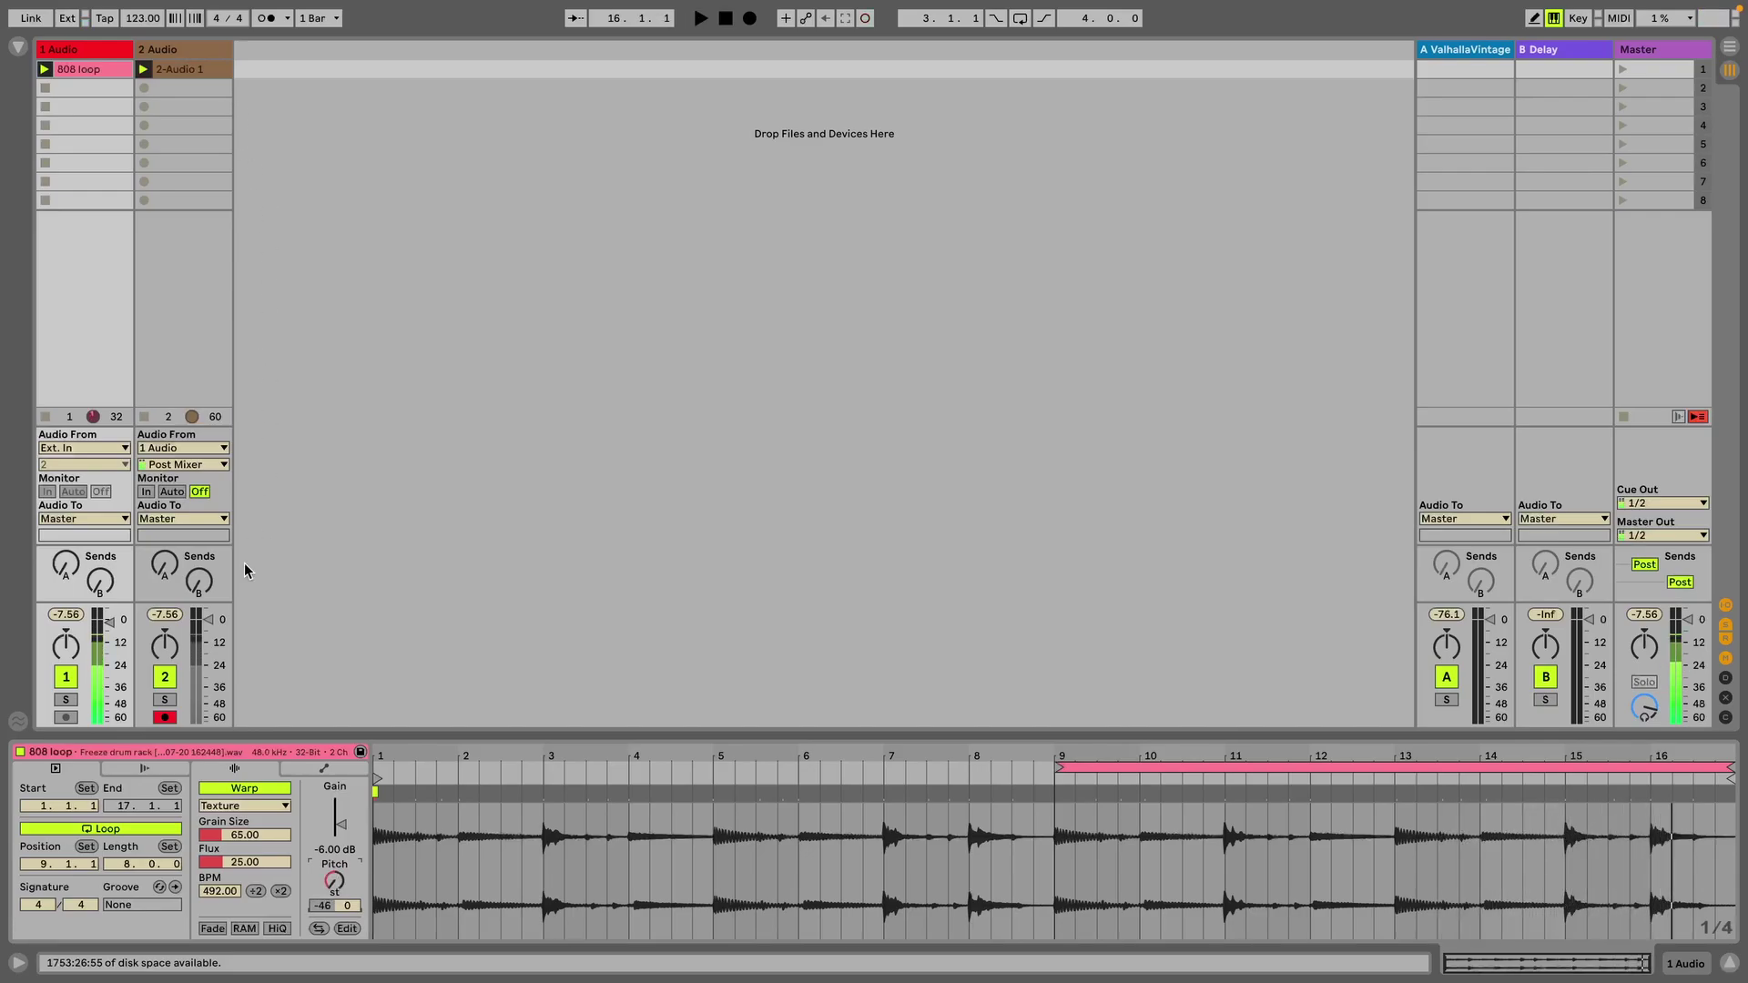
left_click(165, 717)
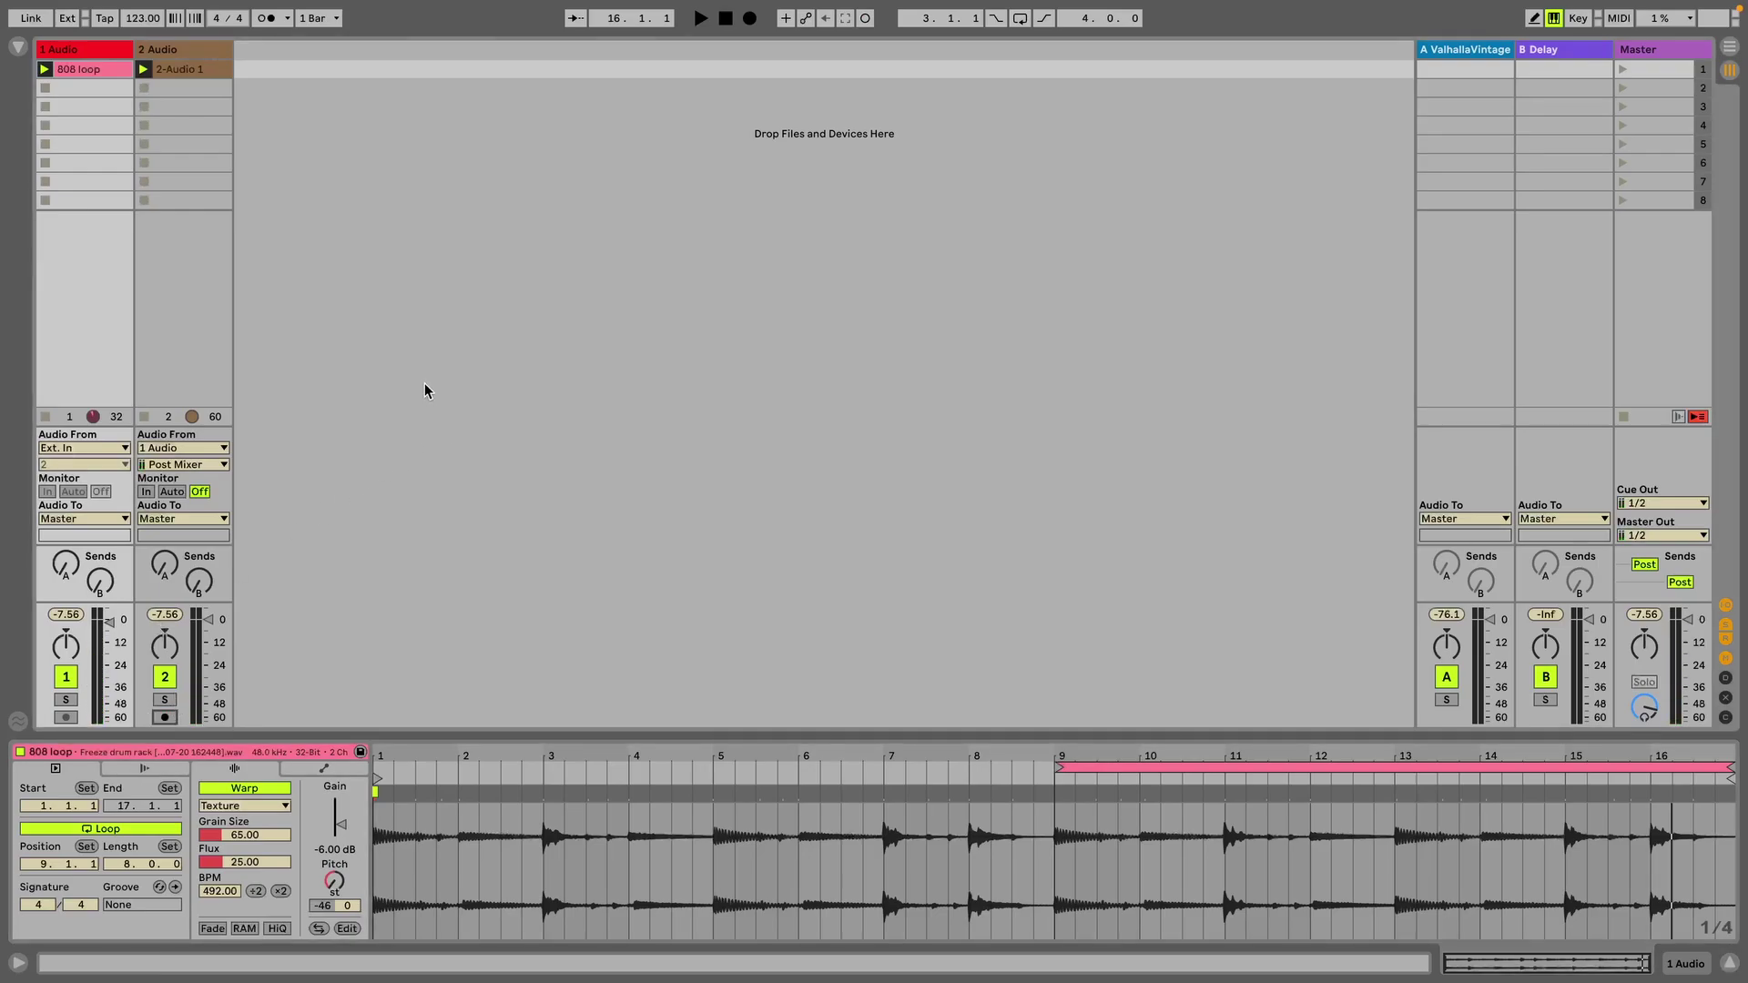
left_click(66, 677)
left_click(189, 69)
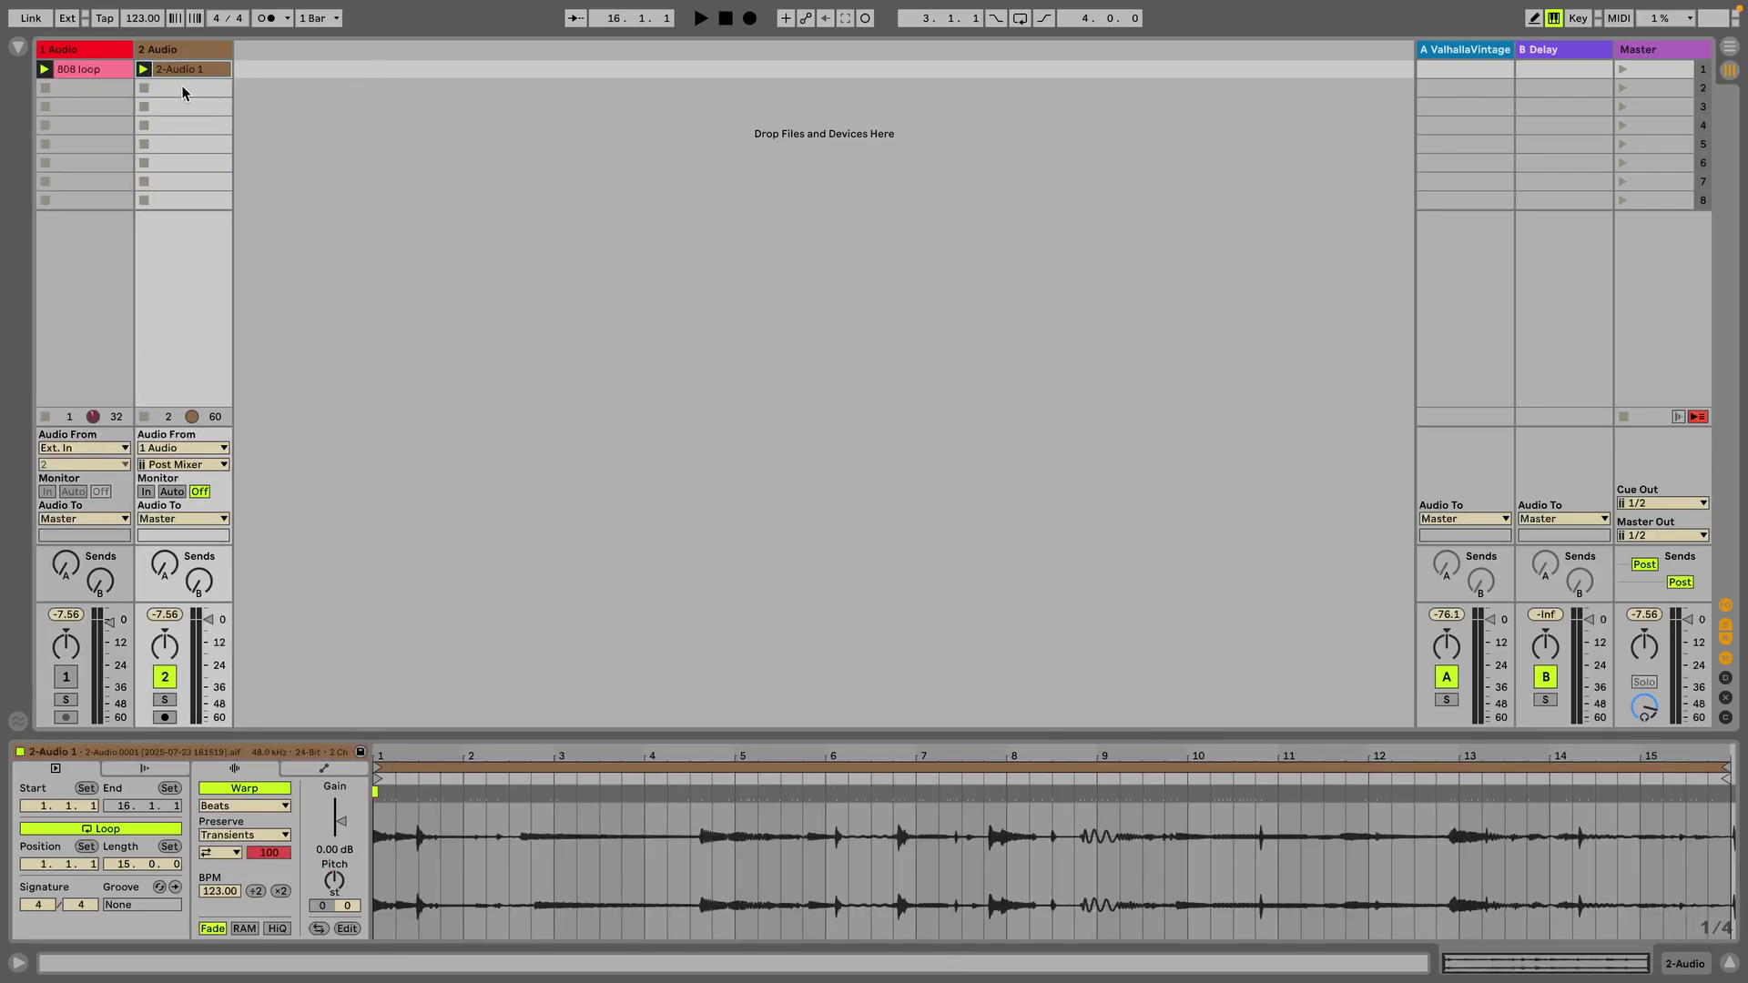
left_click(45, 181)
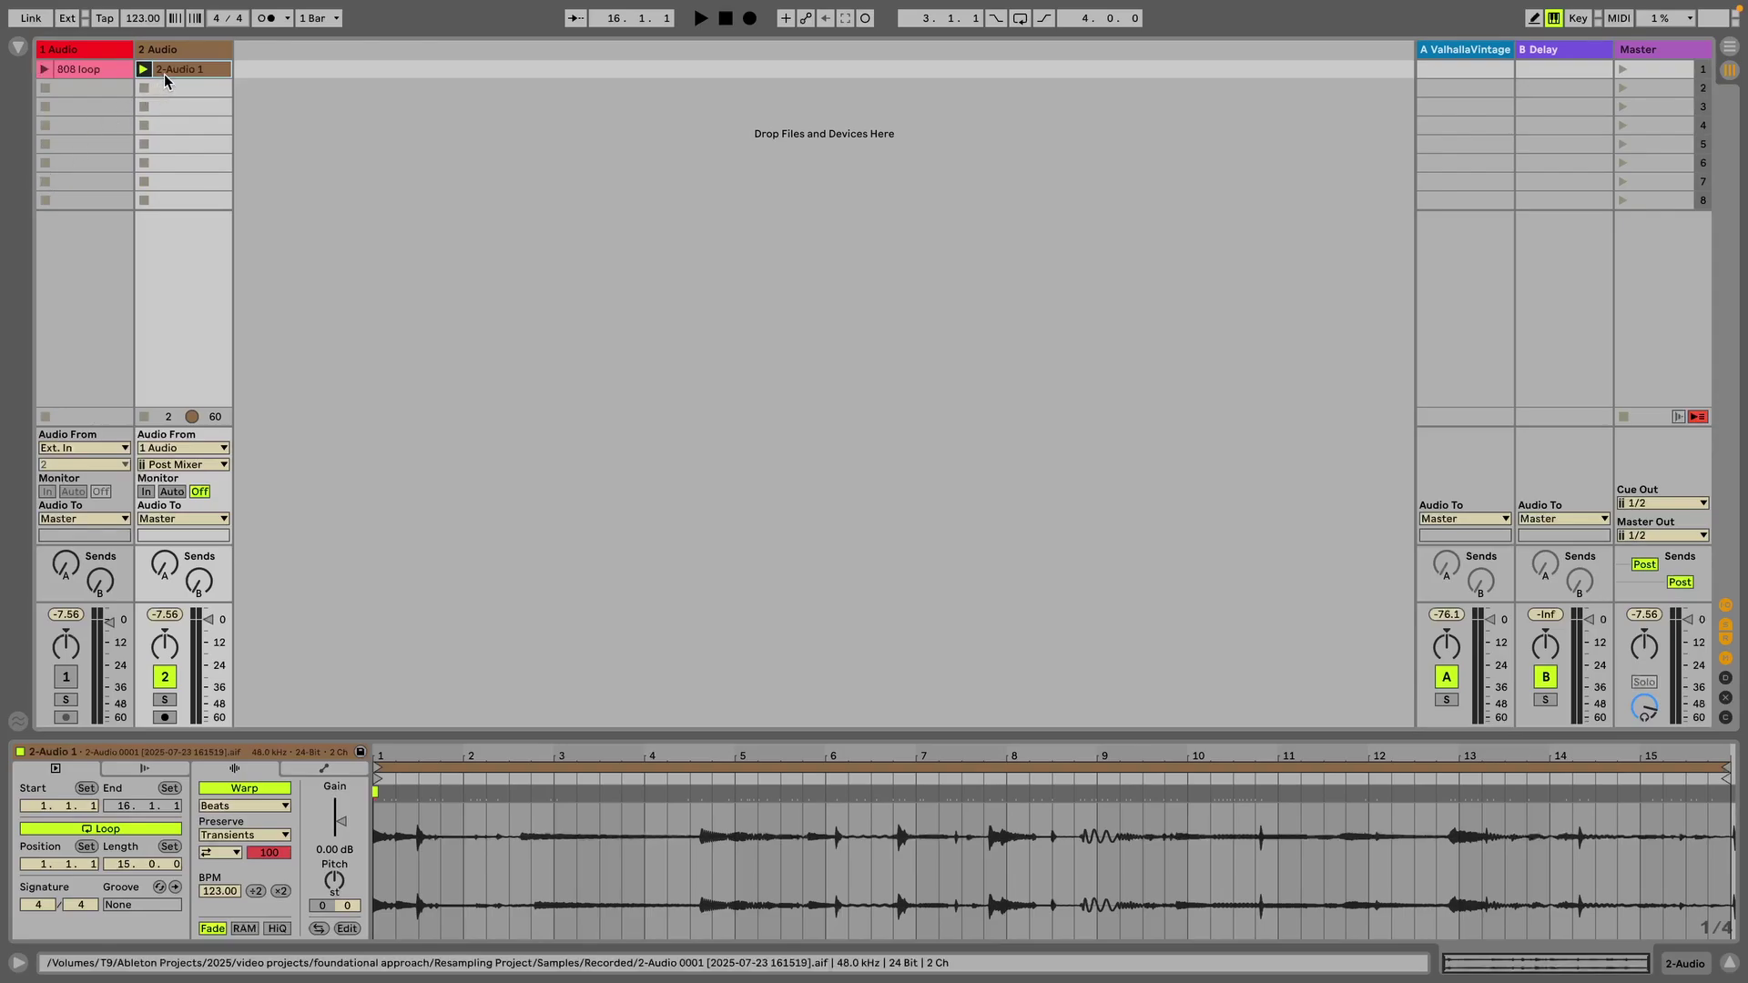
- Compare the 808 loop clip with the recorded clip on track 2
left_click(105, 69)
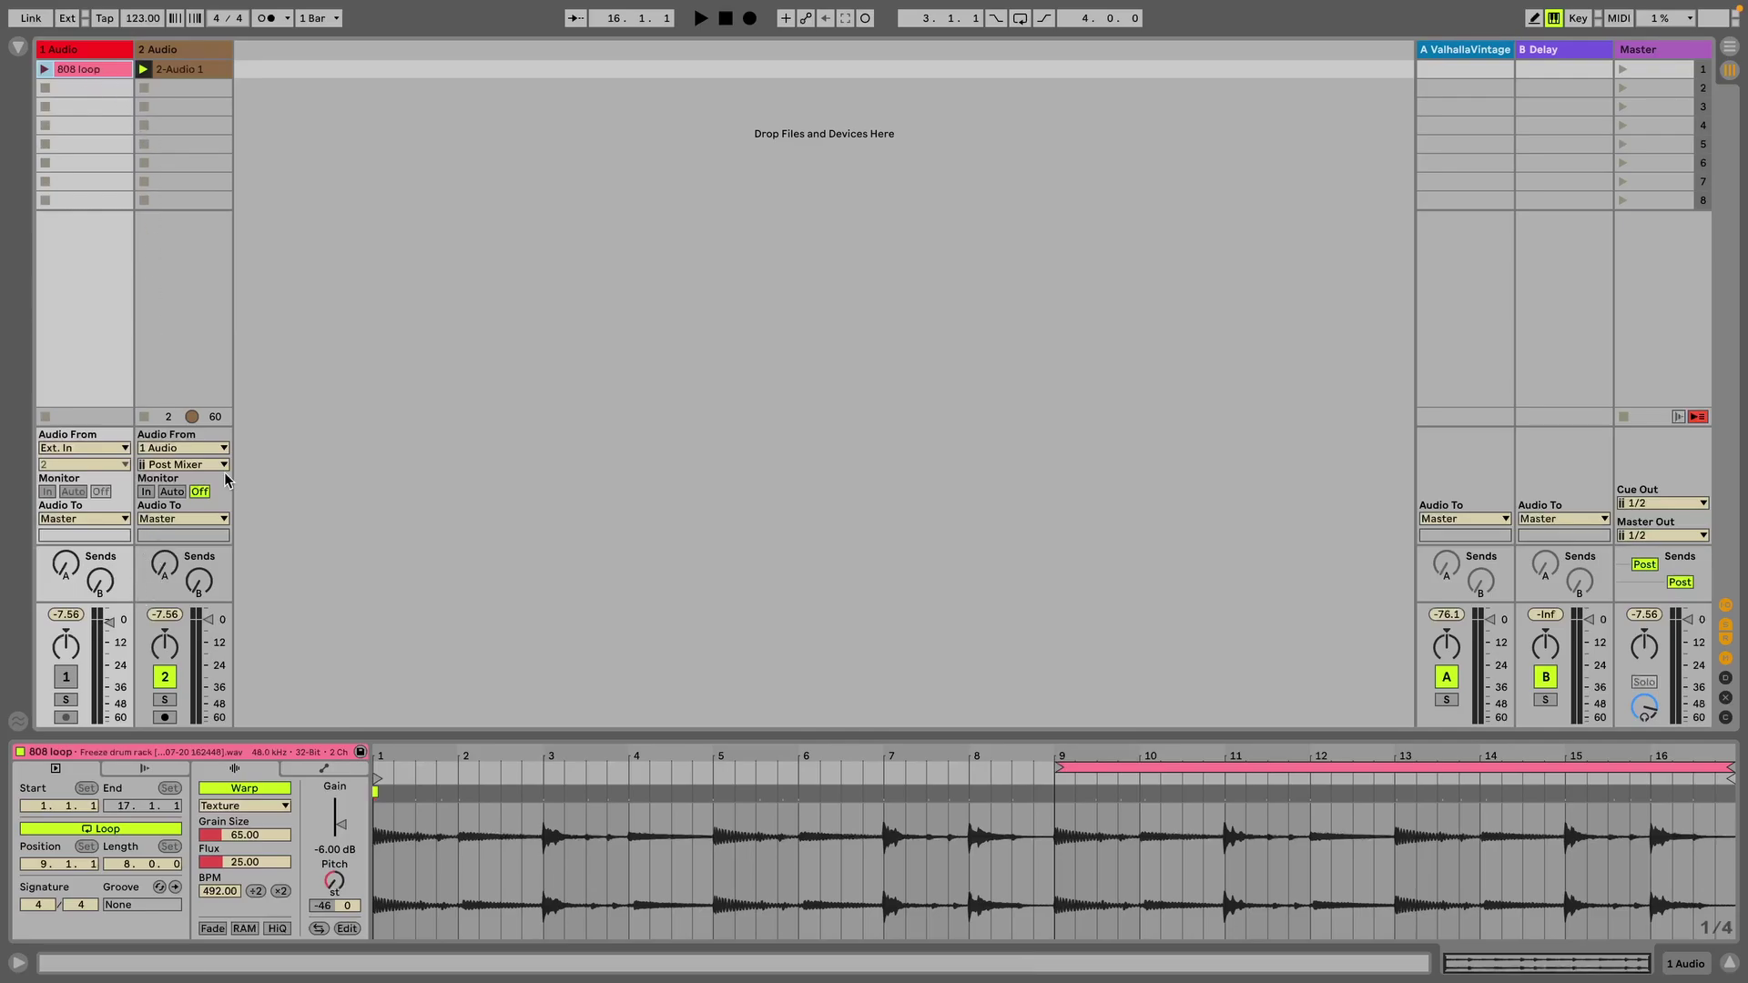
left_click(204, 70)
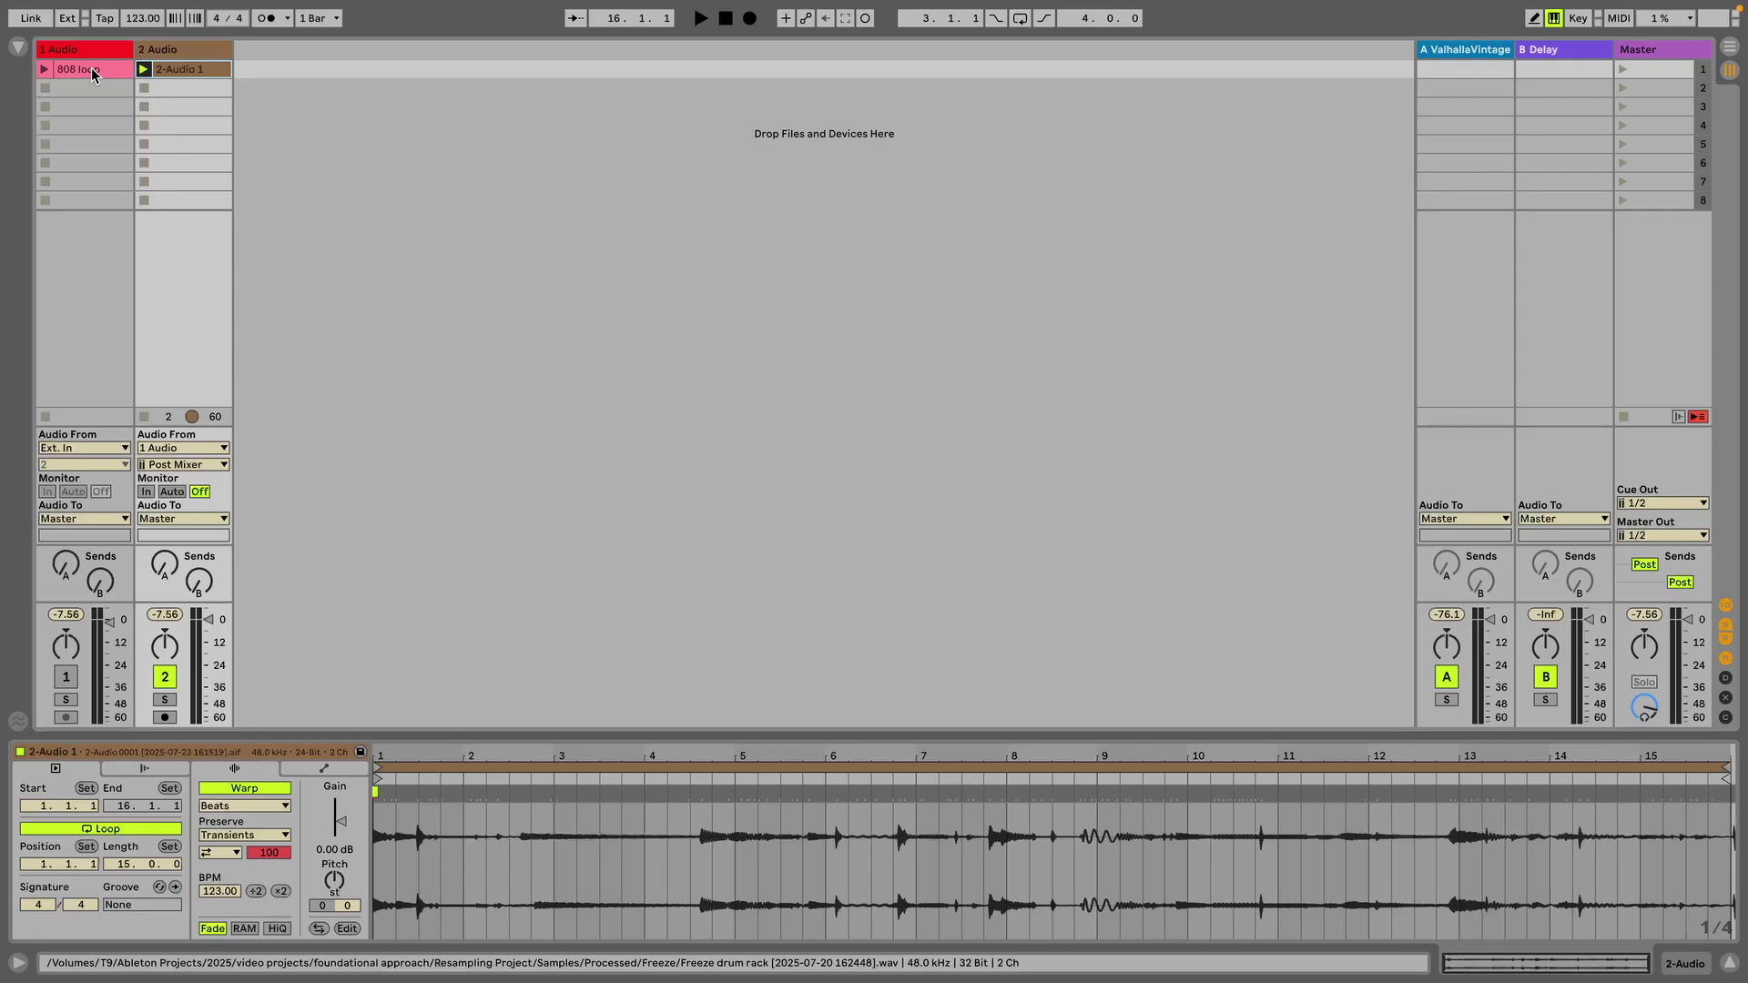
- Search the browser for reverb and add the Reverb audio effect to track 2
left_click(211, 49)
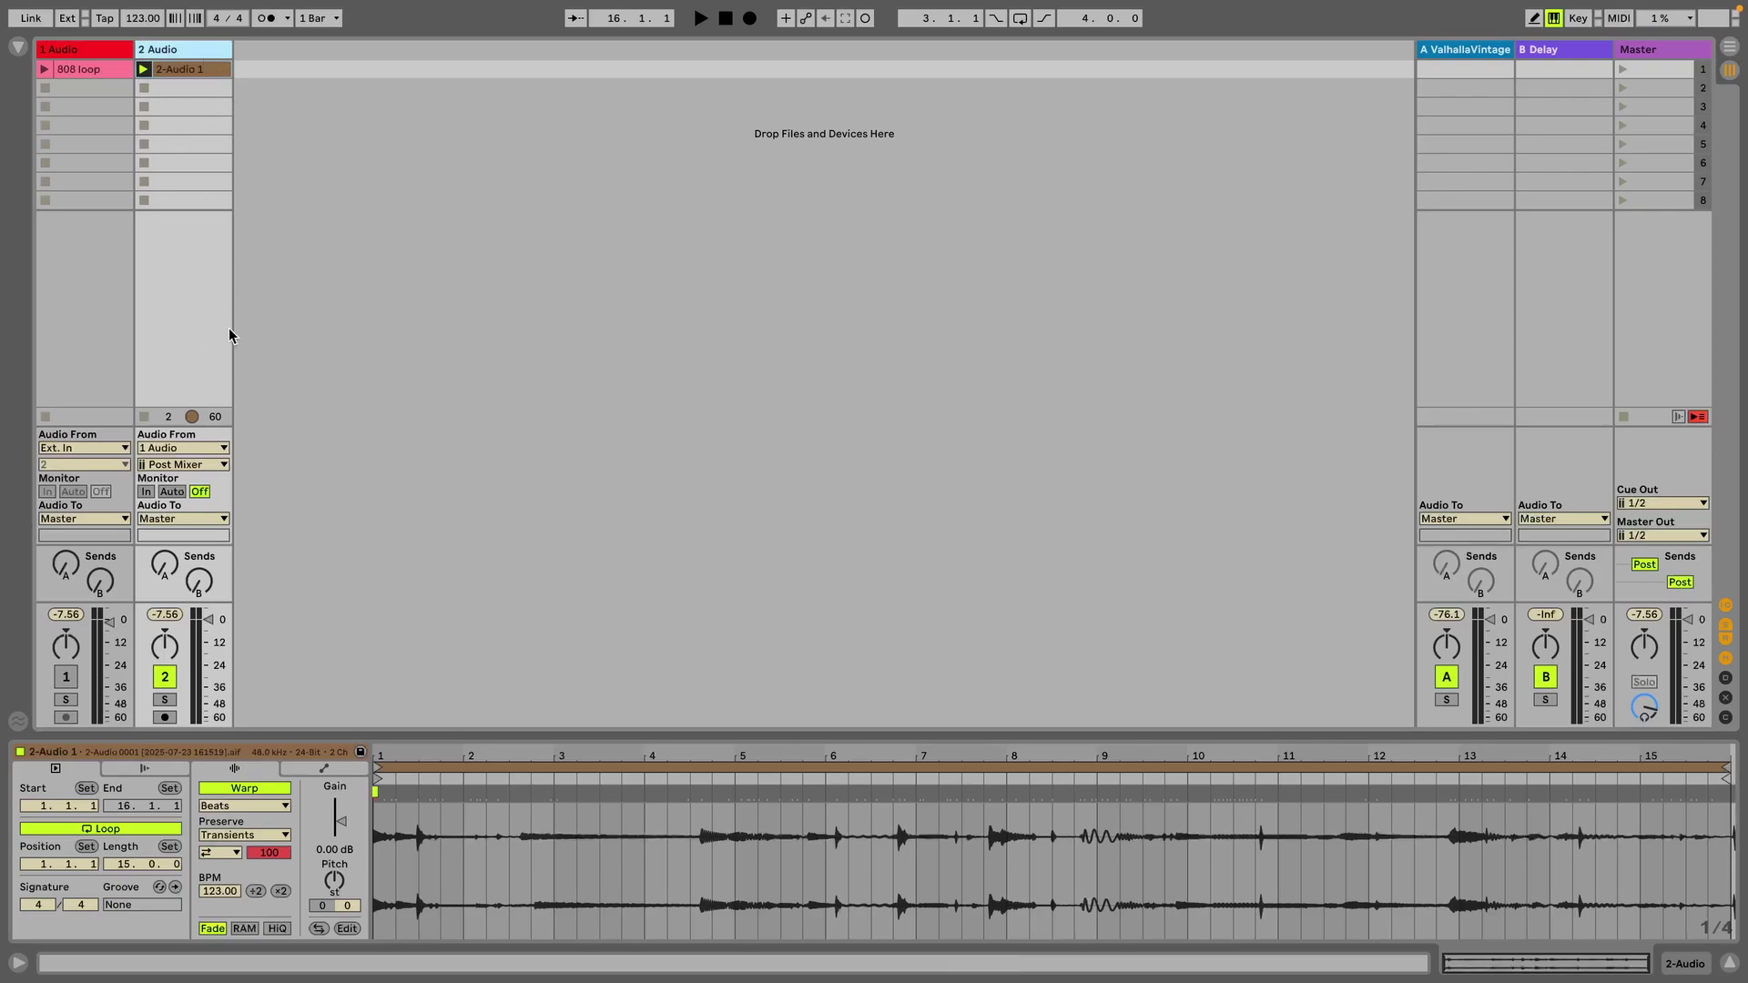
left_click(18, 47)
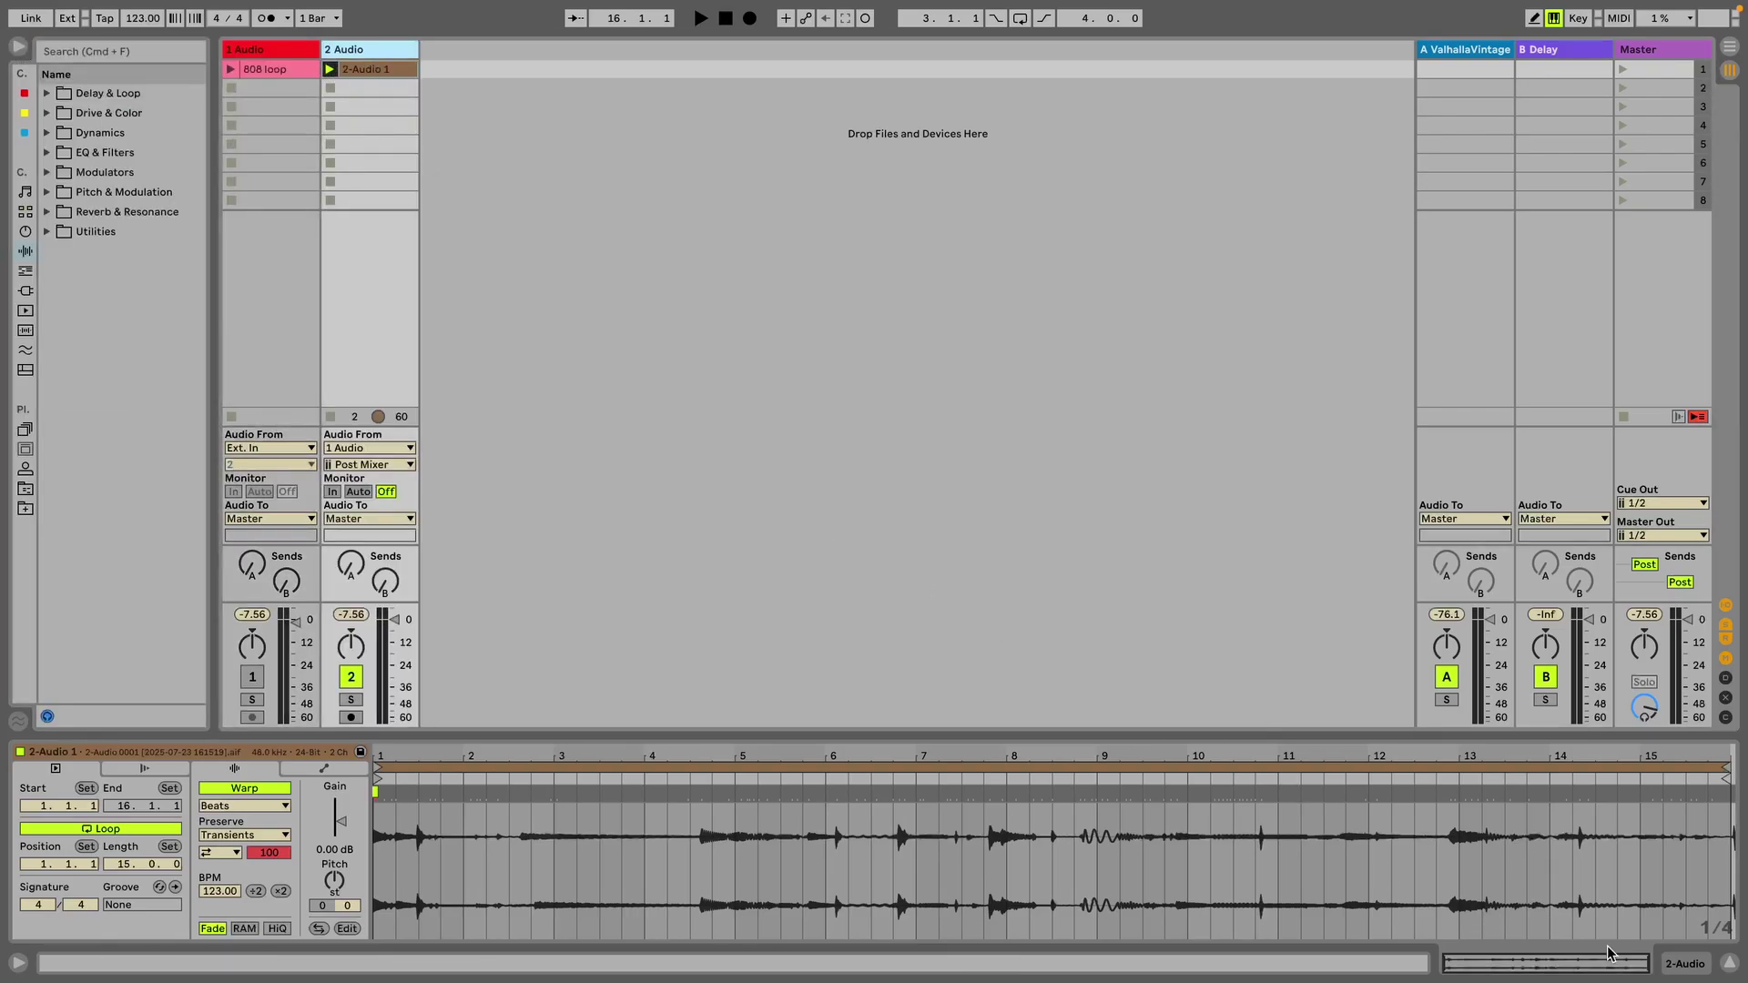
left_click(1666, 965)
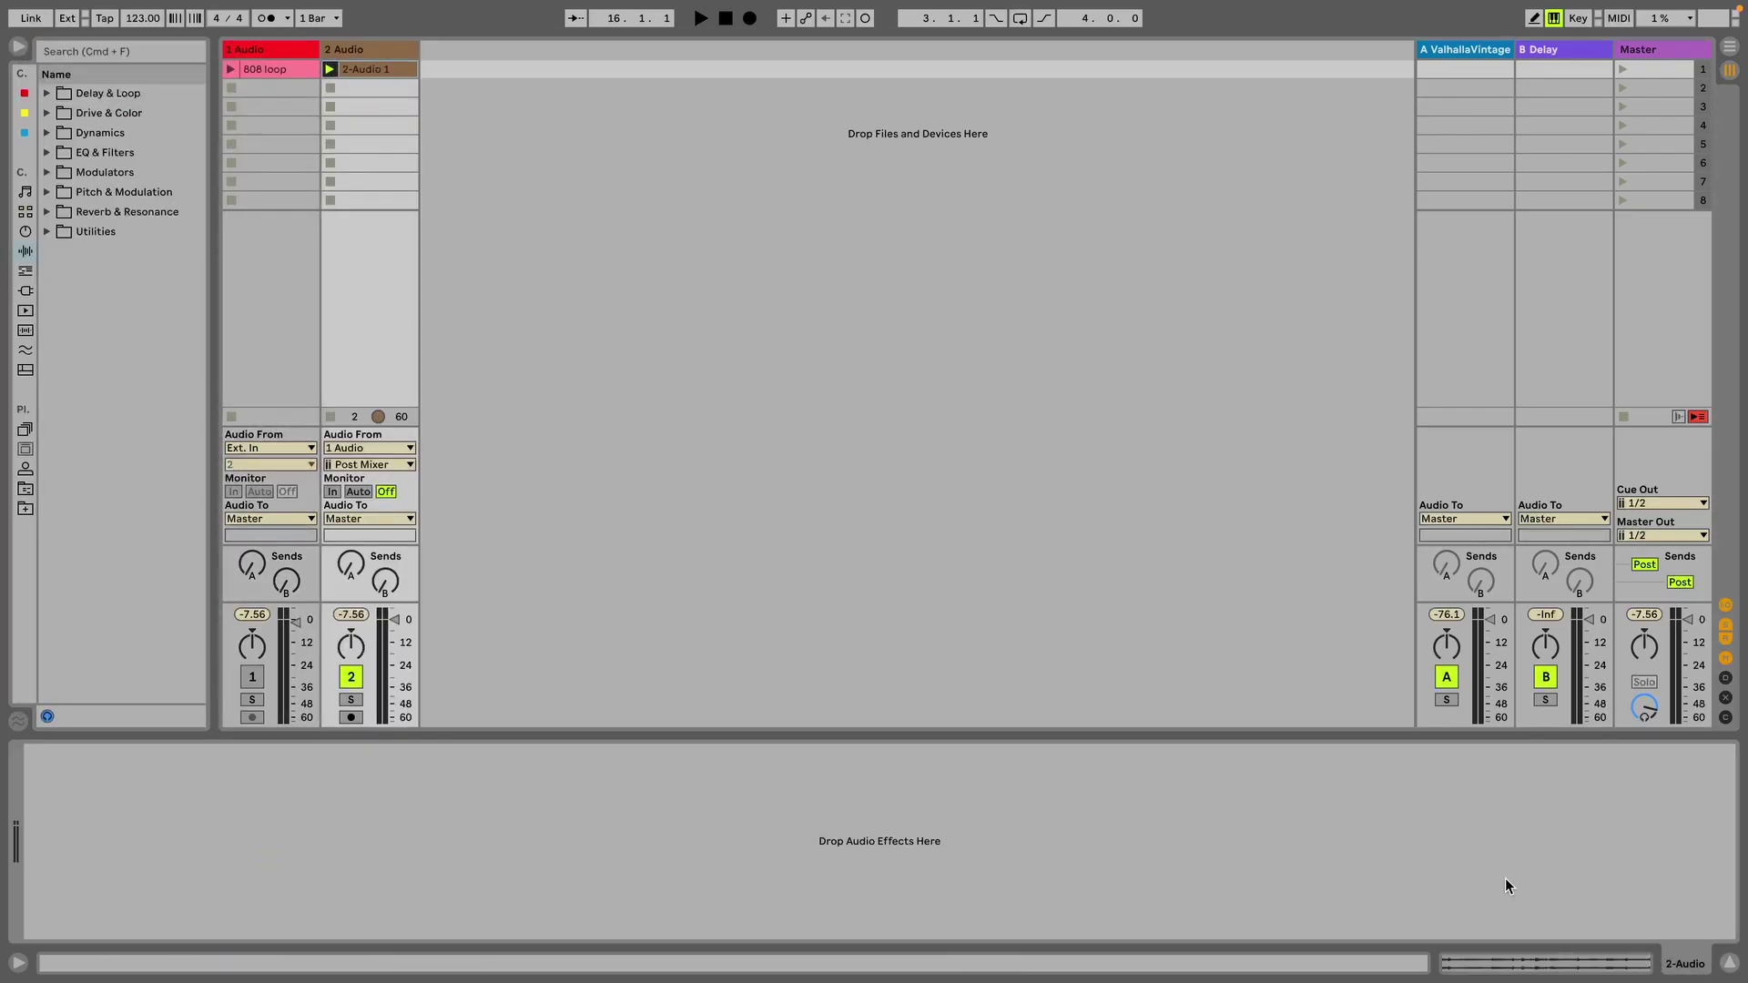
key("super+f")
type("reverb")
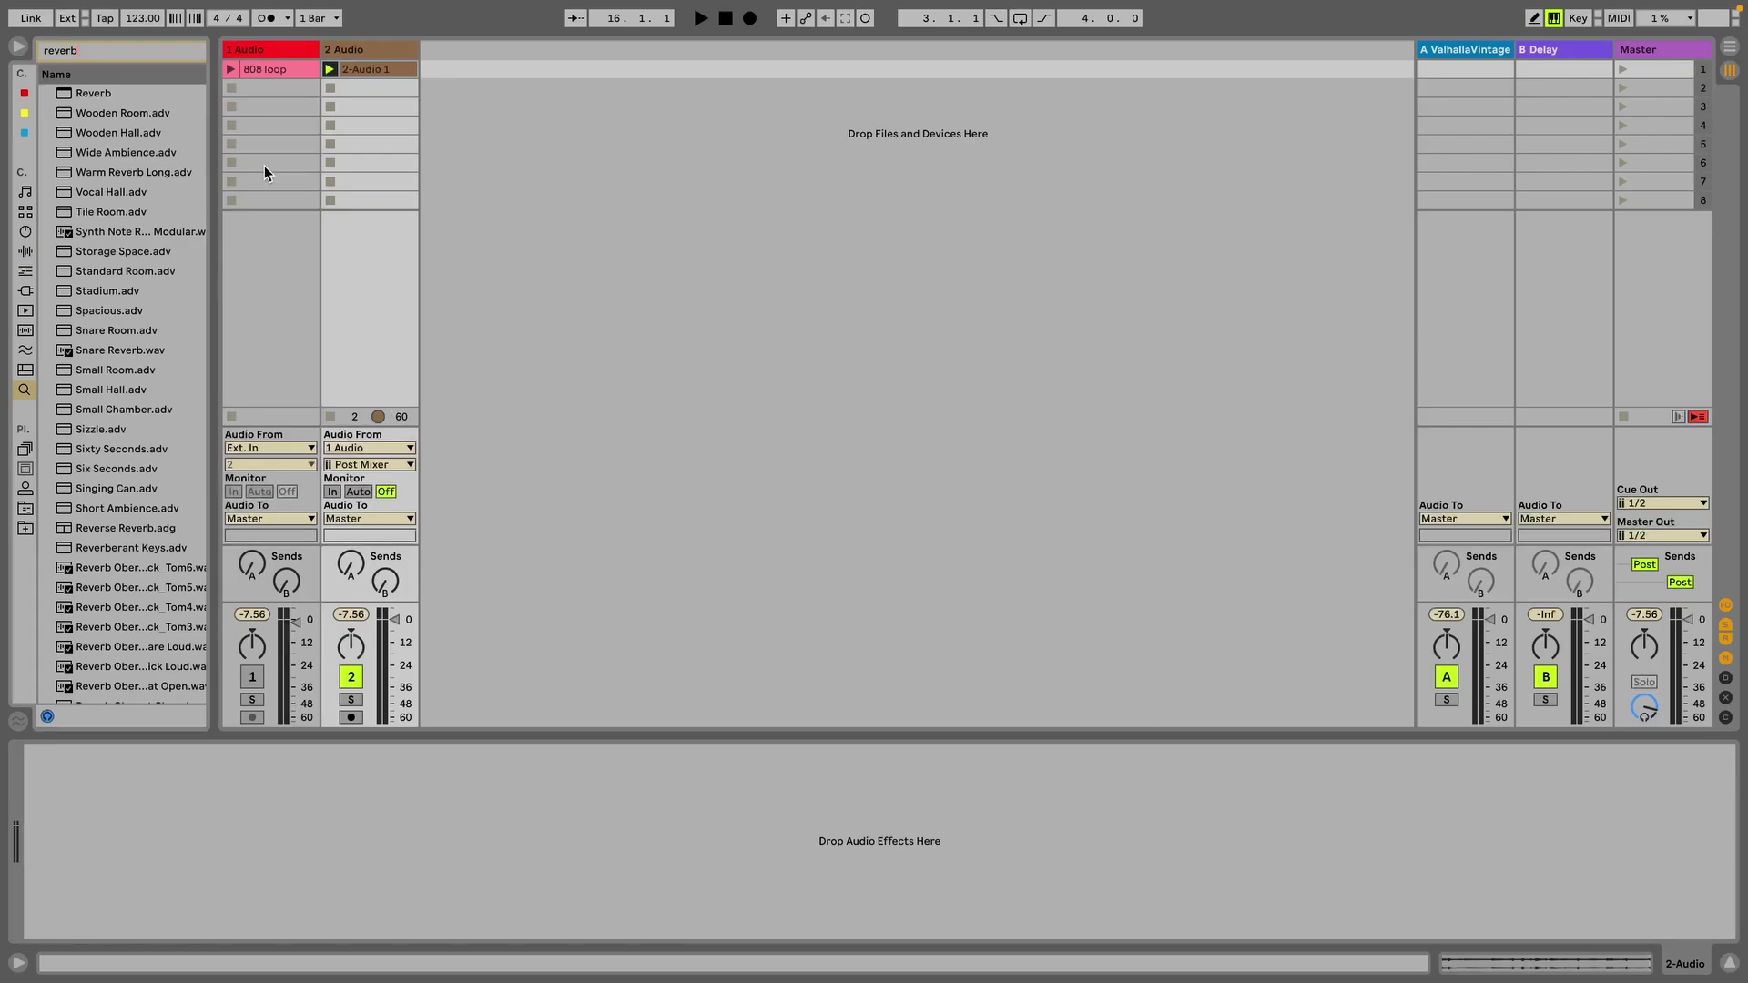
left_click(140, 89)
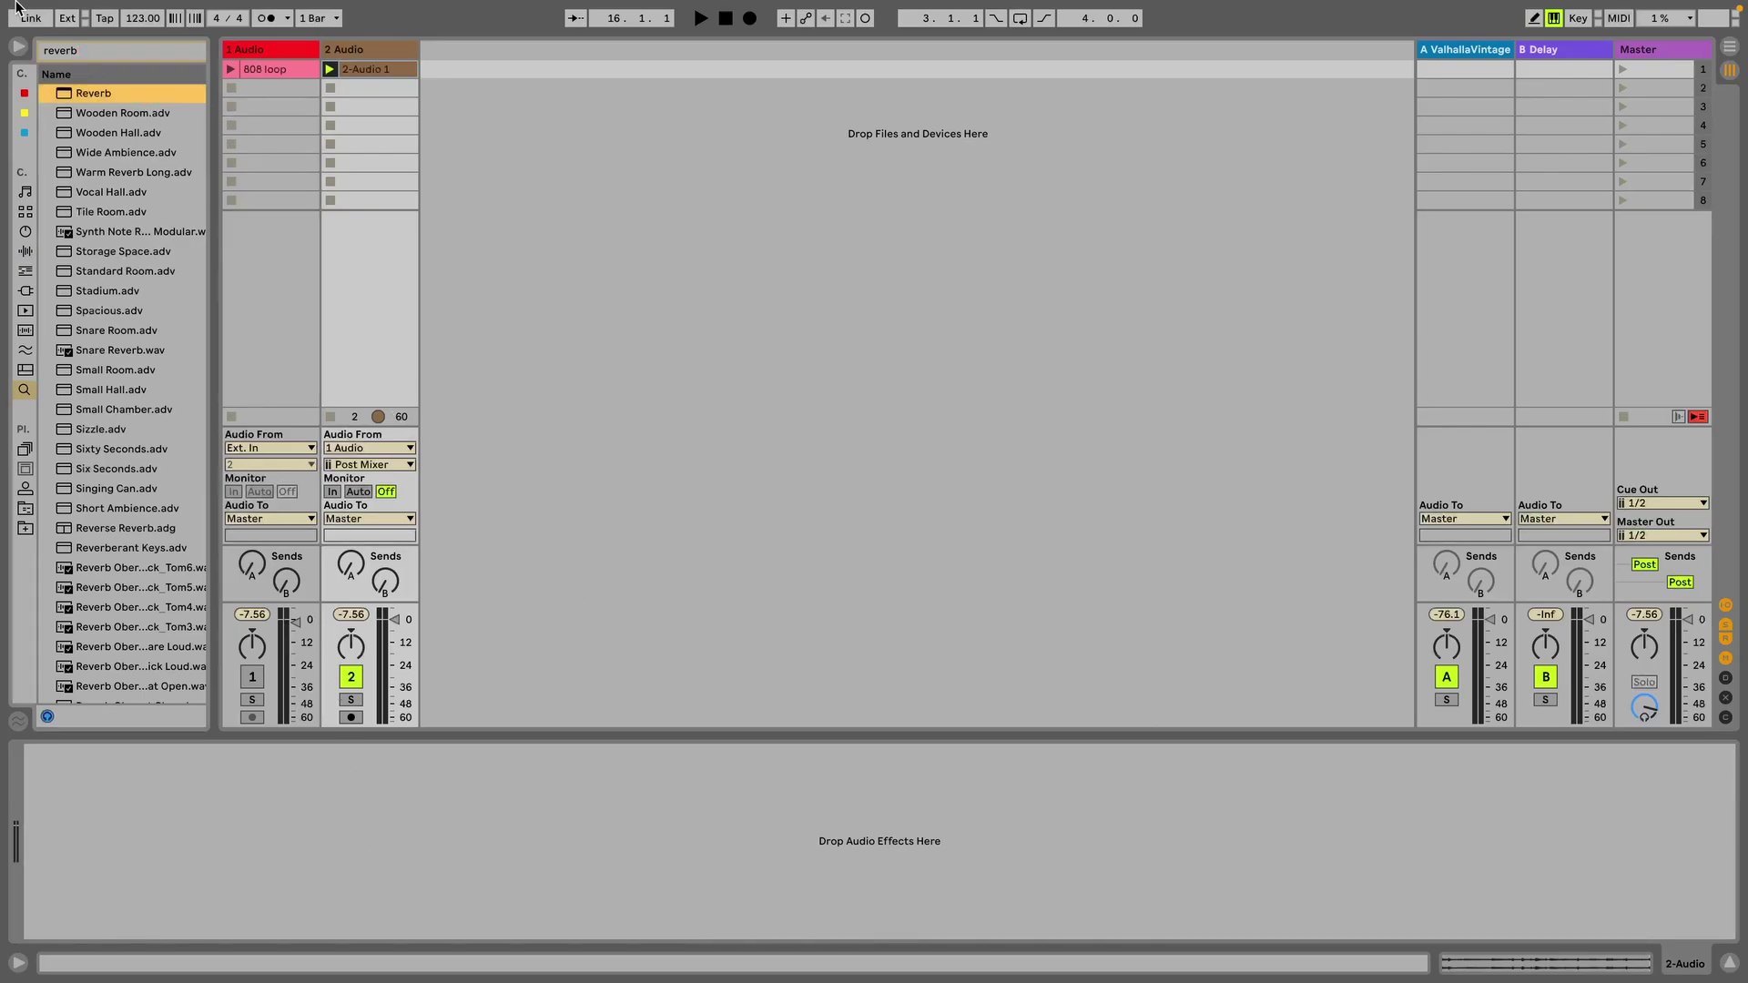
key("Return")
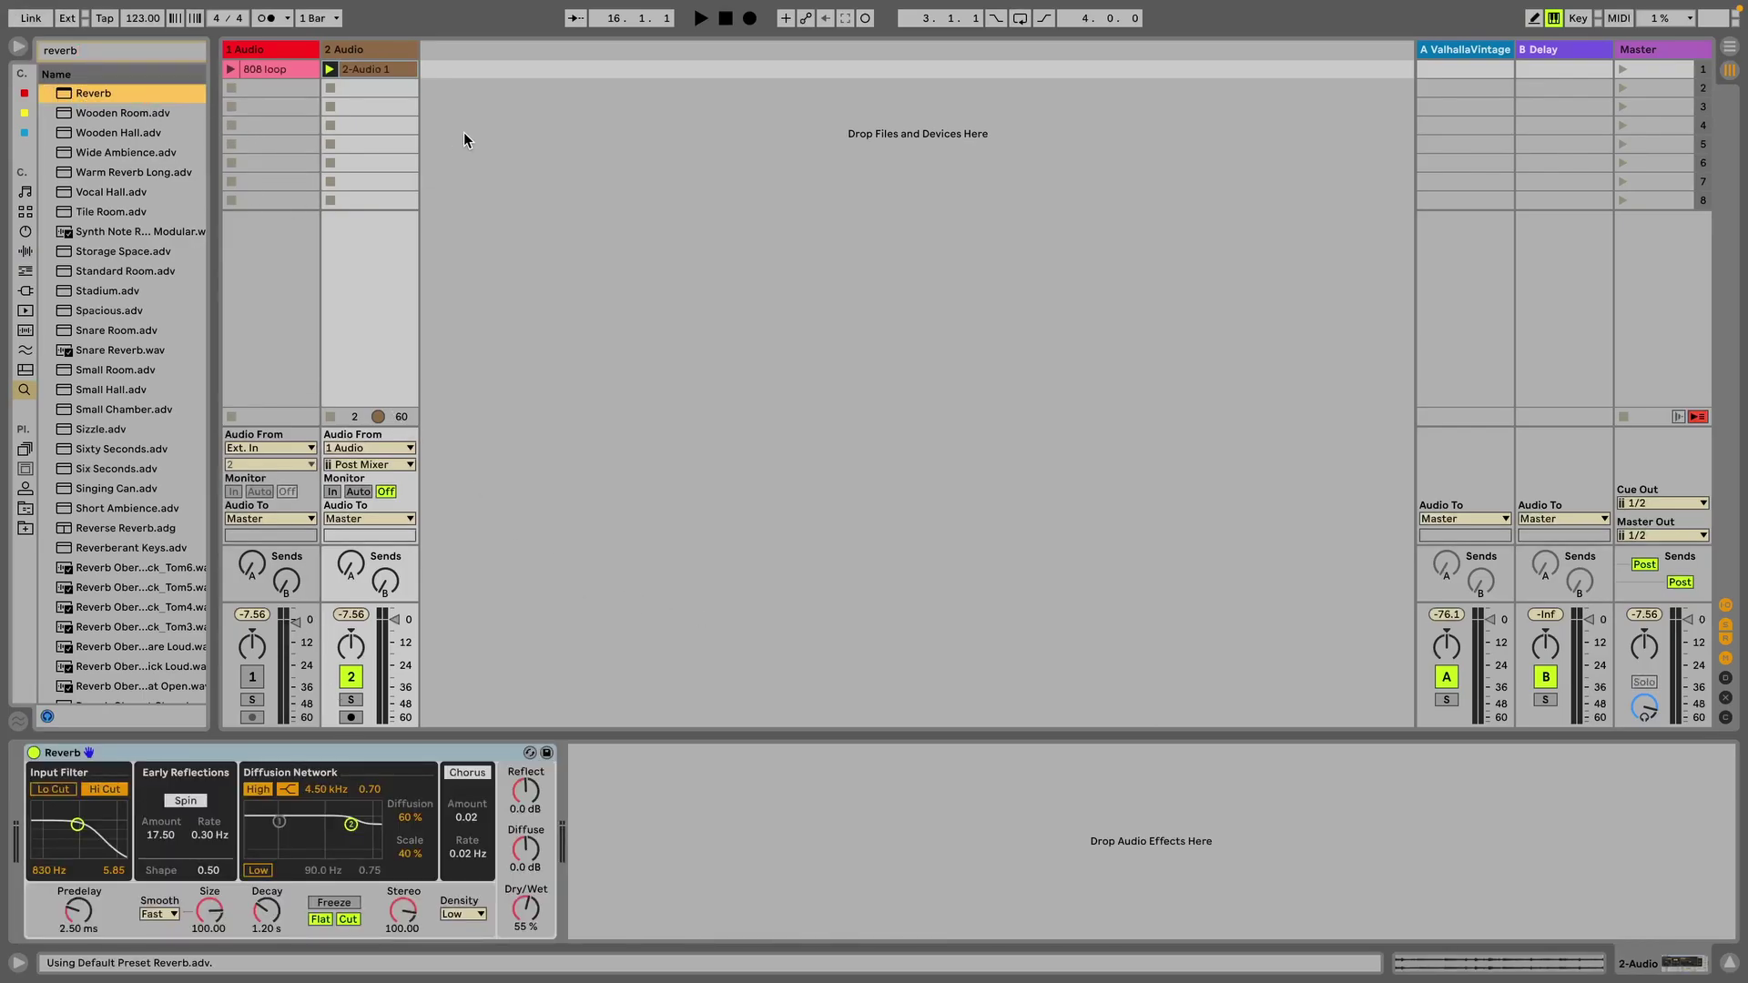
- Insert a third audio track and set its audio input to 2-Audio
right_click(470, 66)
left_click(473, 76)
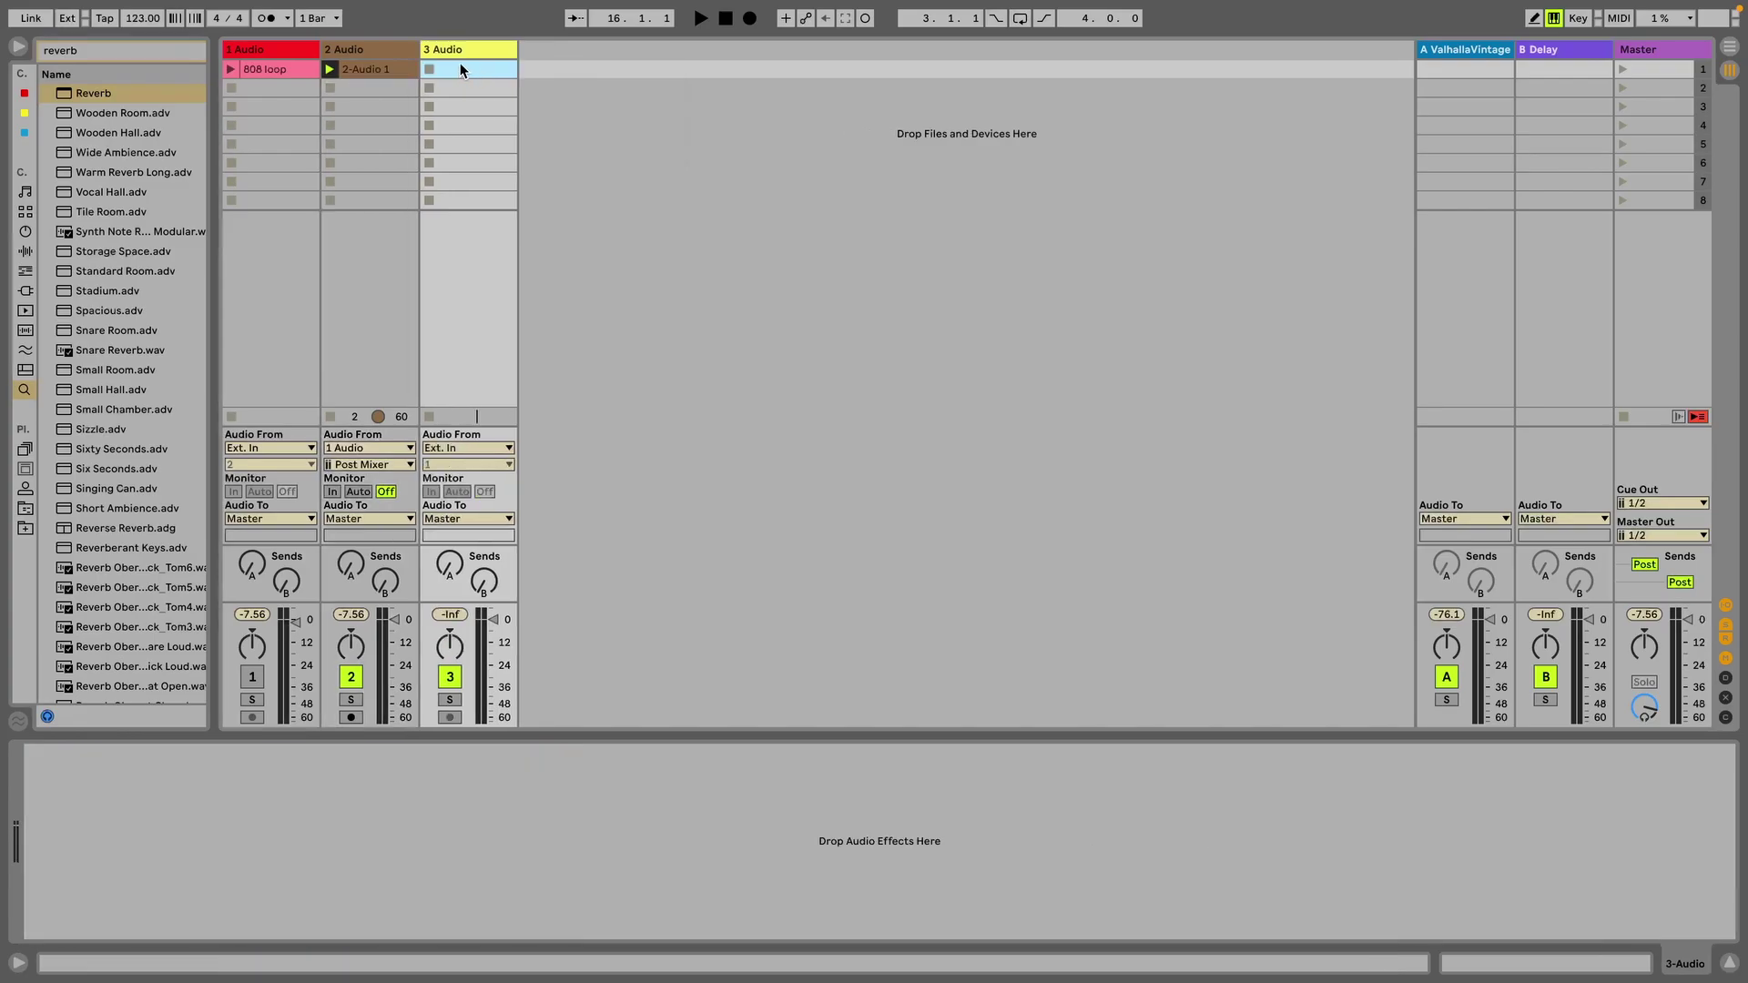
left_click(460, 53)
left_click(484, 447)
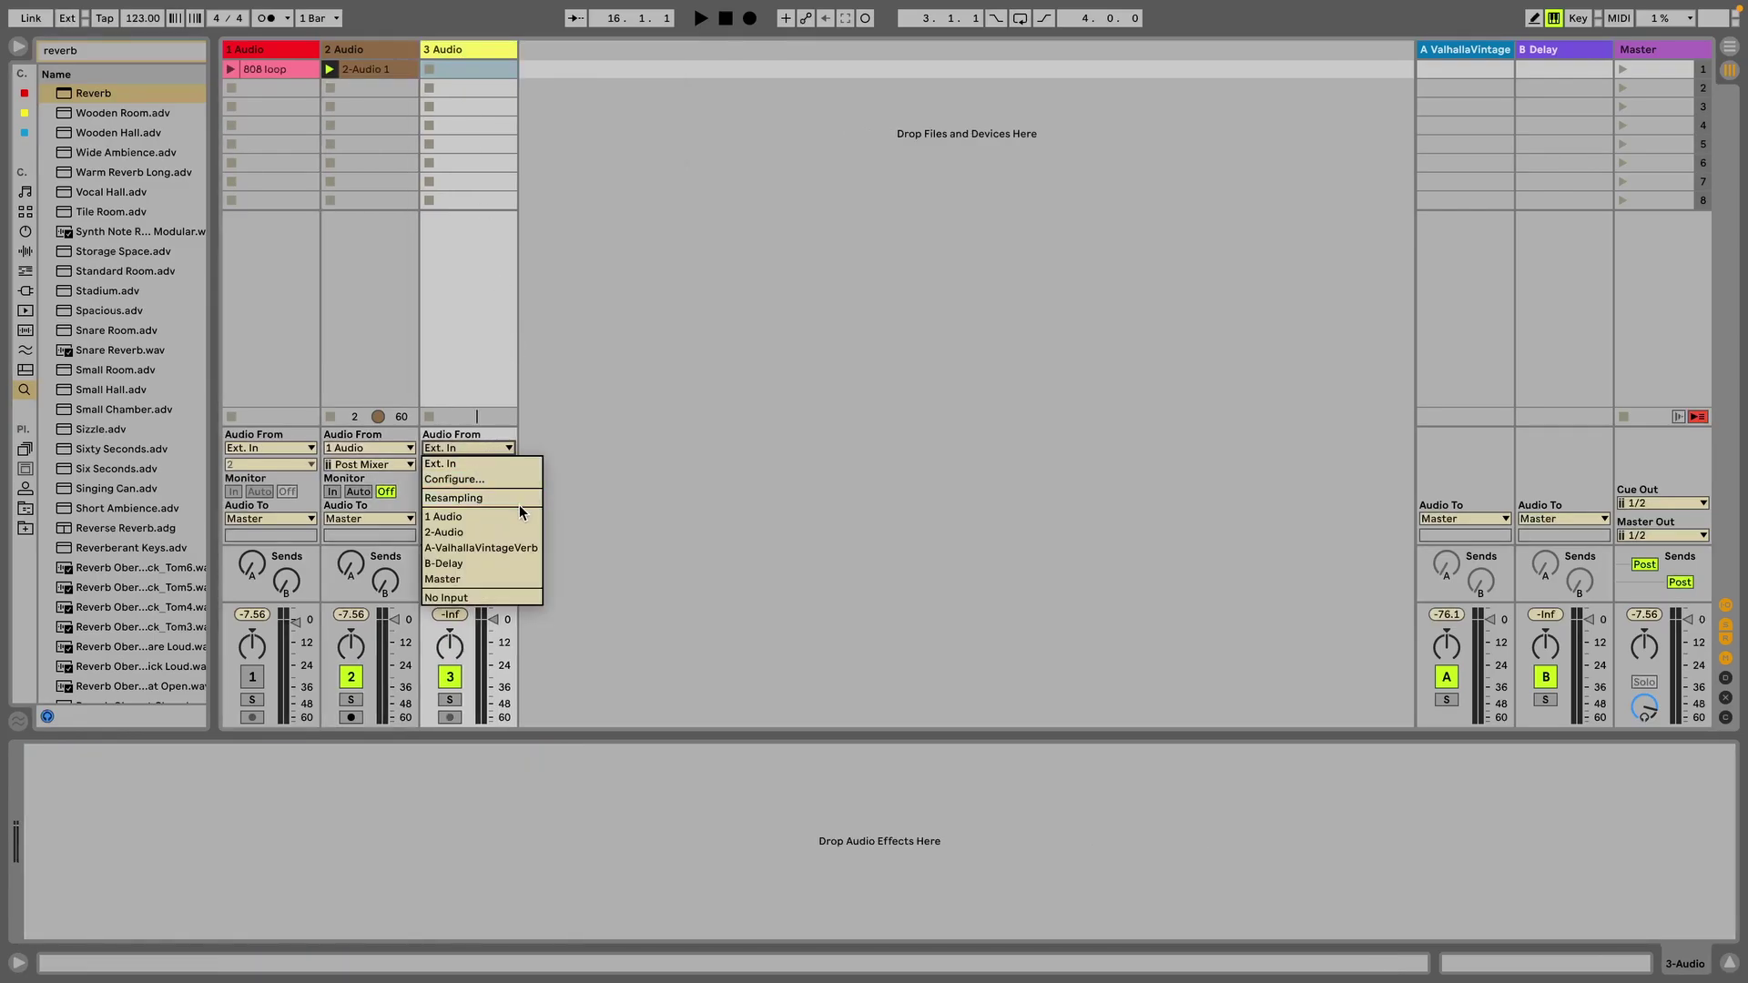
left_click(512, 530)
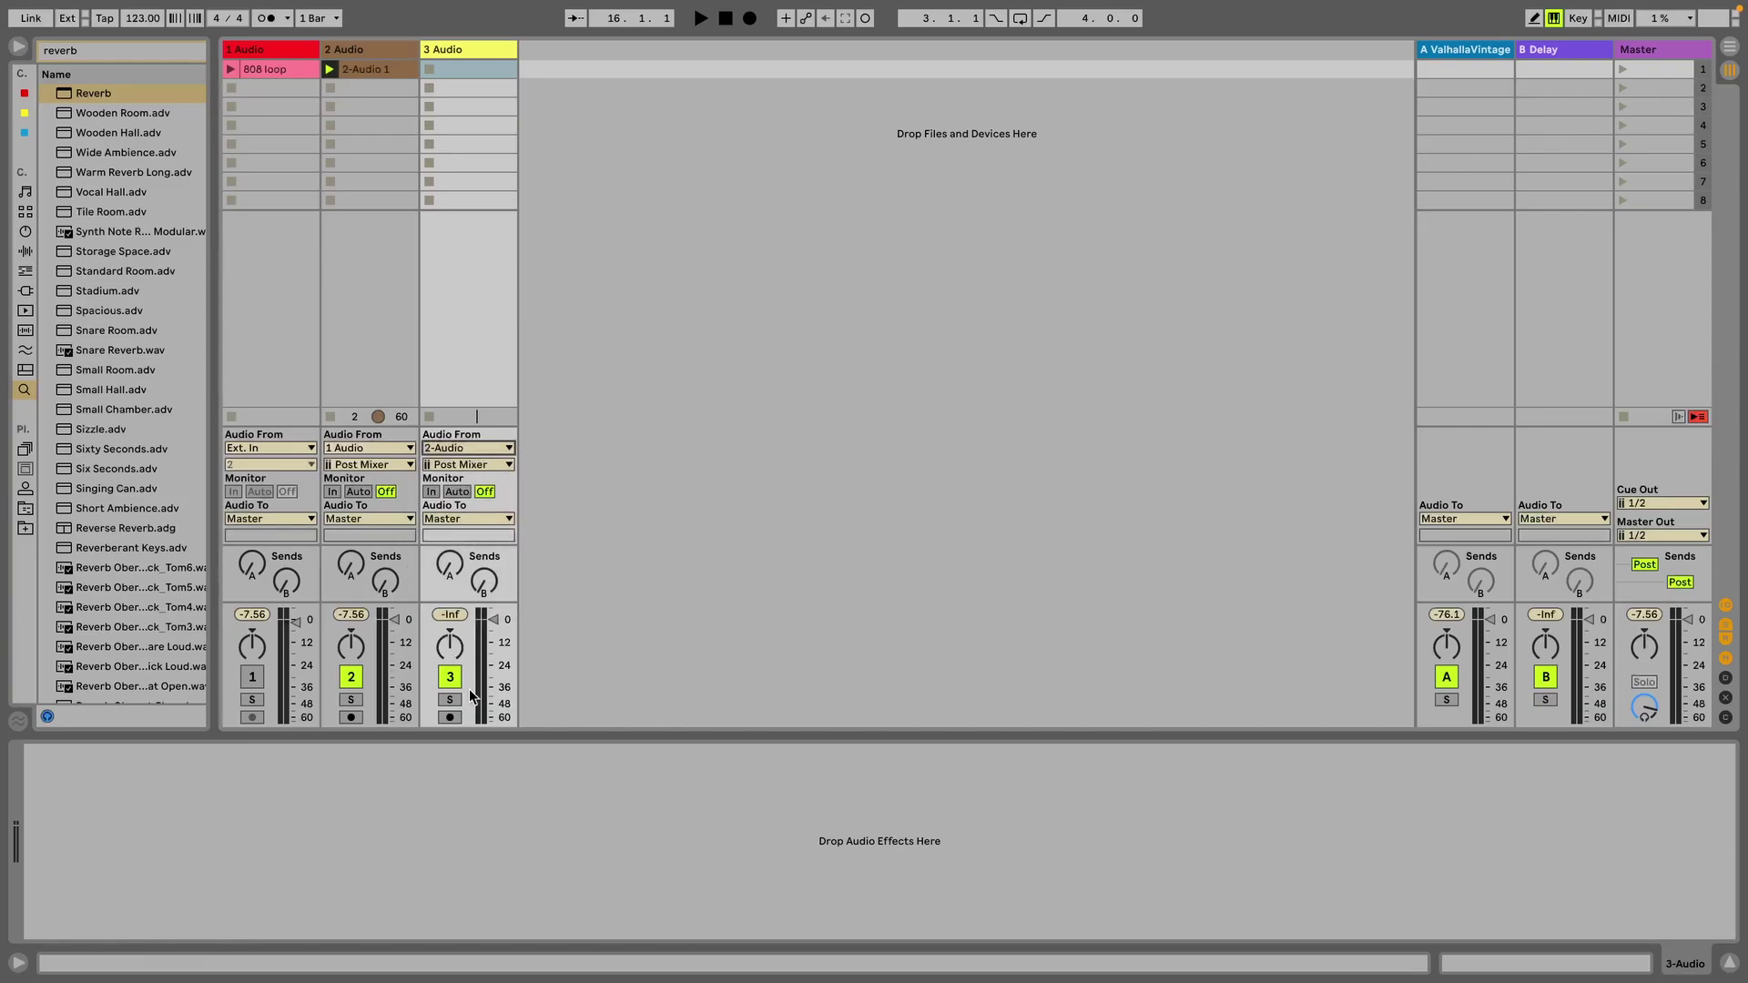
- Arm track 3, hide the browser, and start recording into the track's first clip slot
left_click(450, 717)
left_click(21, 46)
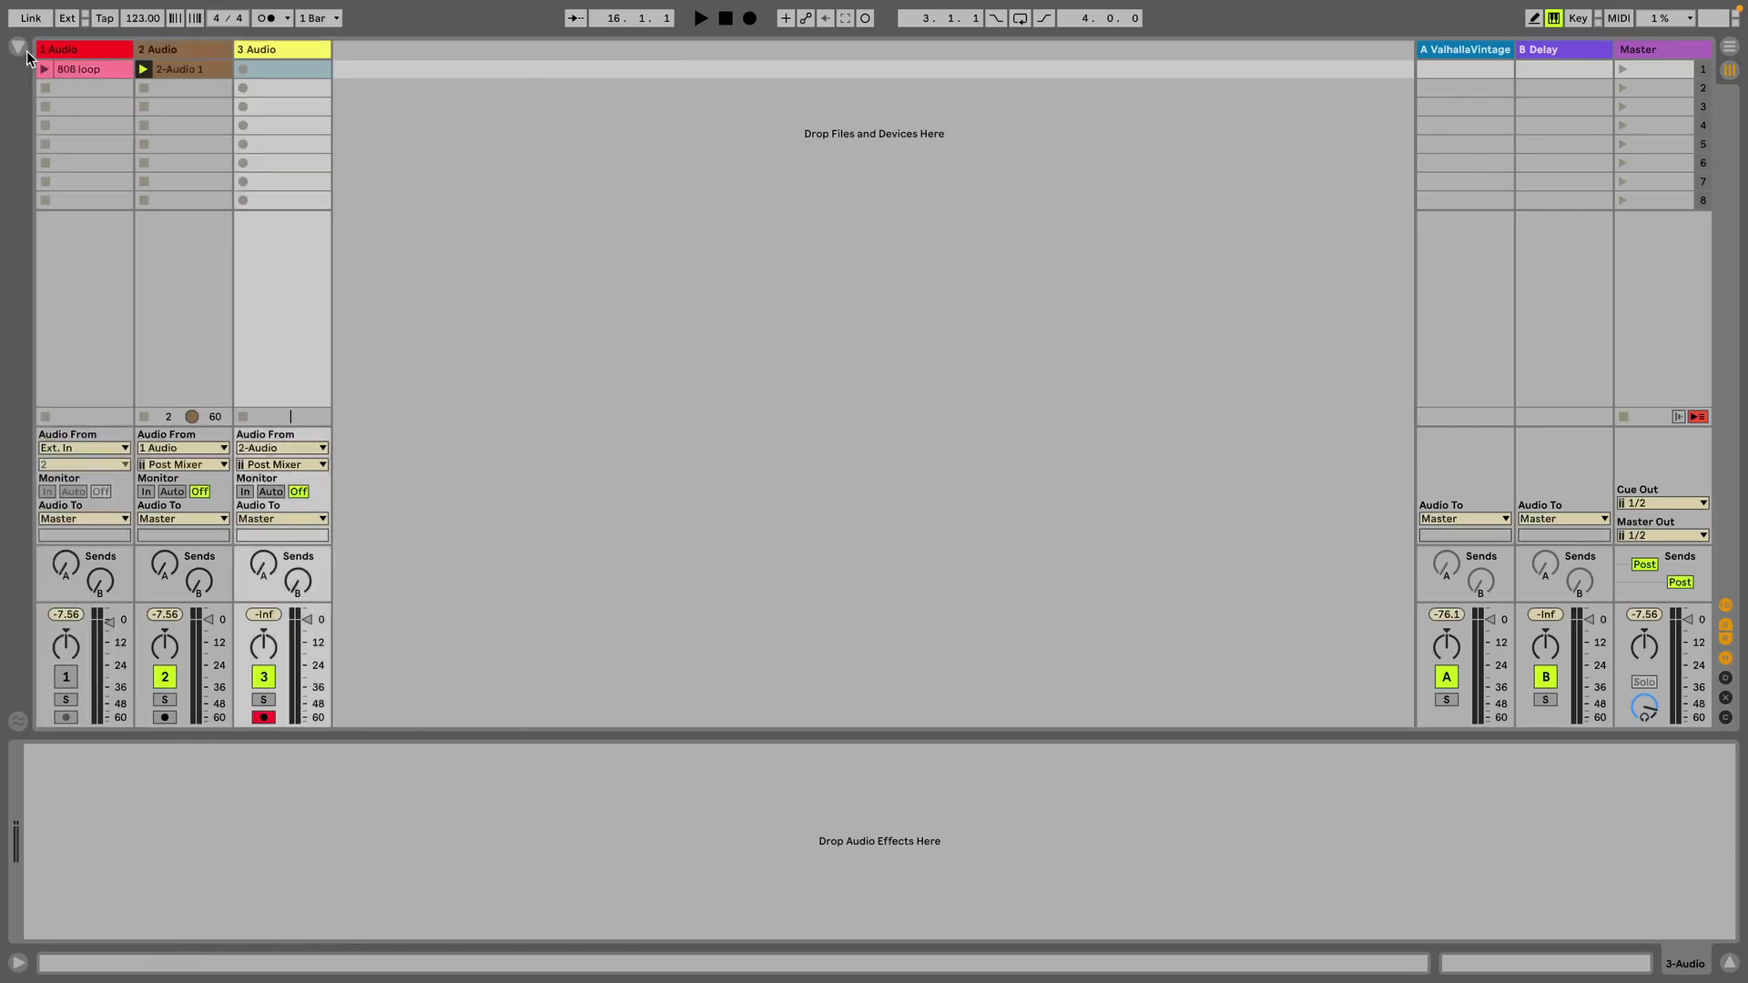
left_click(238, 68)
- While recording, set track 2's Reverb to 100 % Dry/Wet, Stereo 120, Decay 11.8 s and Size about 23
left_click(186, 51)
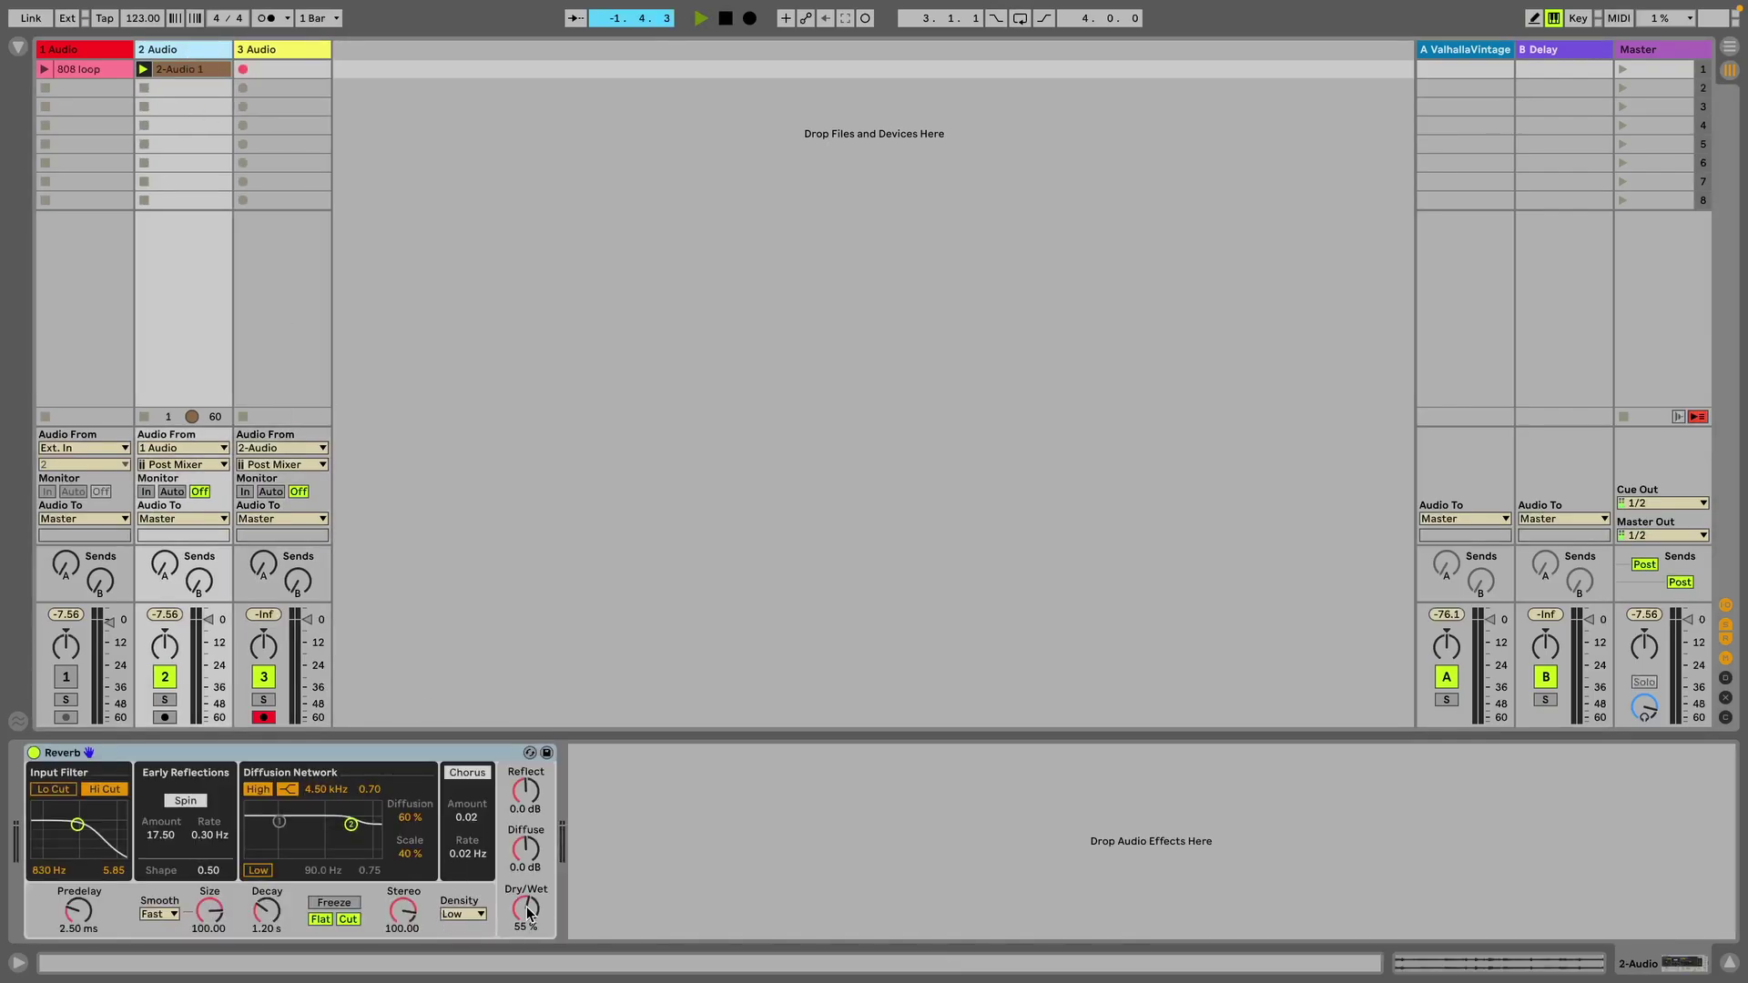
left_click_drag(526, 908, 526, 824)
left_click_drag(397, 915, 397, 874)
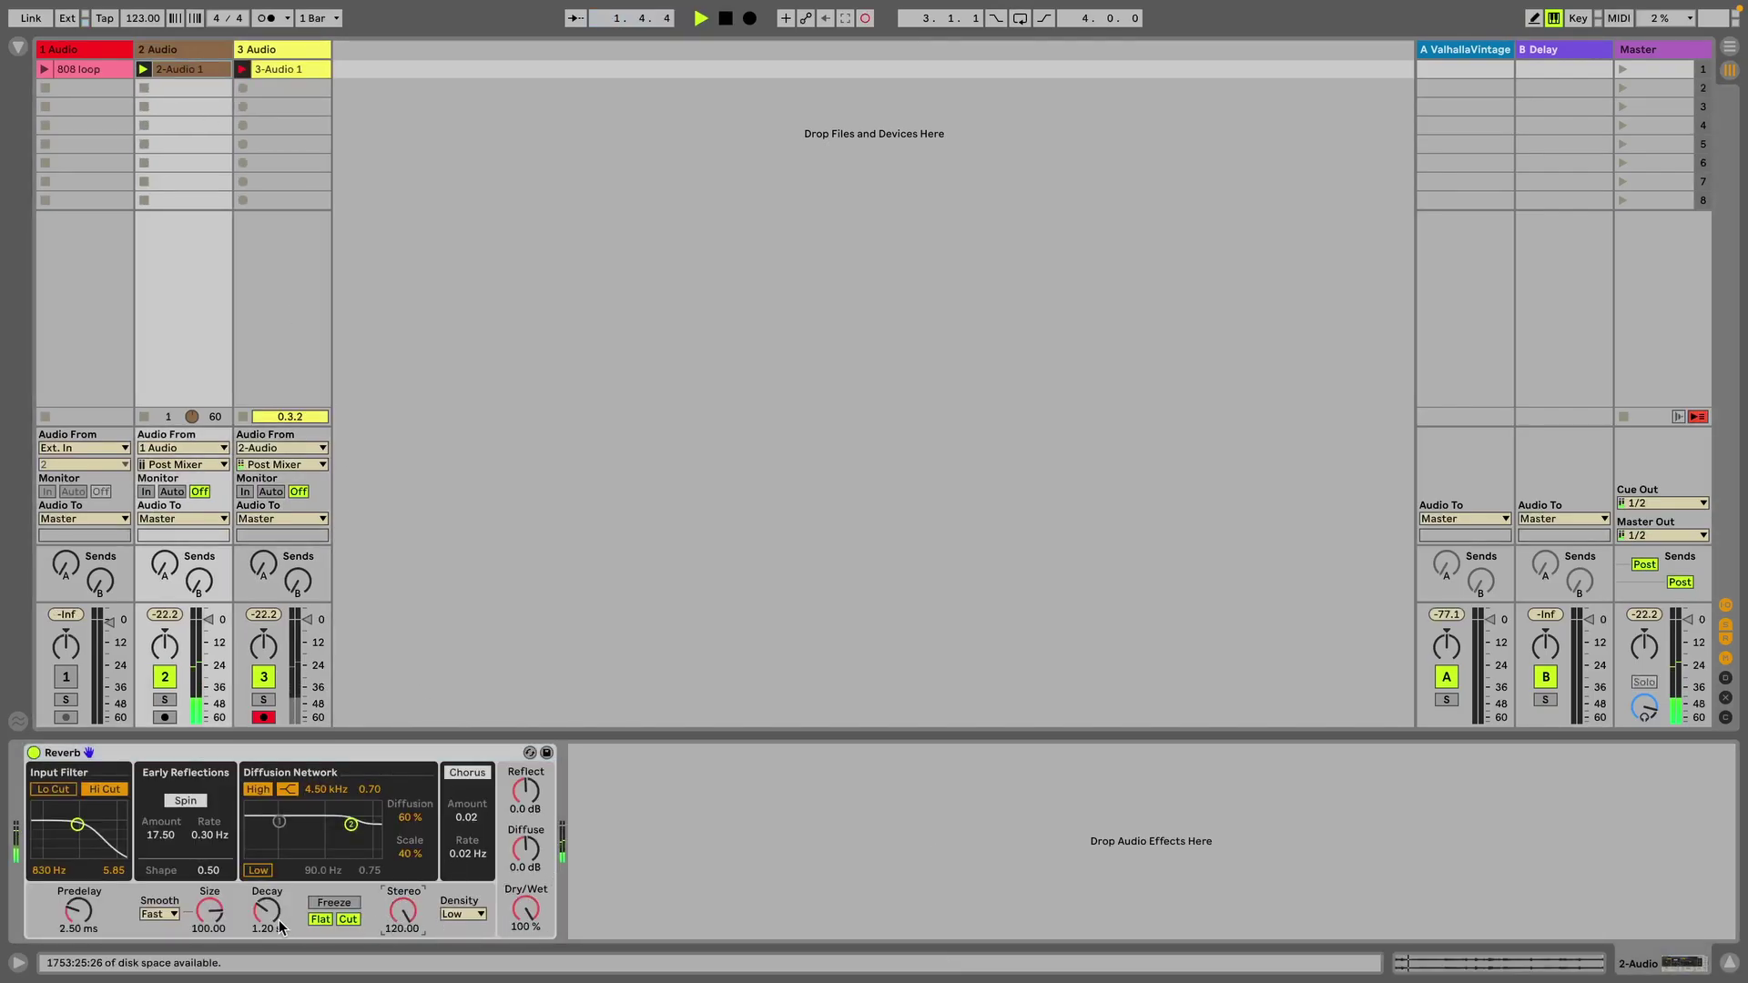
left_click_drag(270, 915, 271, 841)
mouse_move(214, 914)
left_mouse_down()
mouse_move(215, 980)
mouse_move(220, 911)
left_mouse_up()
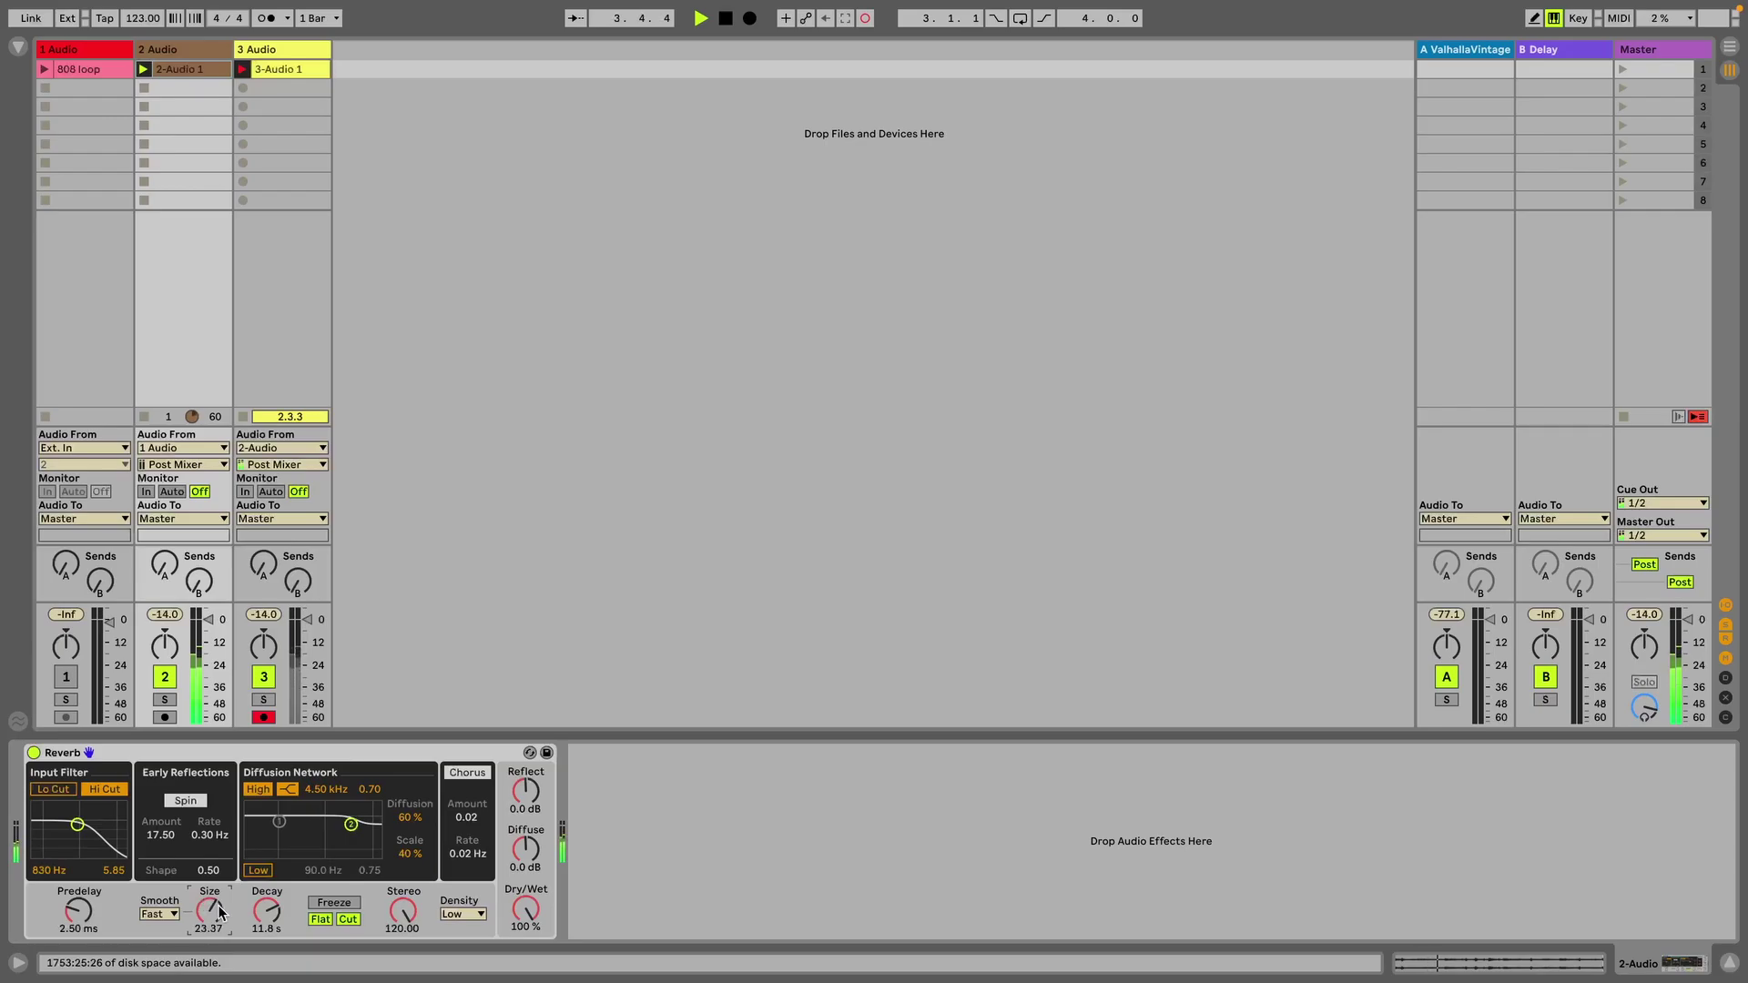
- While recording, transpose the 2-Audio 1 clip to -14 st and change its warp mode to Texture
left_click(404, 917)
key("shift+Tab")
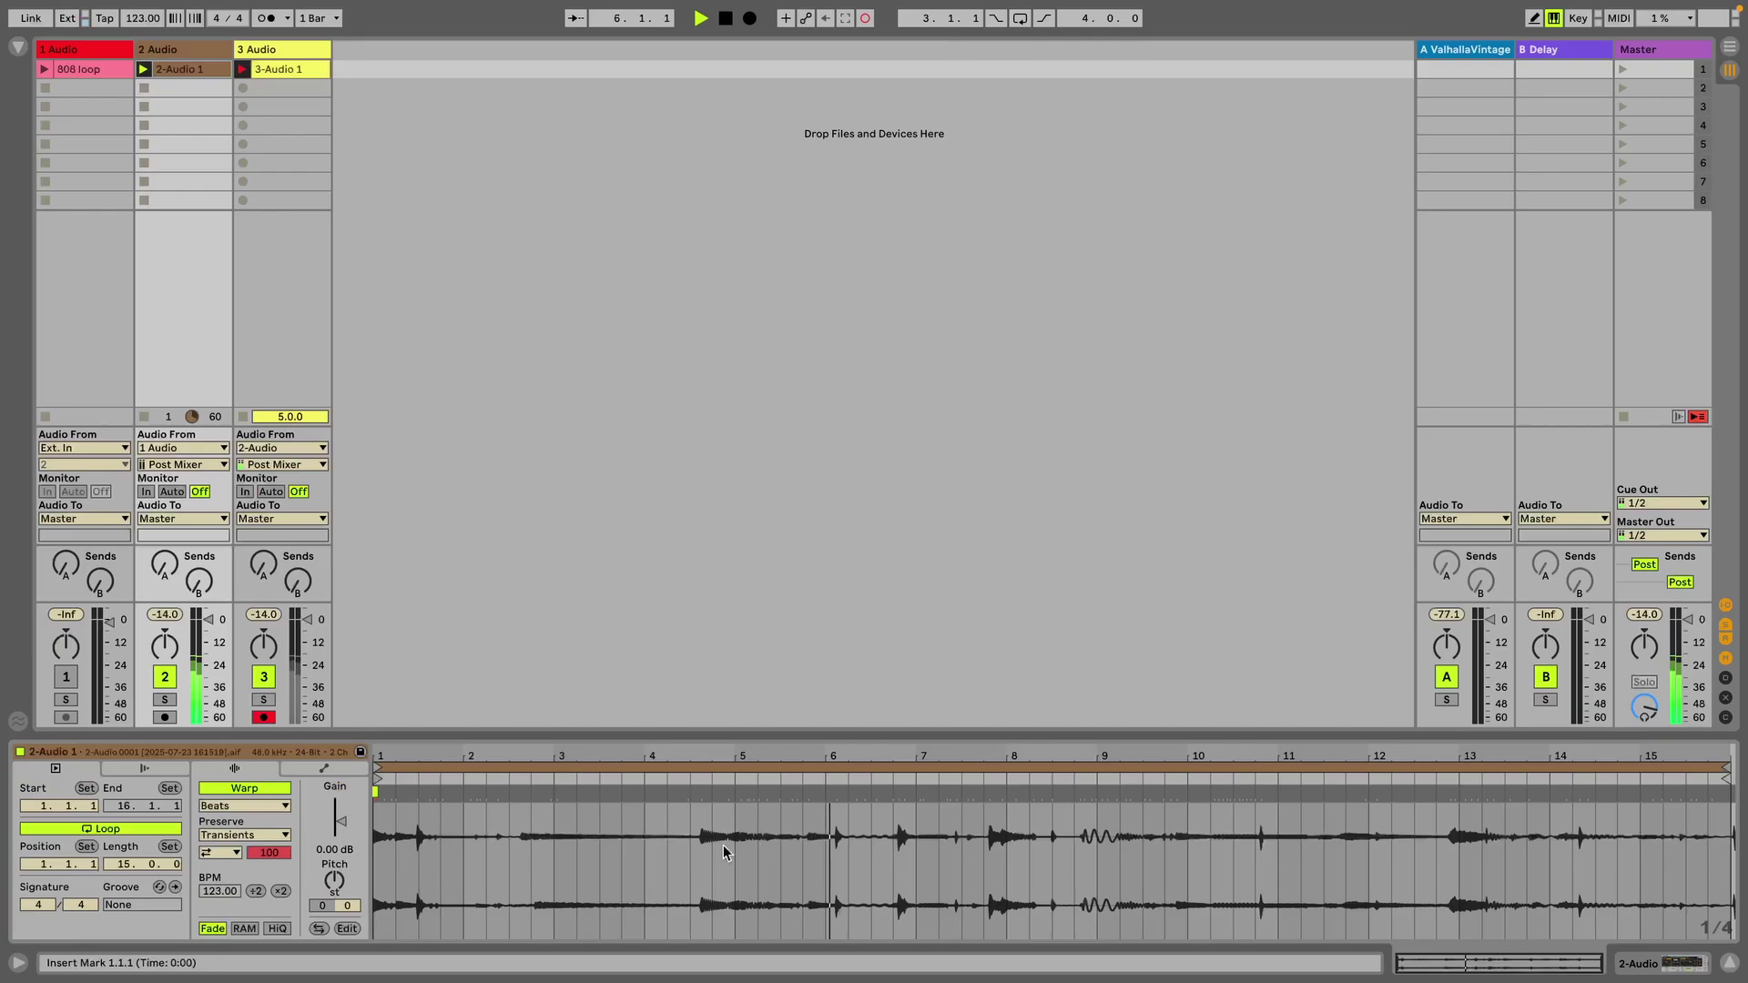
left_click_drag(334, 880, 334, 907)
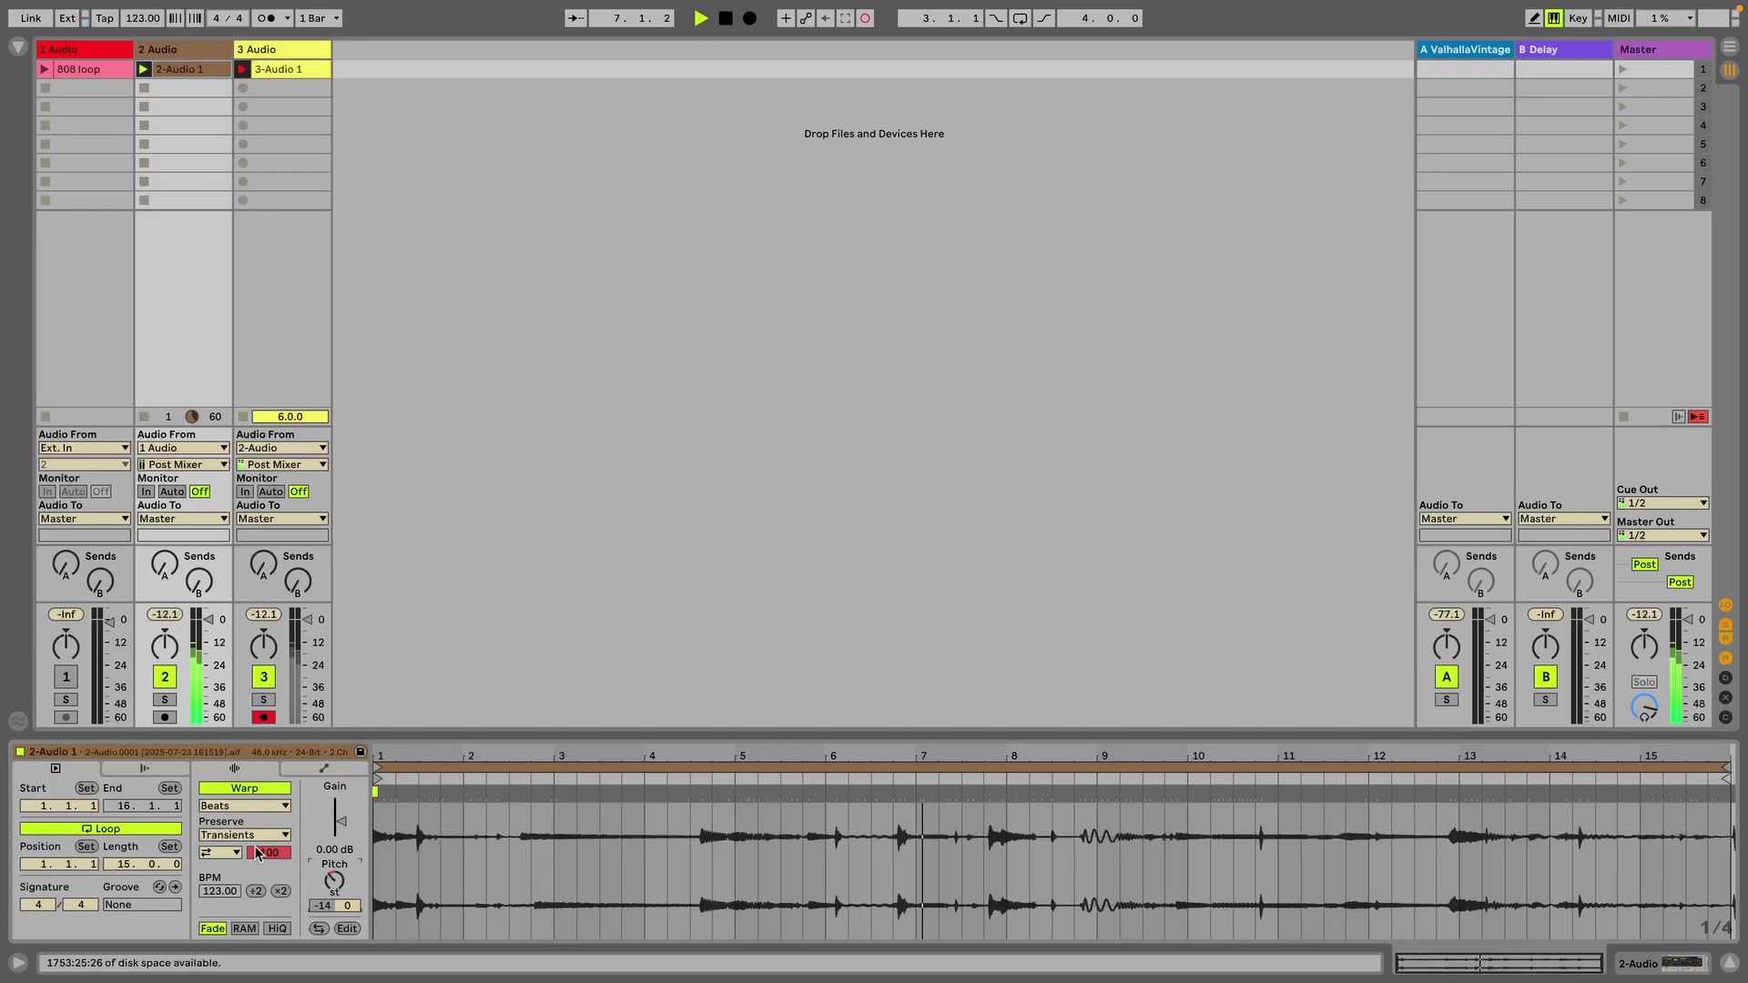
left_click(244, 806)
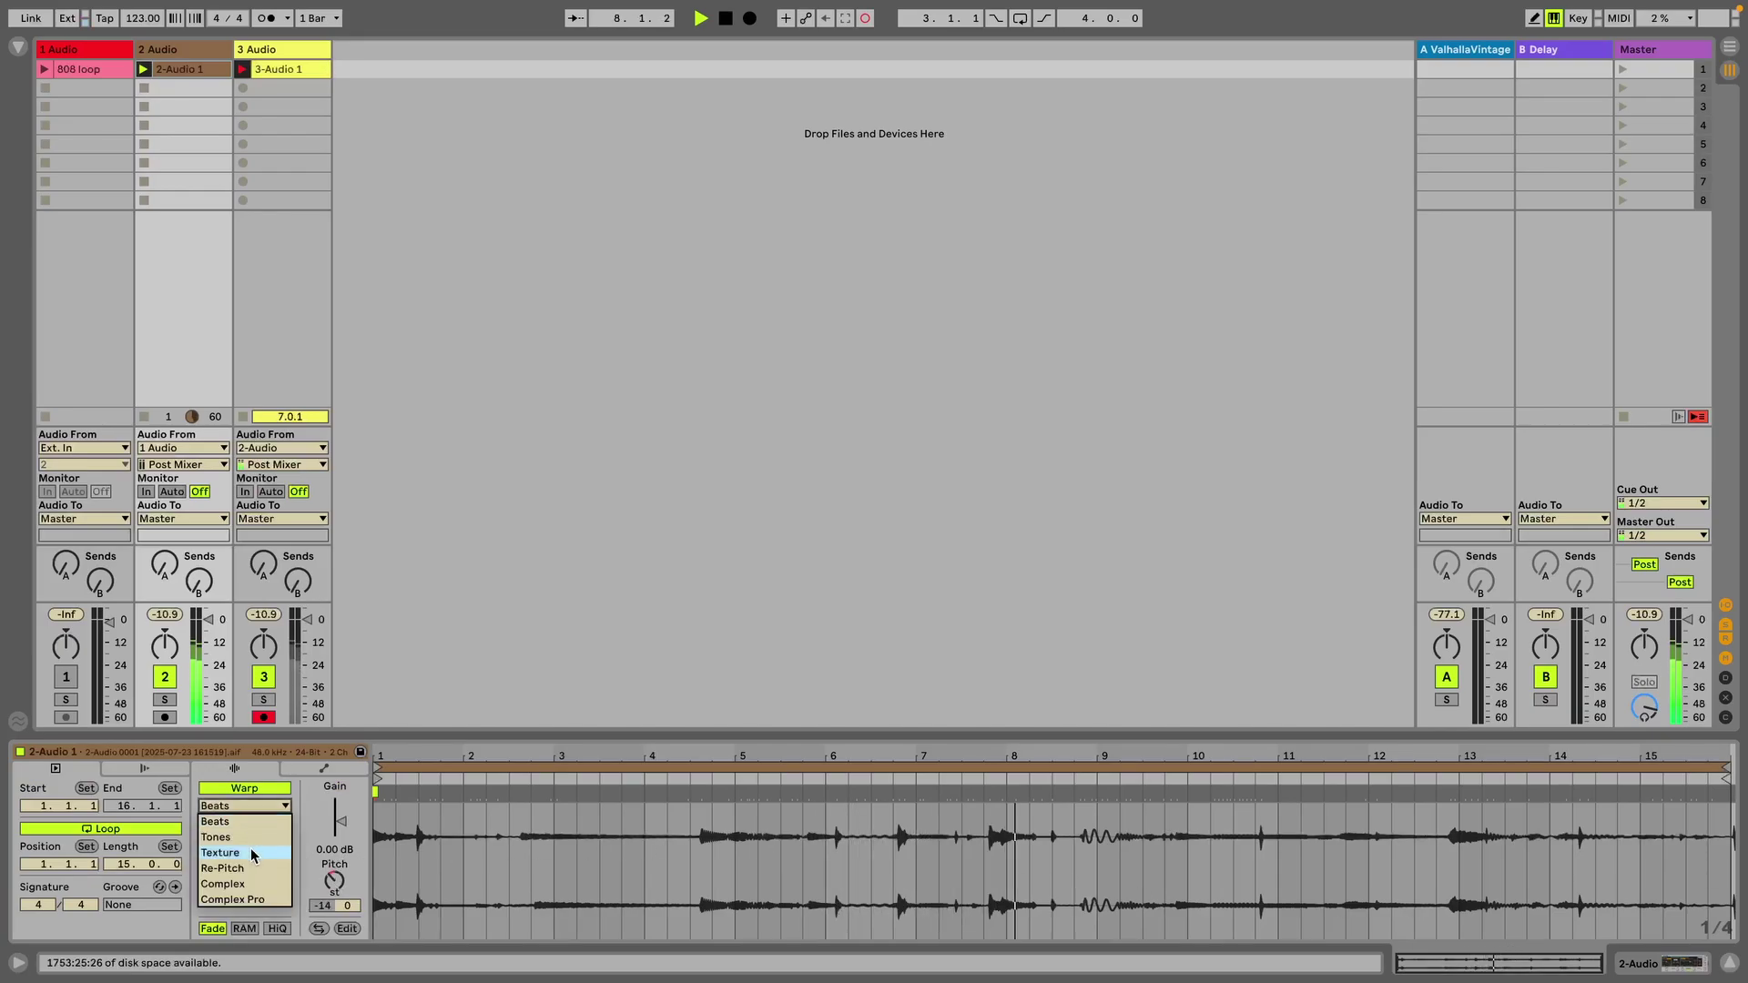
left_click(253, 853)
- Set track 2's Reverb to Decay 12.3 s and Size 6.45, enable Lo Cut, and shape the filters to about 848 Hz input and 3.71 kHz high
key("shift+Tab")
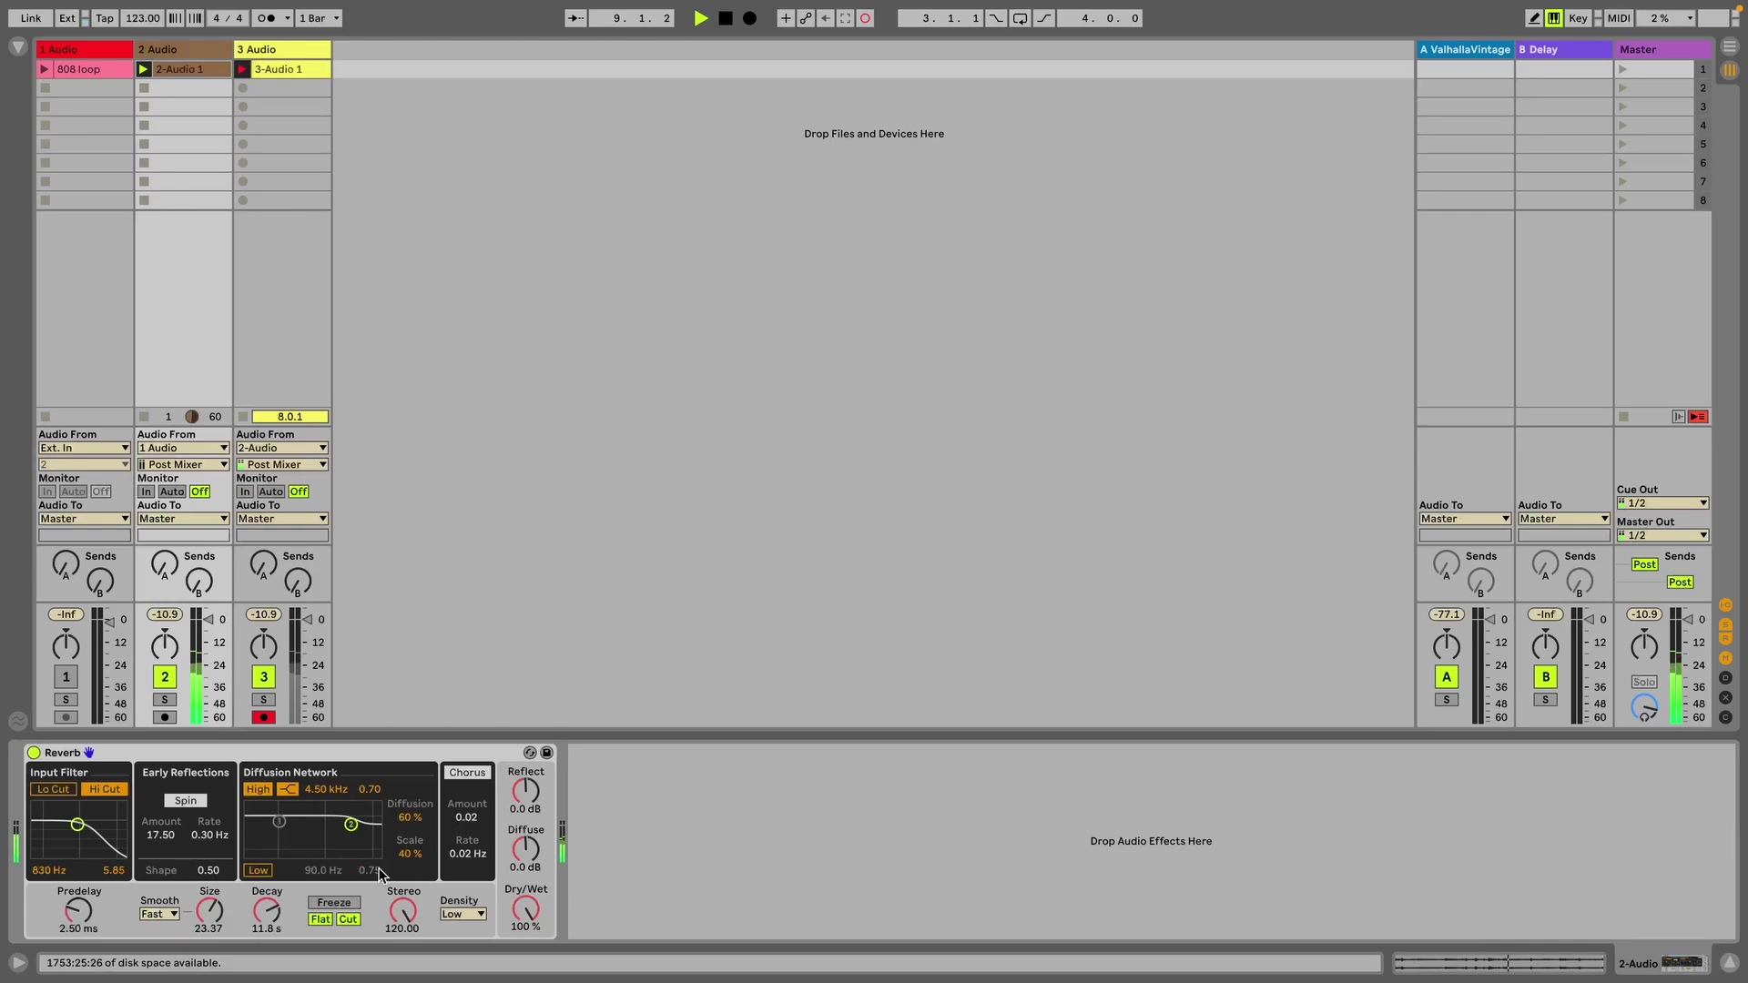
left_click_drag(267, 910, 267, 937)
left_click_drag(213, 925, 213, 956)
left_click(57, 790)
left_click_drag(78, 823, 78, 819)
left_click_drag(350, 824, 347, 851)
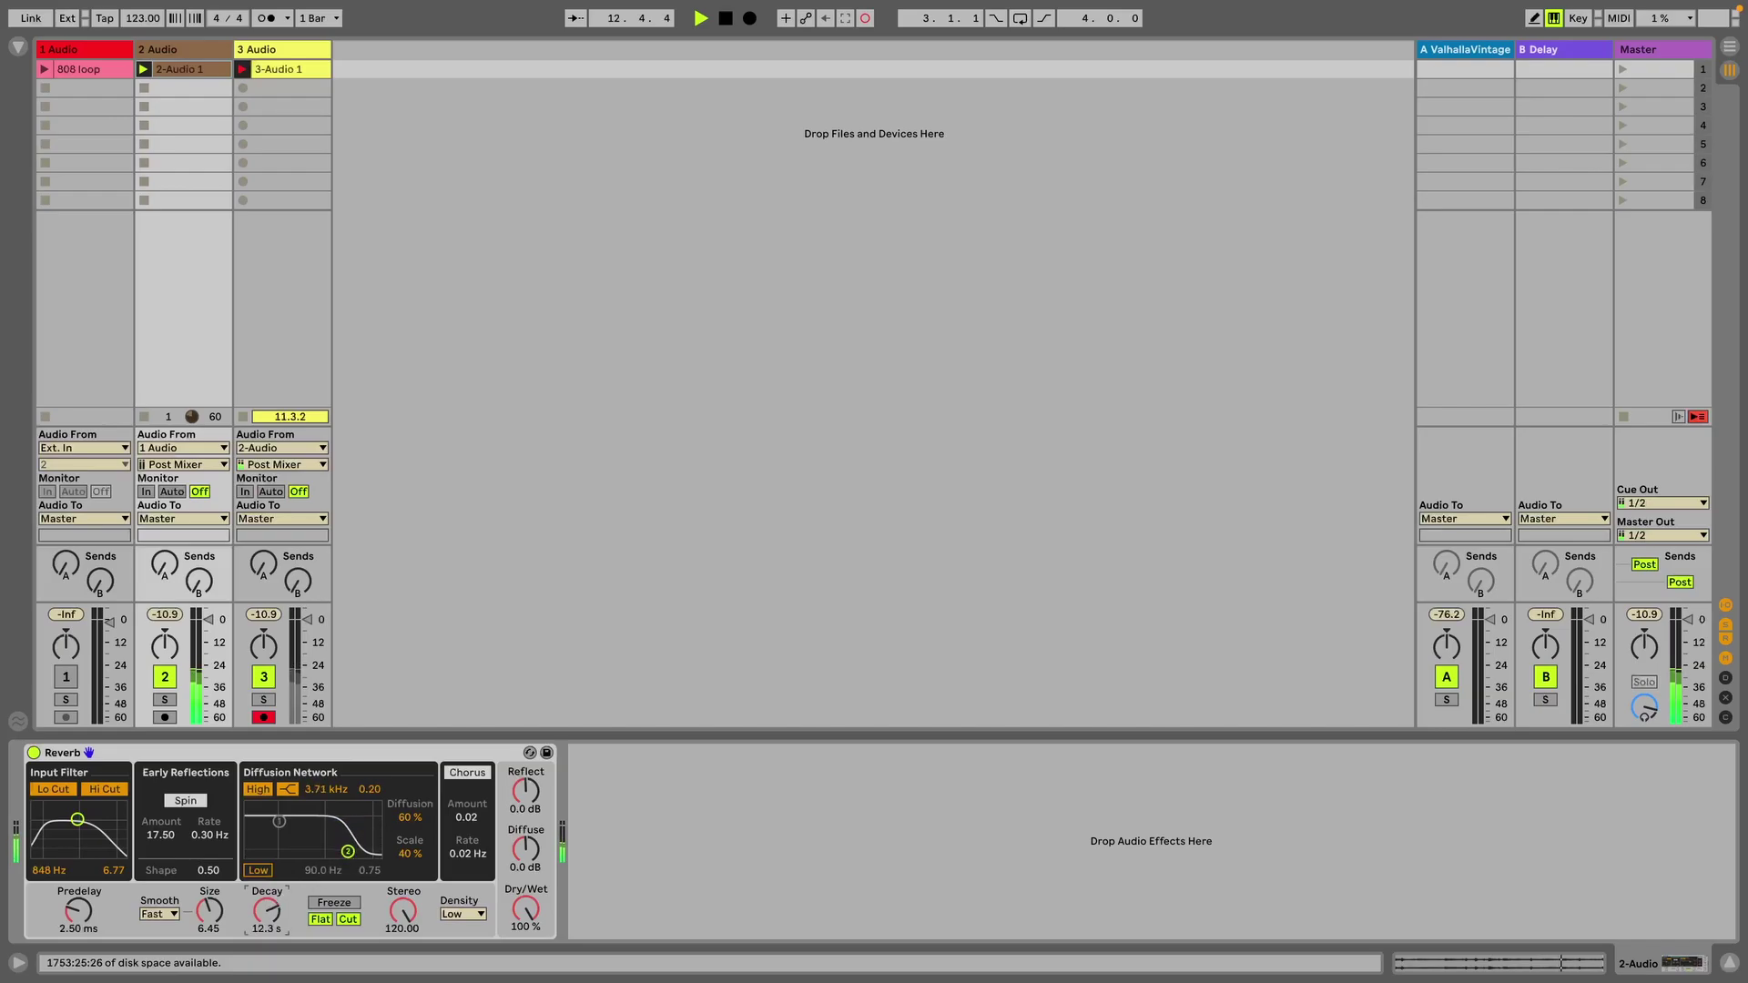
- Switch the Reverb's Freeze on and off while recording, set Decay to 14.7 s and Size to 23.37, and stop playback
left_click(330, 903)
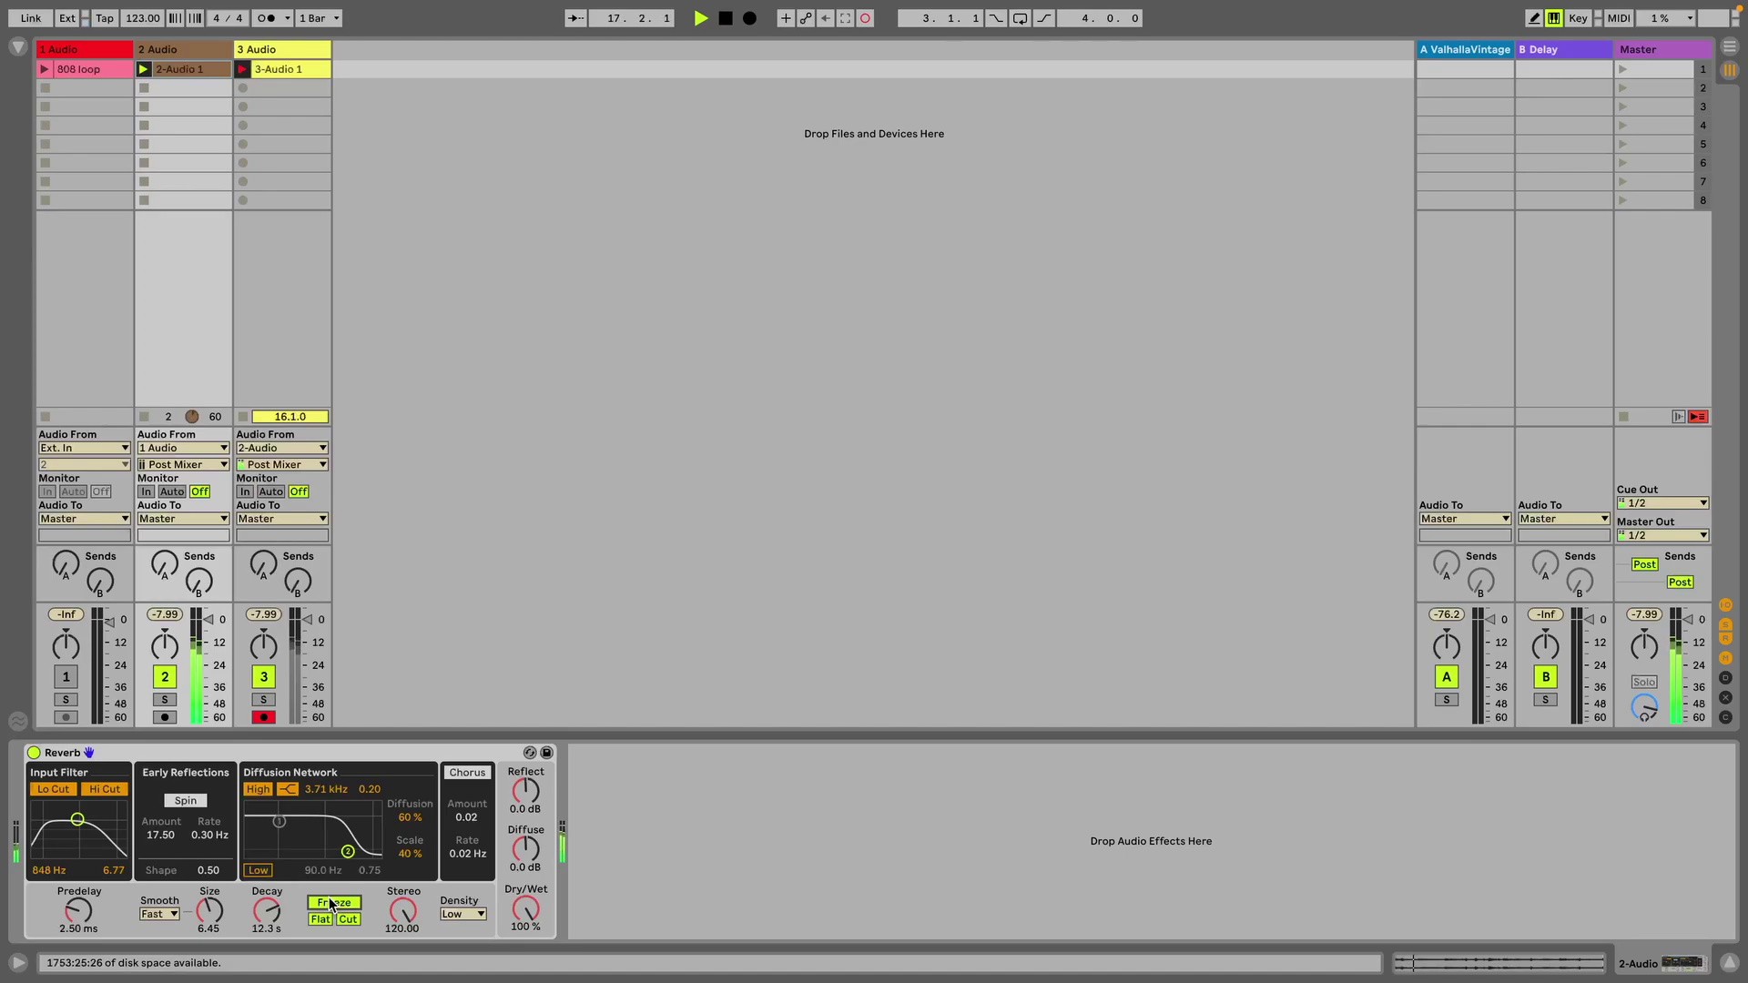
left_click(330, 903)
mouse_move(265, 909)
left_mouse_down()
mouse_move(266, 929)
mouse_move(266, 907)
left_mouse_up()
left_click_drag(211, 910, 211, 881)
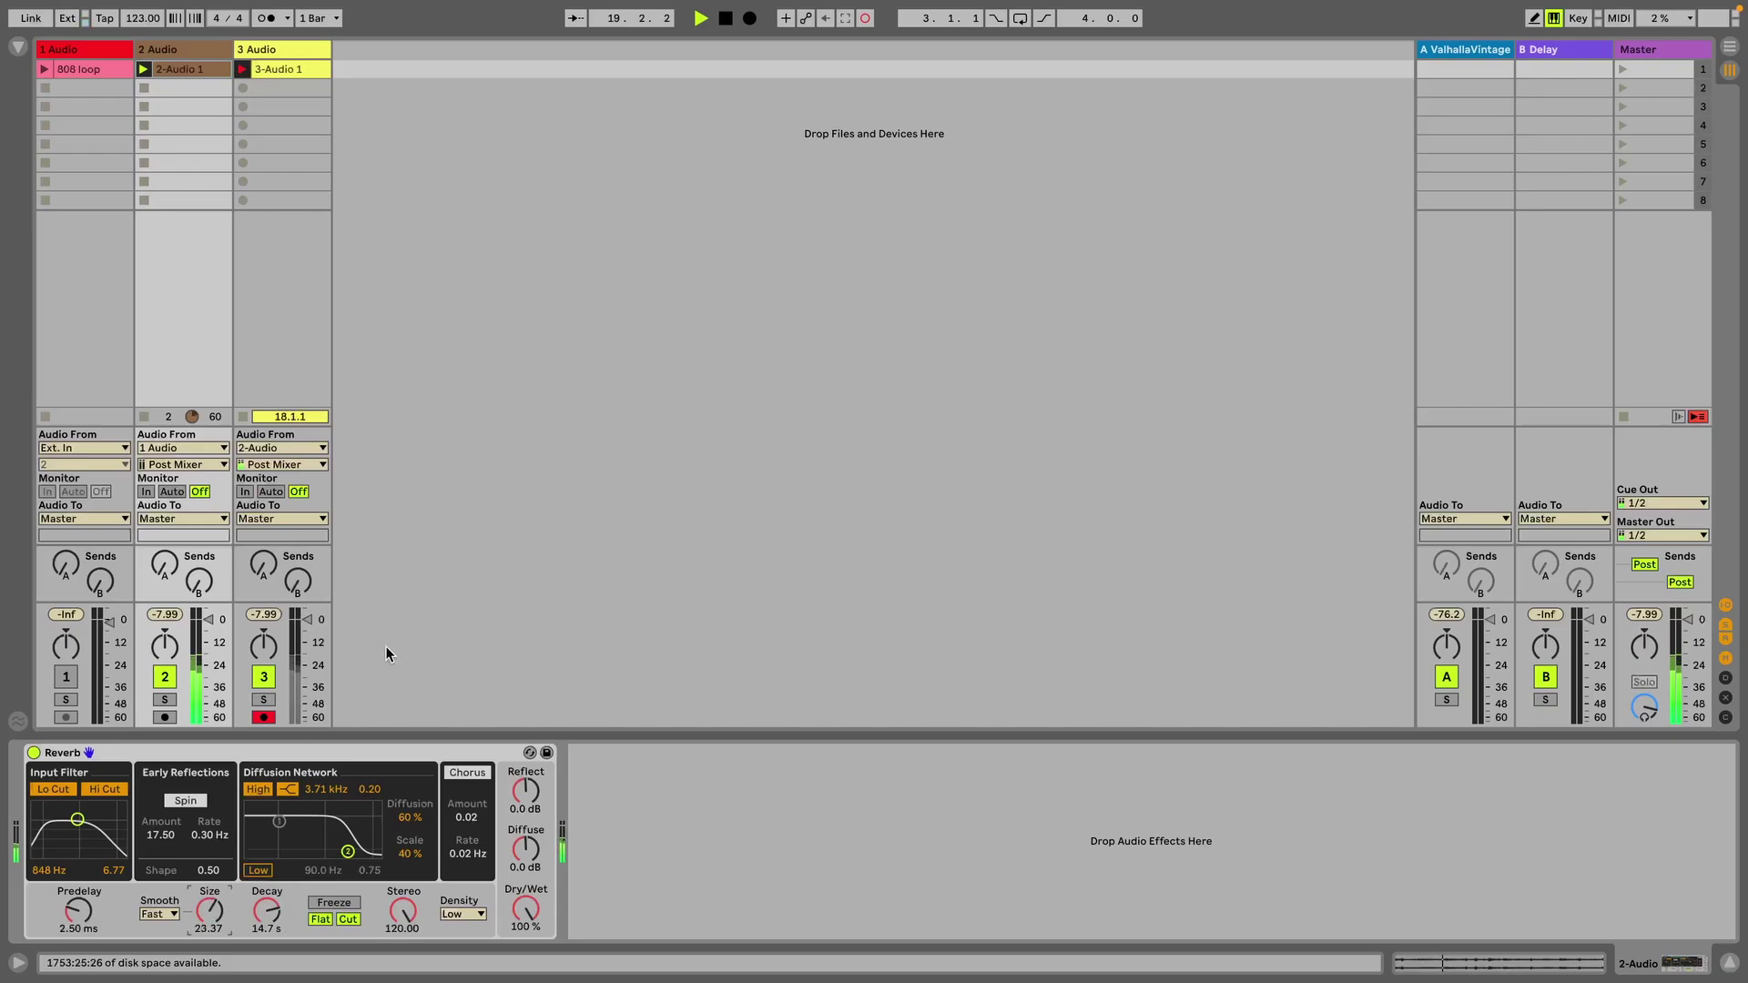
key("space")
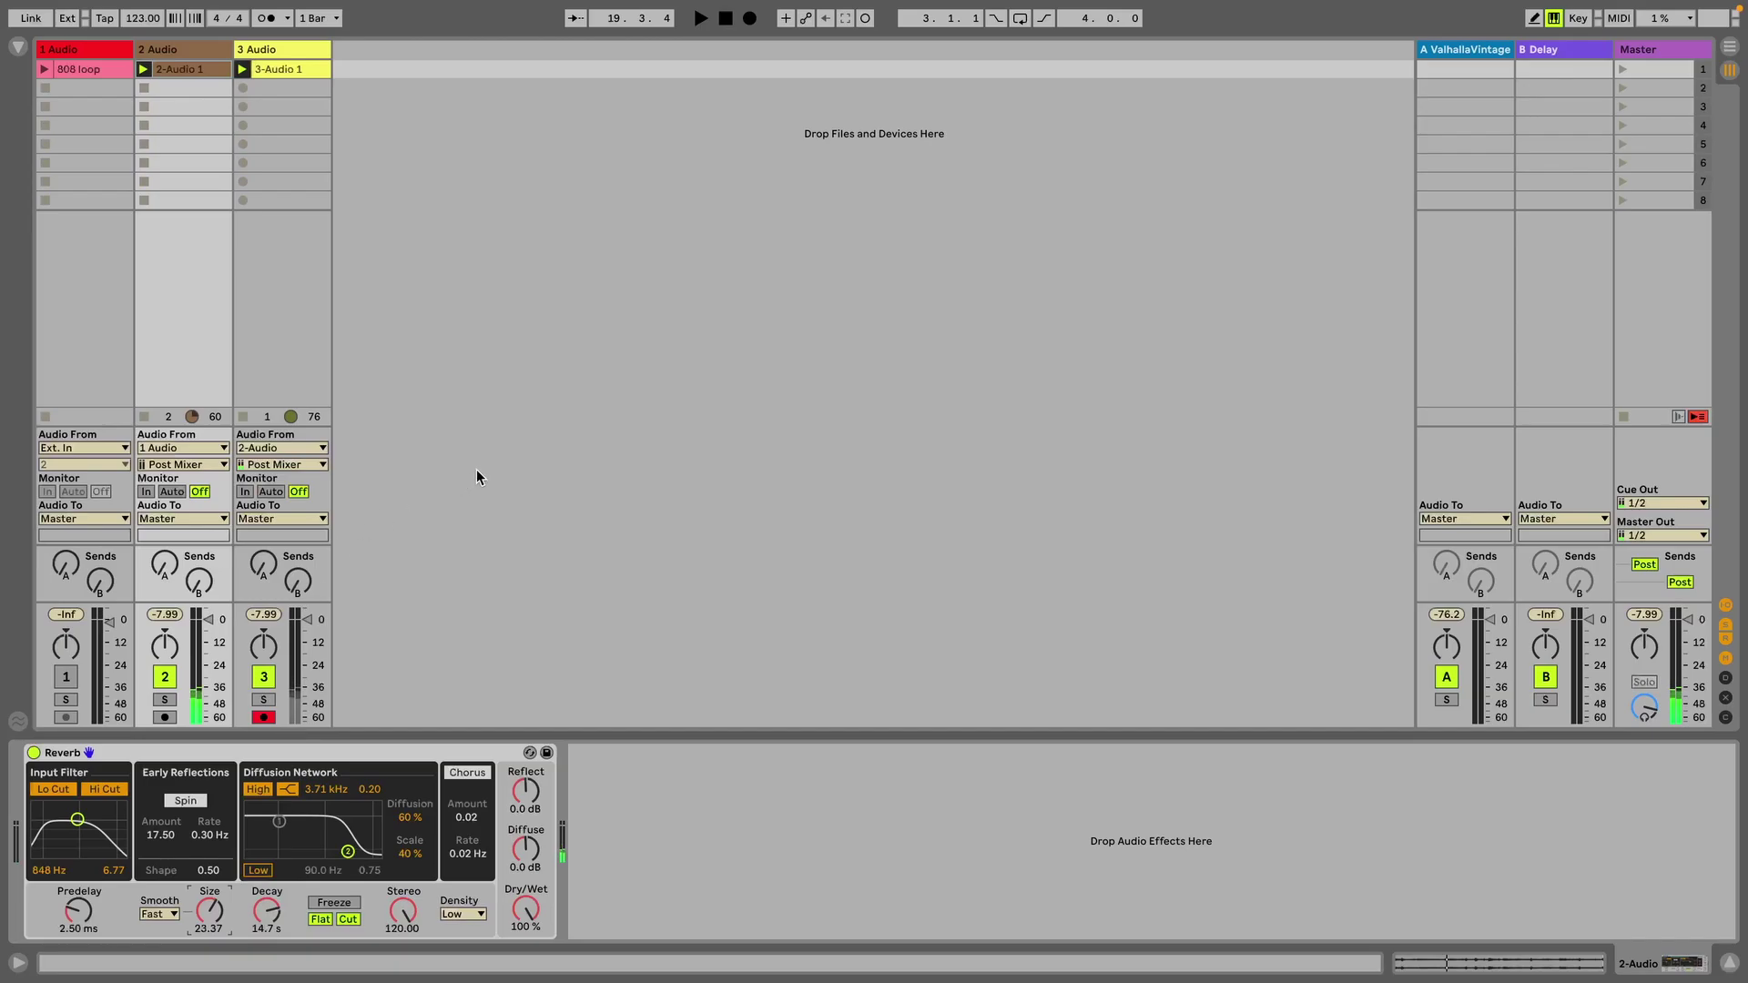
- Deactivate tracks 3 and 2 and reactivate track 1, which holds the 808 loop
left_click(304, 69)
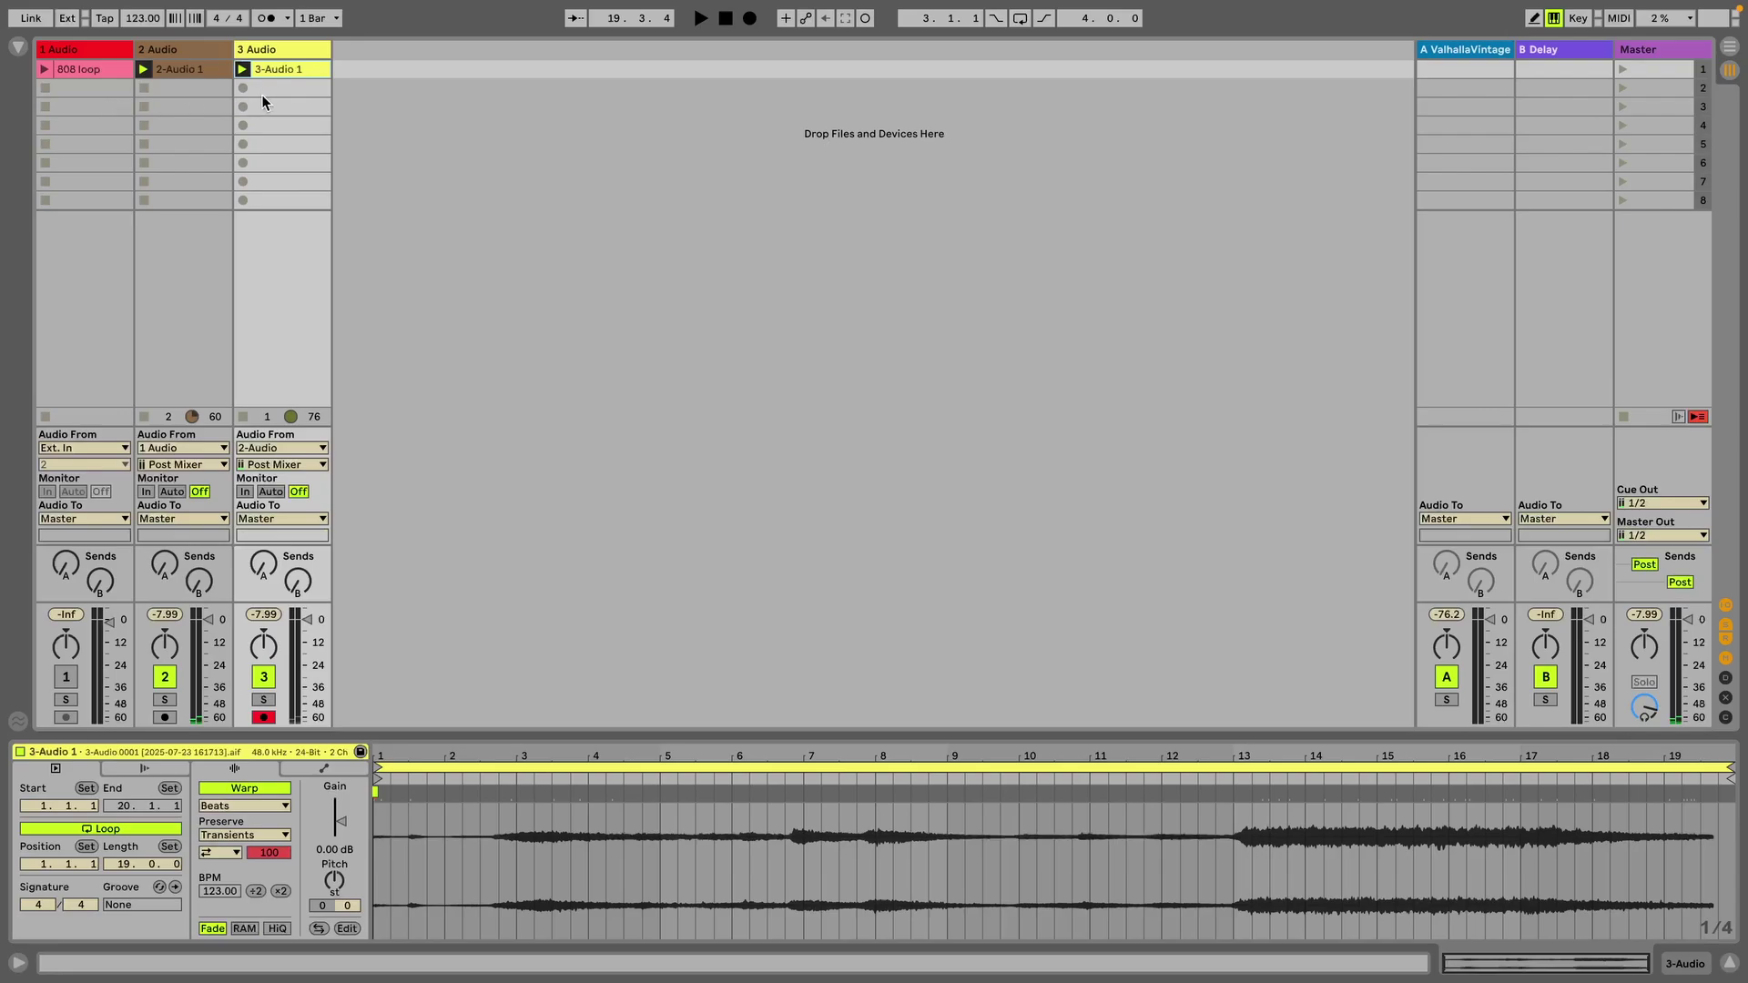
left_click(263, 677)
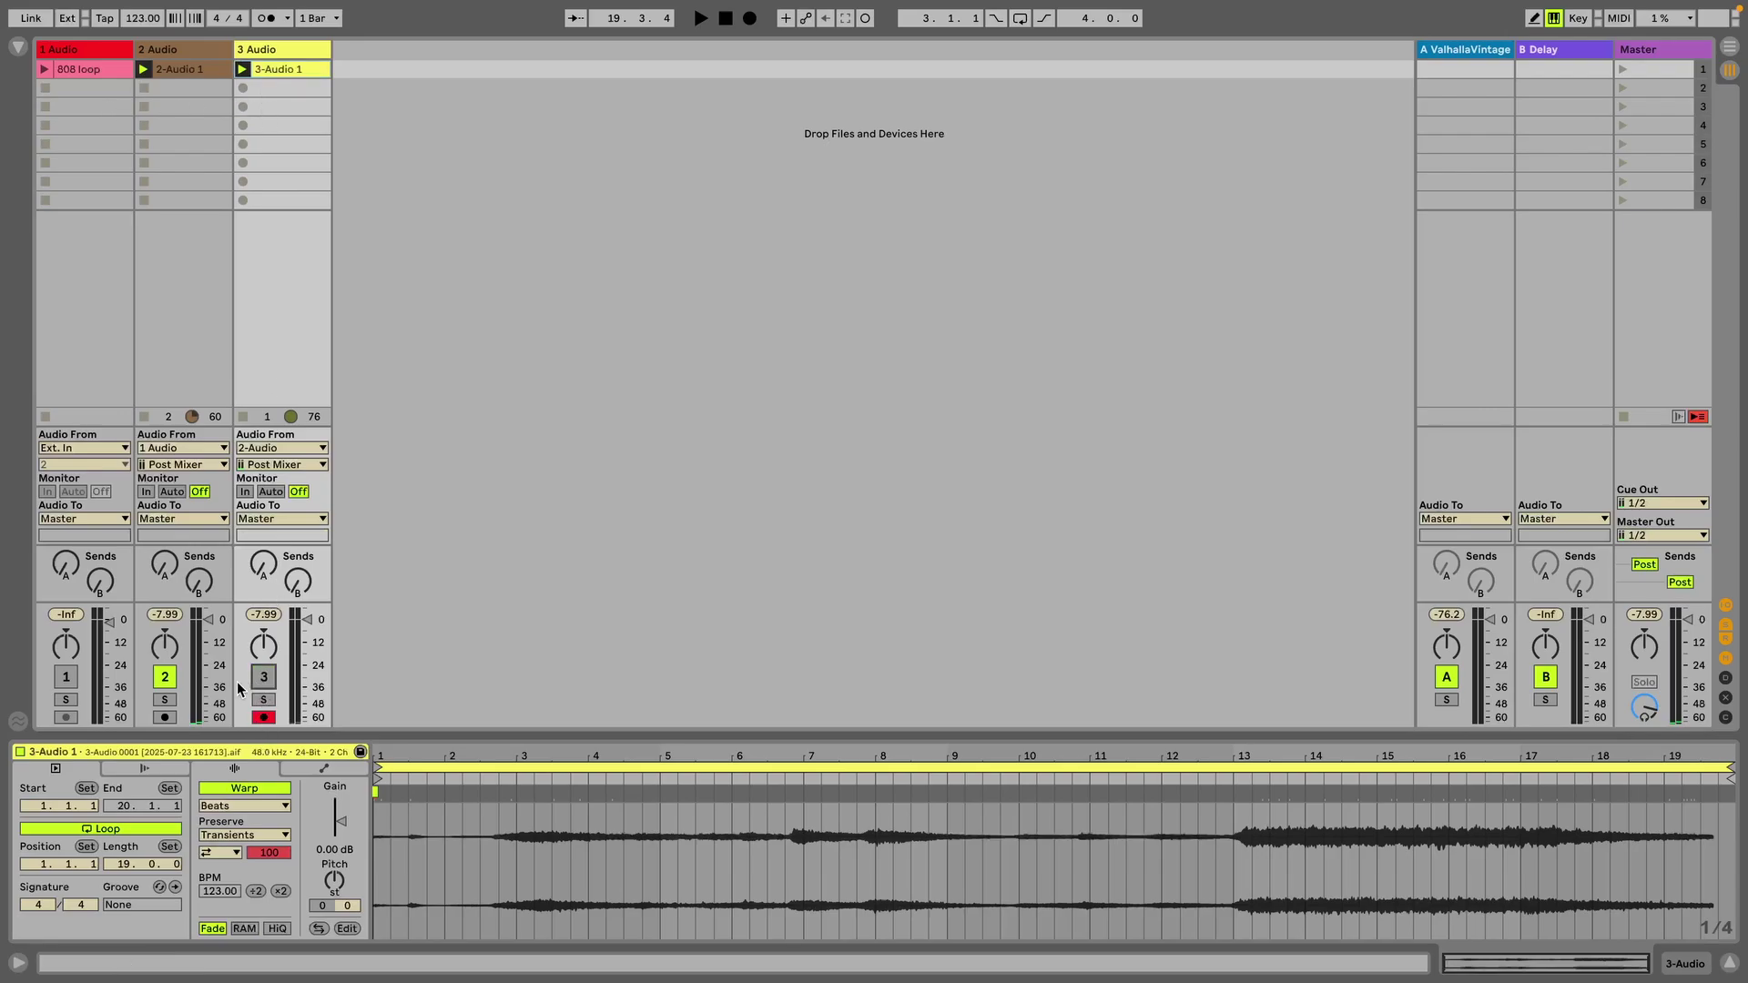
left_click(166, 679)
left_click(78, 67)
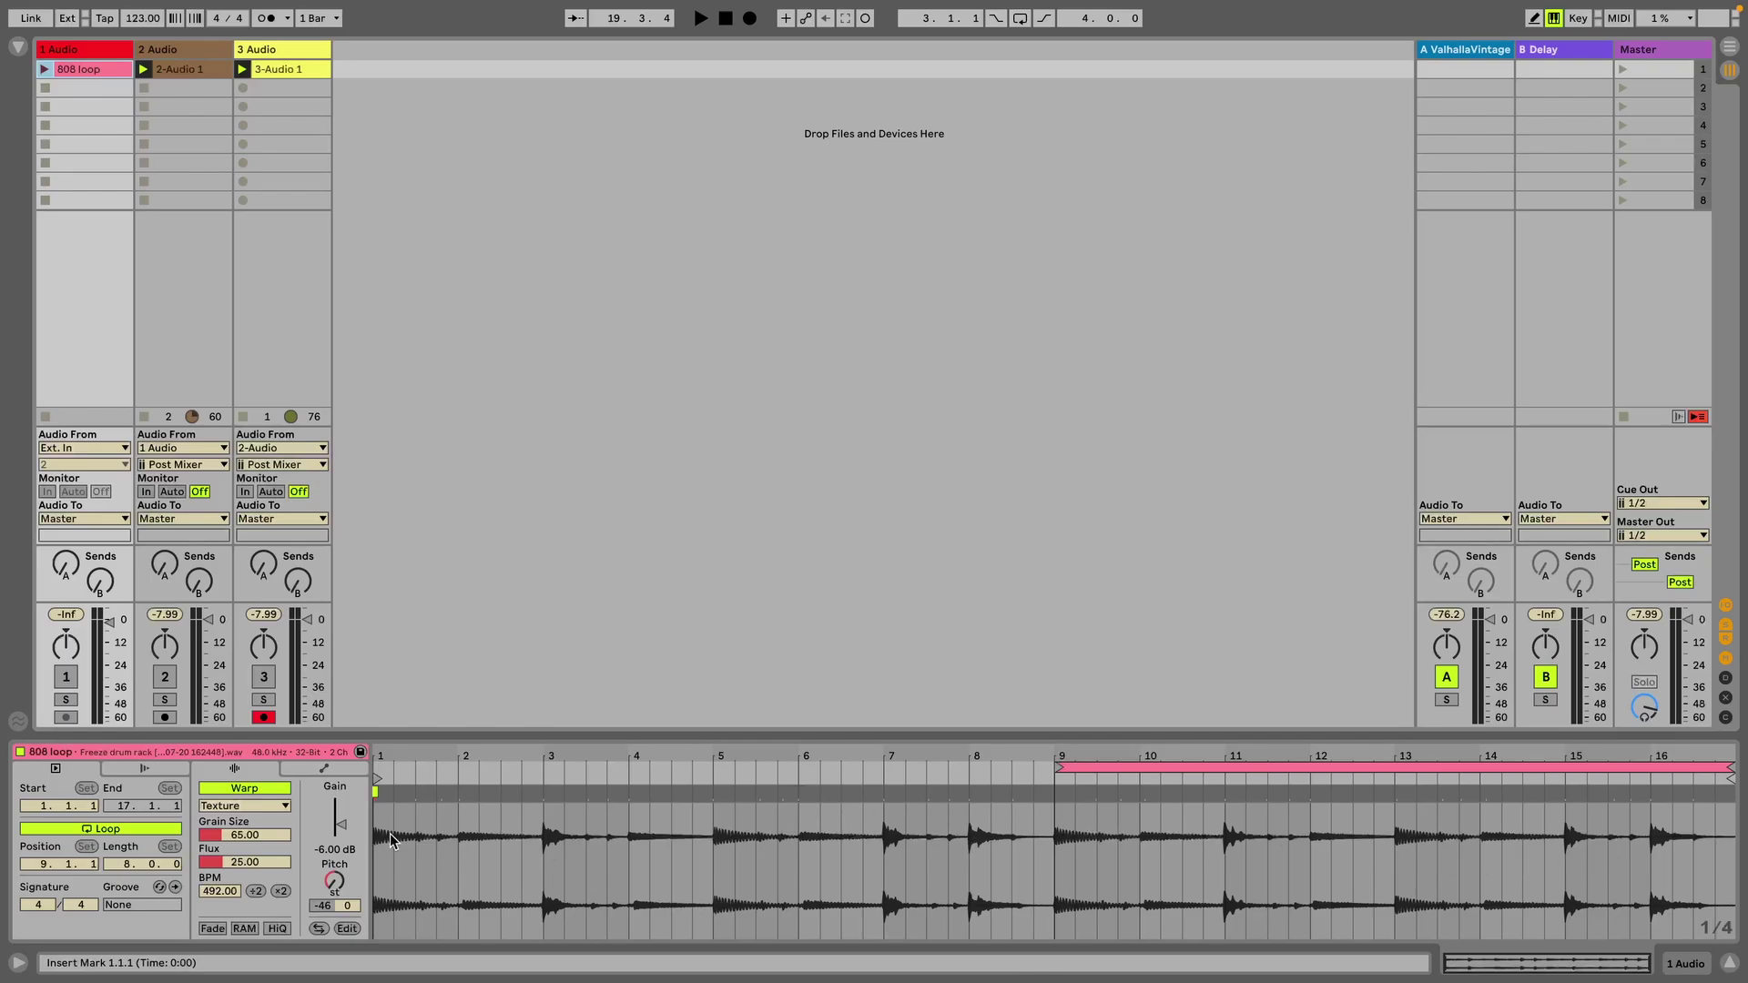
left_click(73, 679)
- Search the browser for eq and add EQ Eight to track 1
left_click(1686, 963)
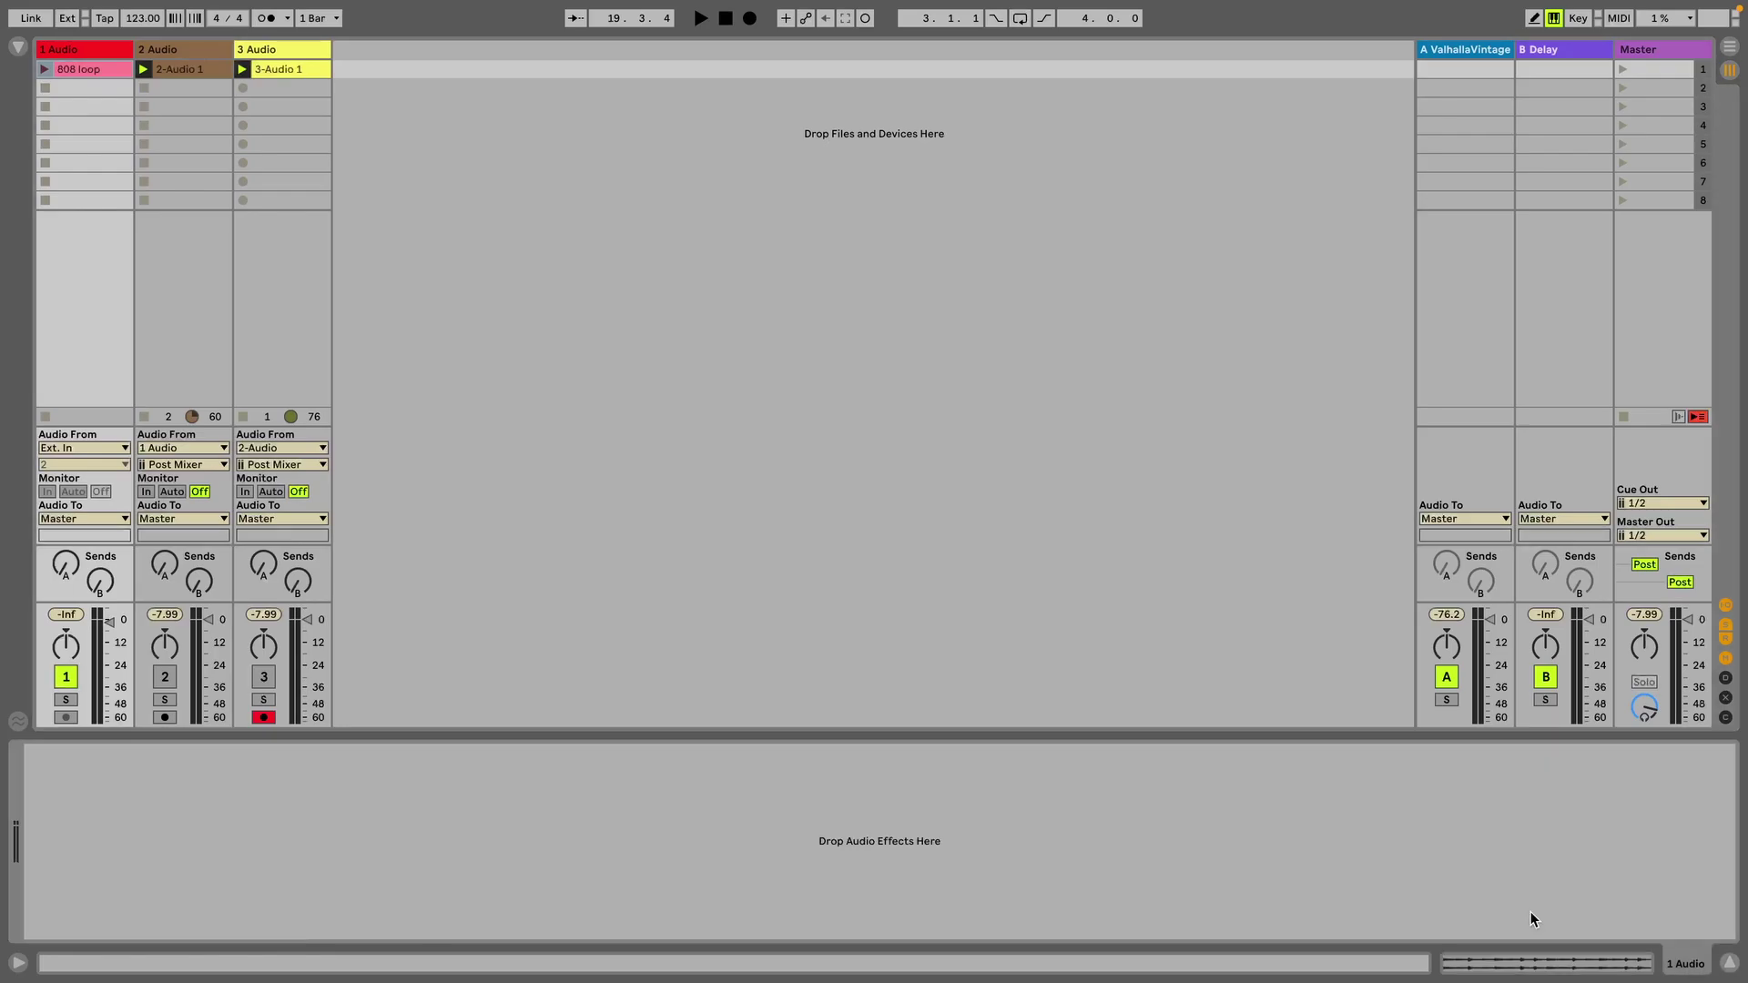
key("ctrl+f")
type("eq")
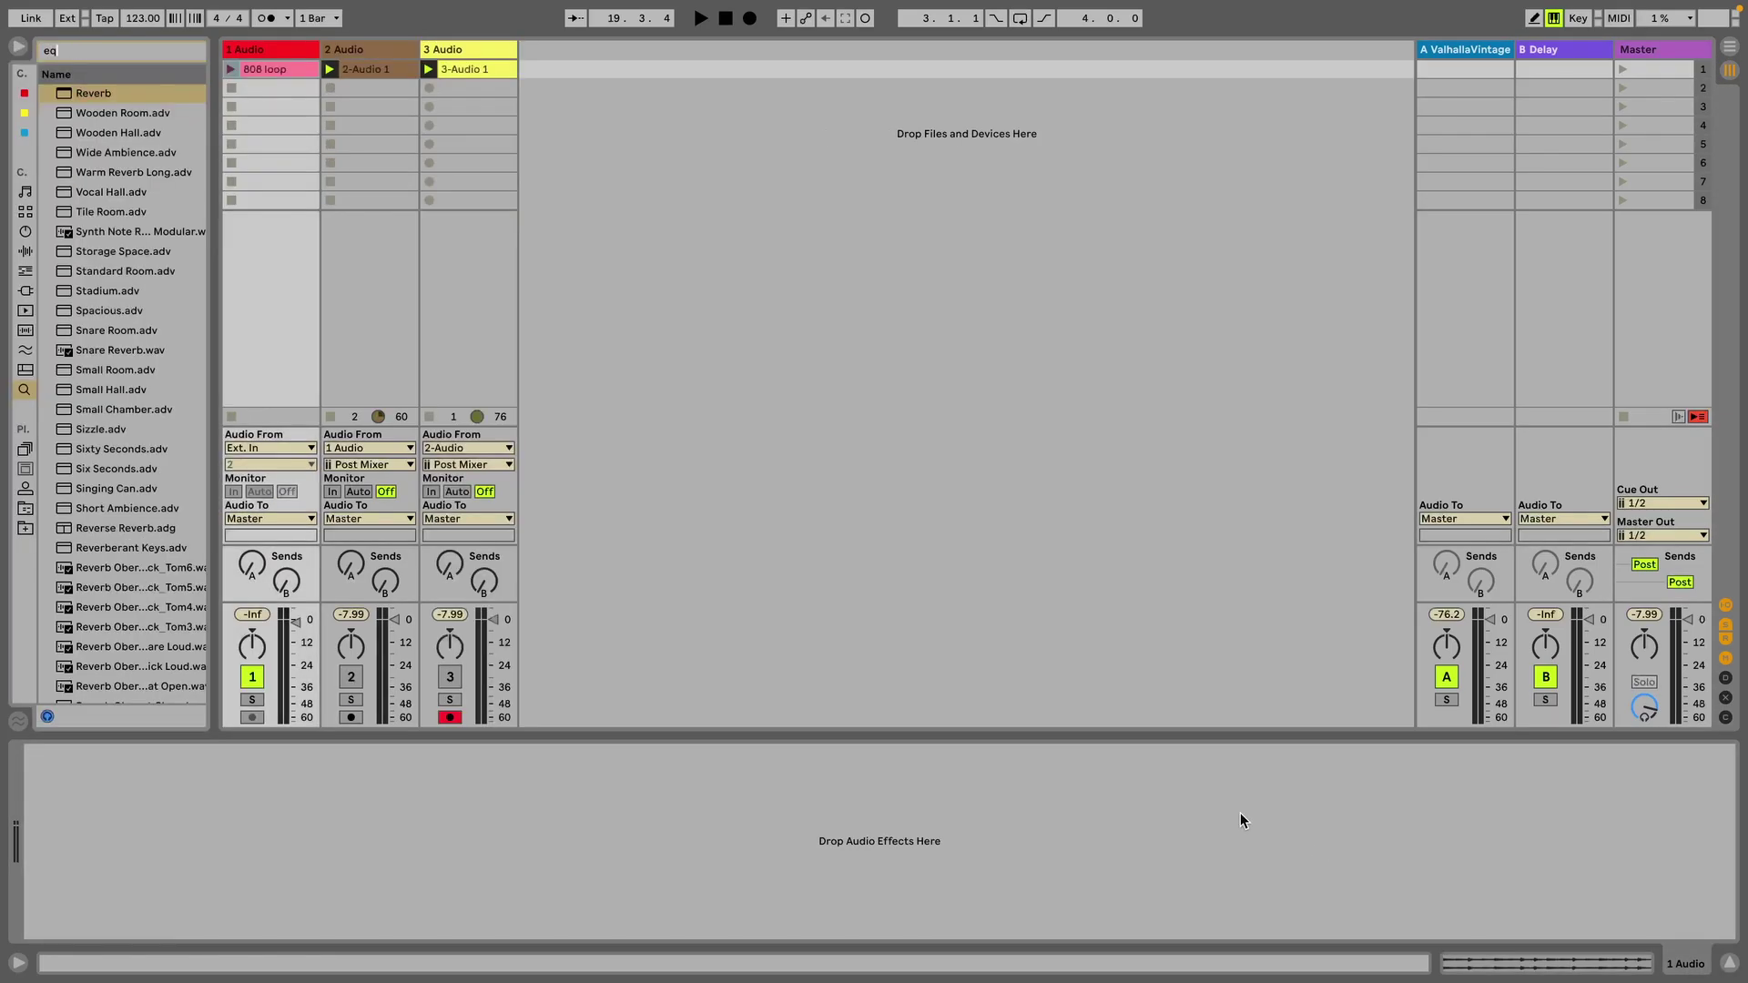
key("Down")
key("Down")
key("Return")
- Search the browser for delay and add the Delay effect after EQ Eight on track 1
key("ctrl+f")
type("delayt")
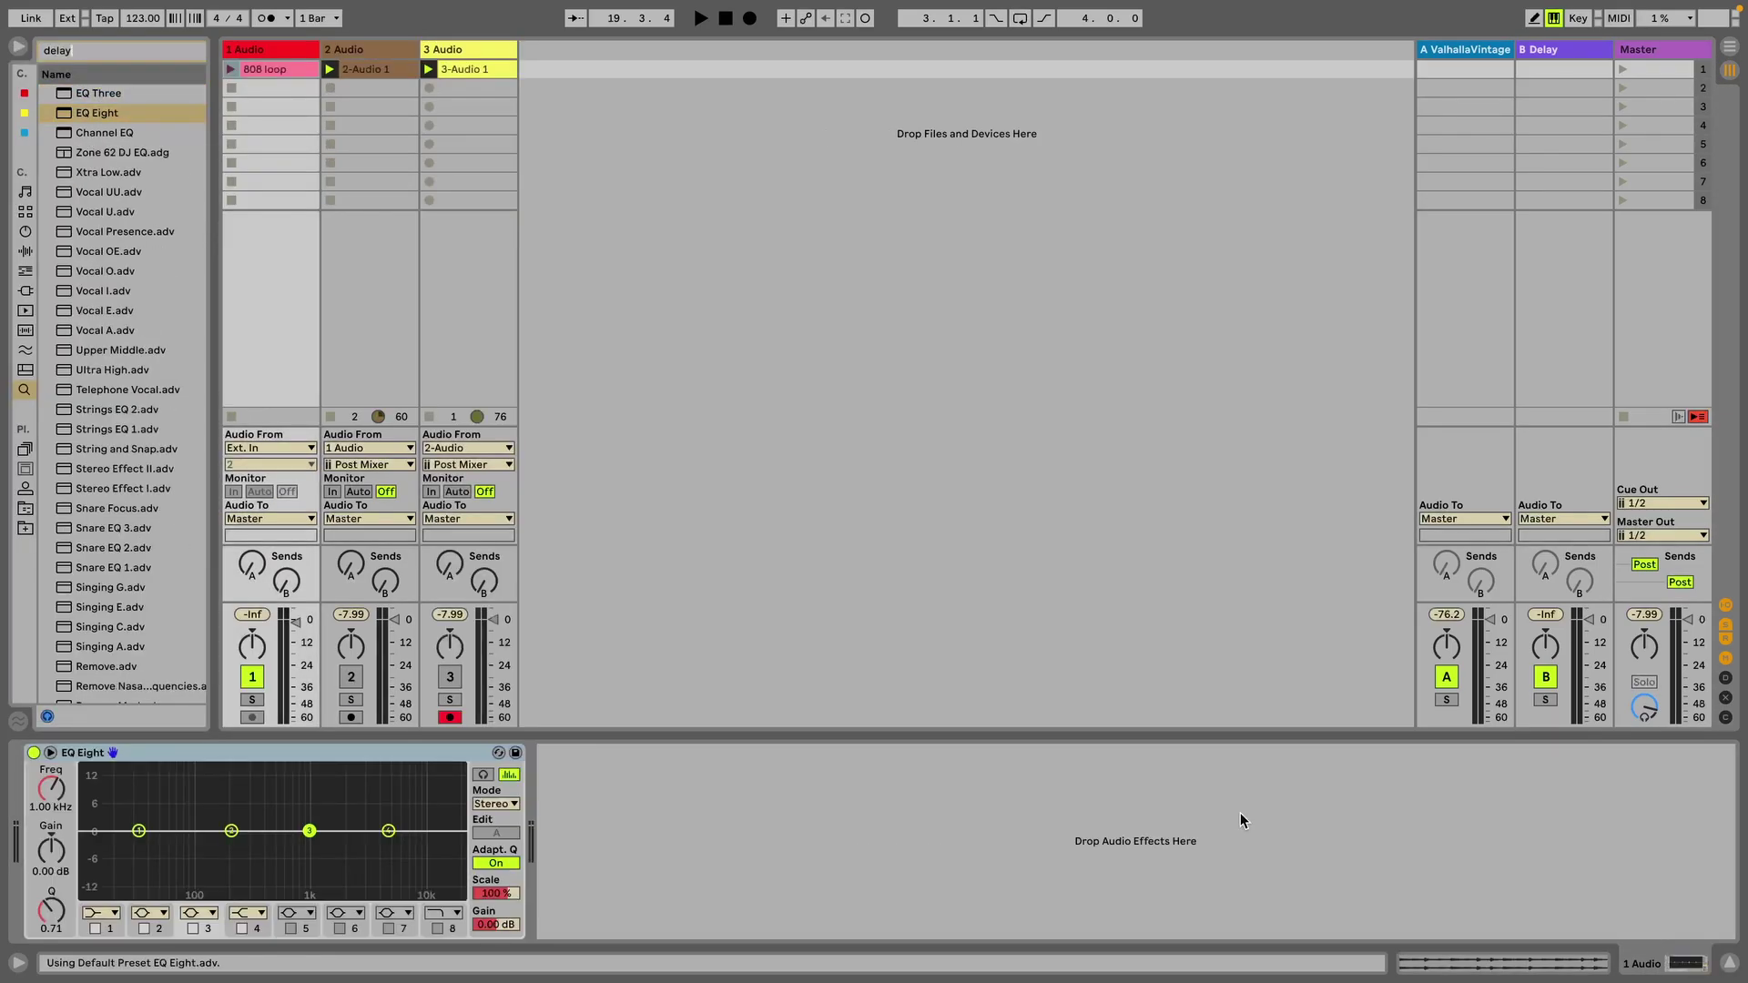
key("BackSpace")
key("Down")
key("Down")
key("Down")
key("Return")
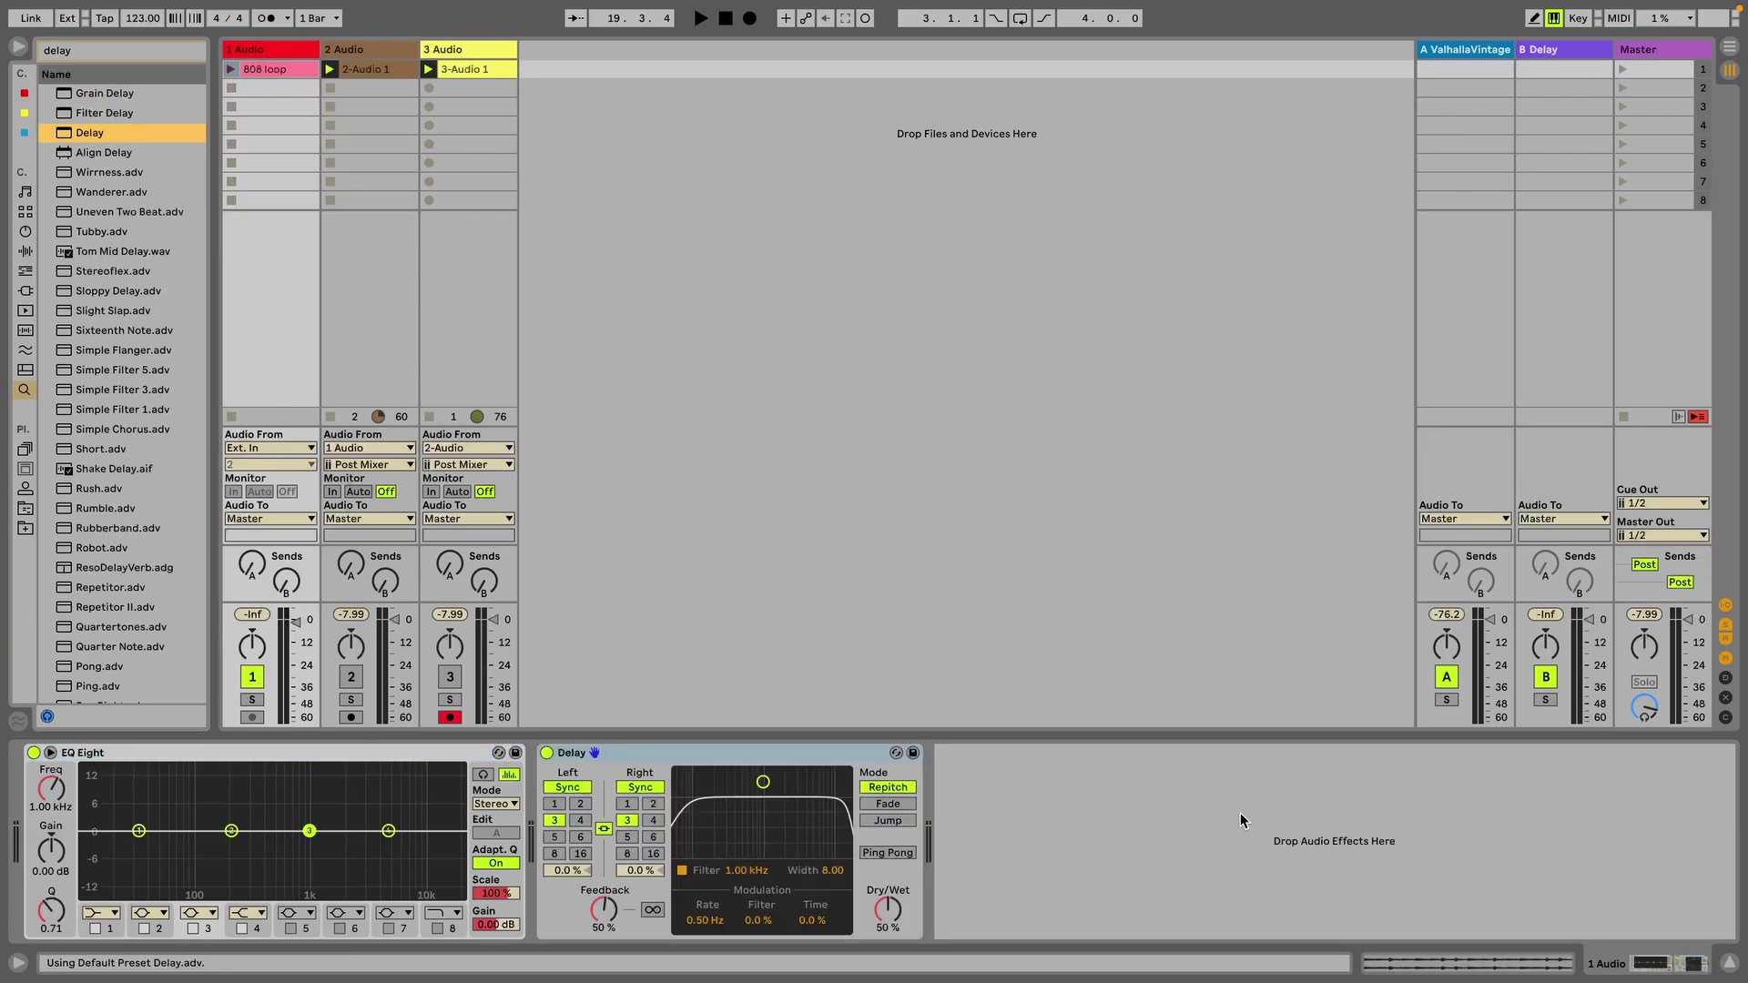
- Search the browser for satur and add Saturator to the end of track 1's effect chain
key("ctrl+f")
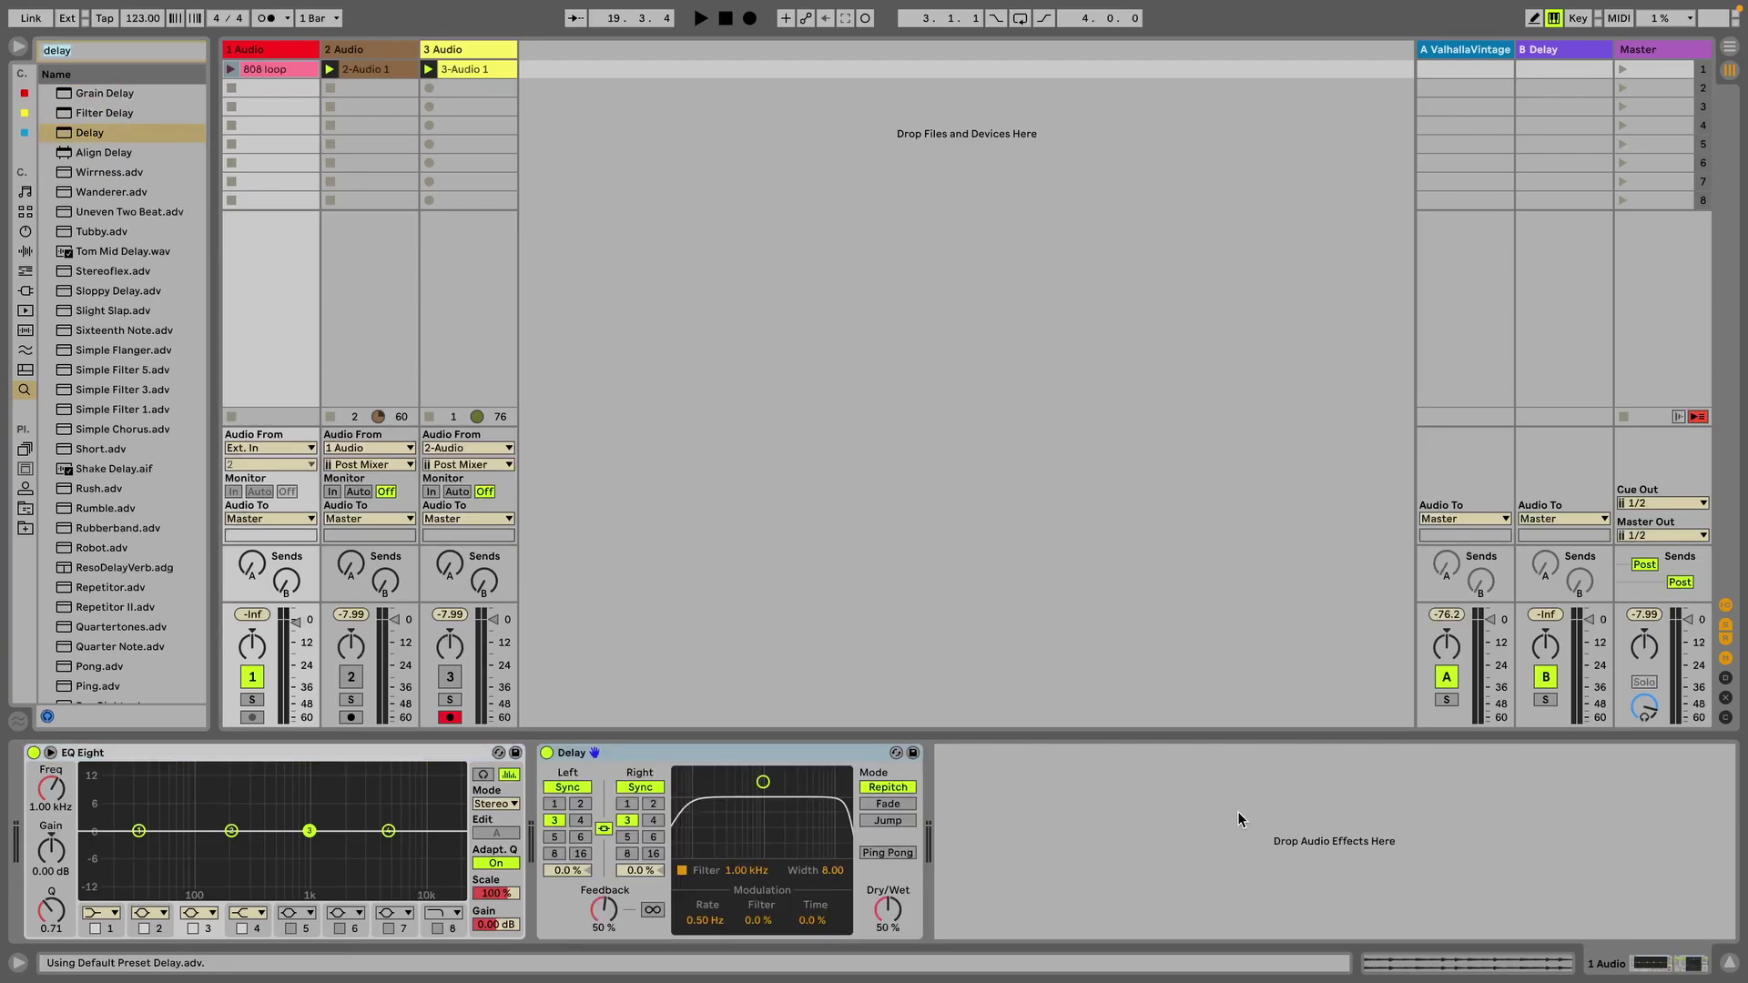
type("satur")
key("Down")
key("Return")
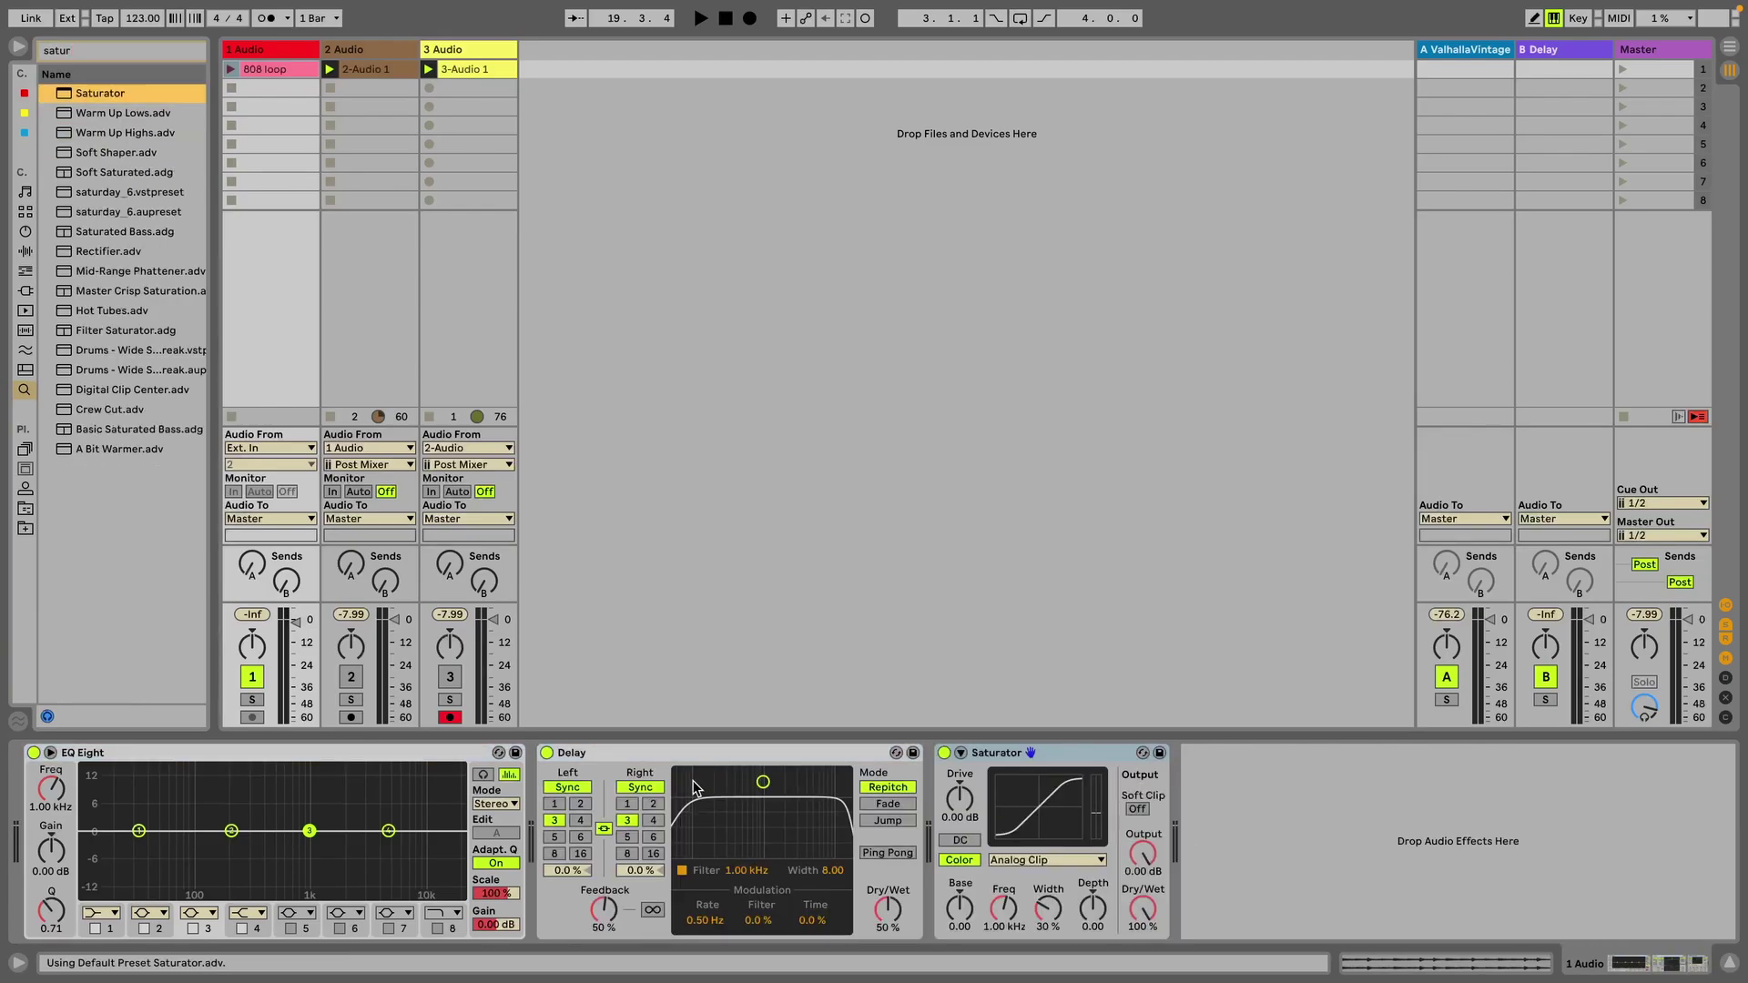
- Arm track 2 and start recording into its second clip slot
left_click(264, 73)
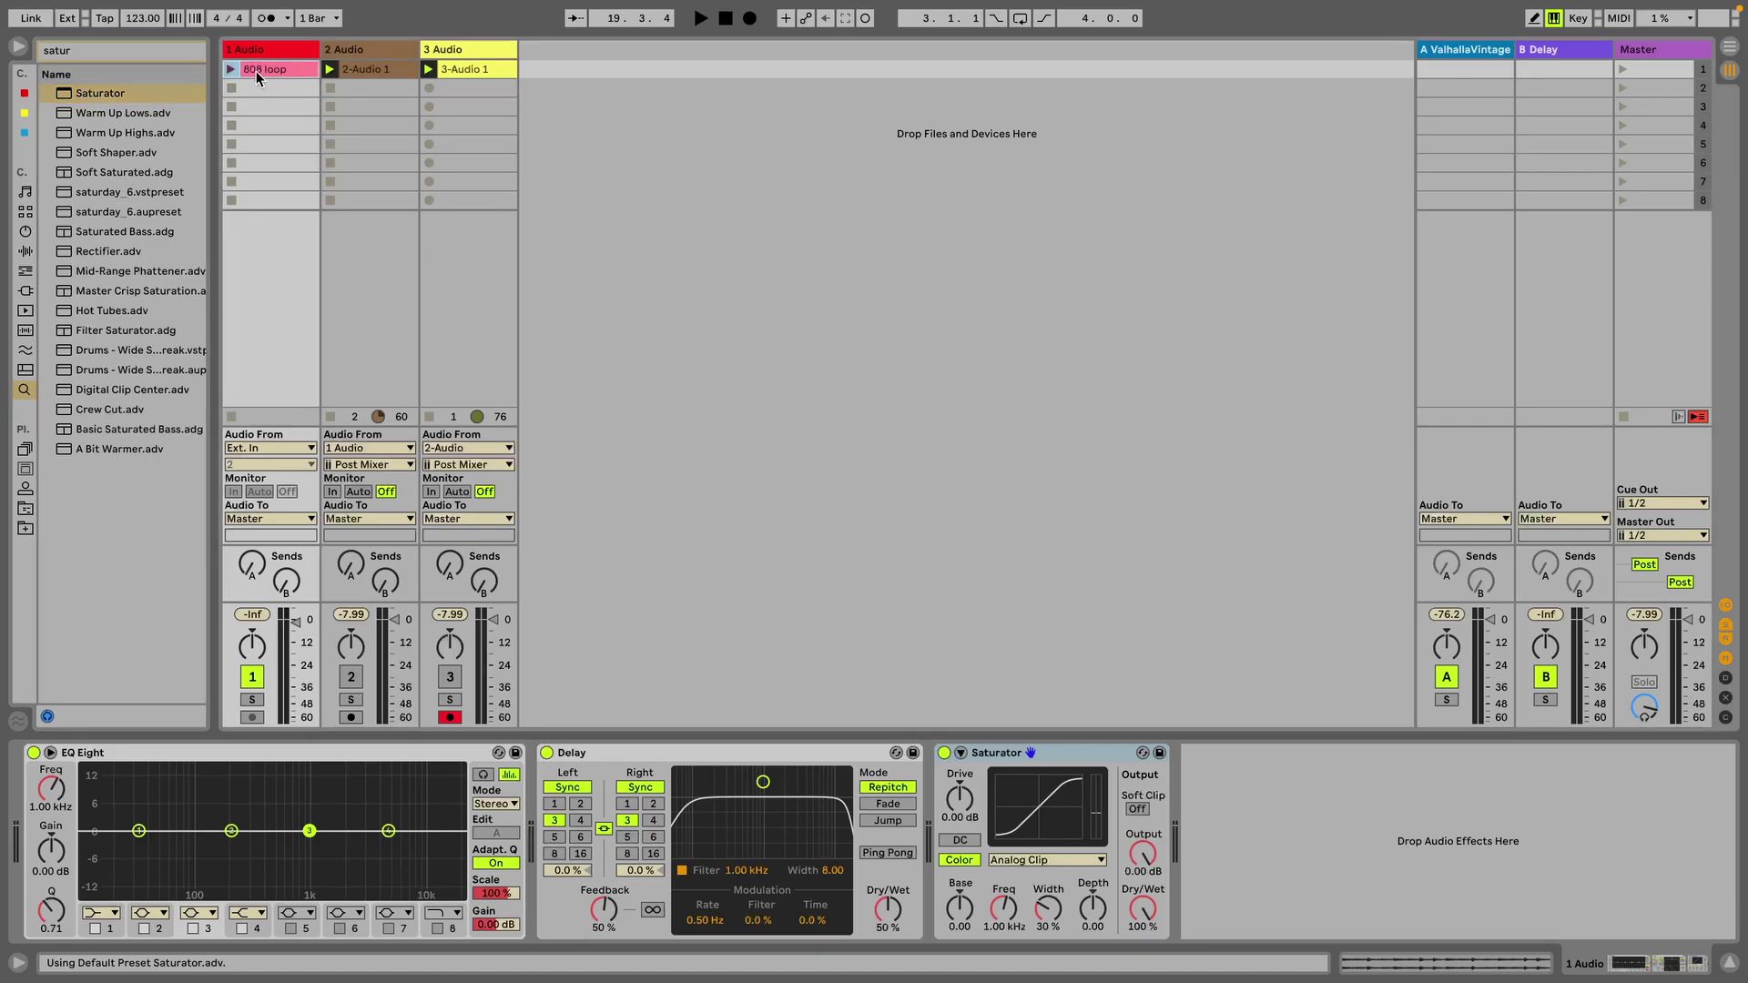
left_click(351, 718)
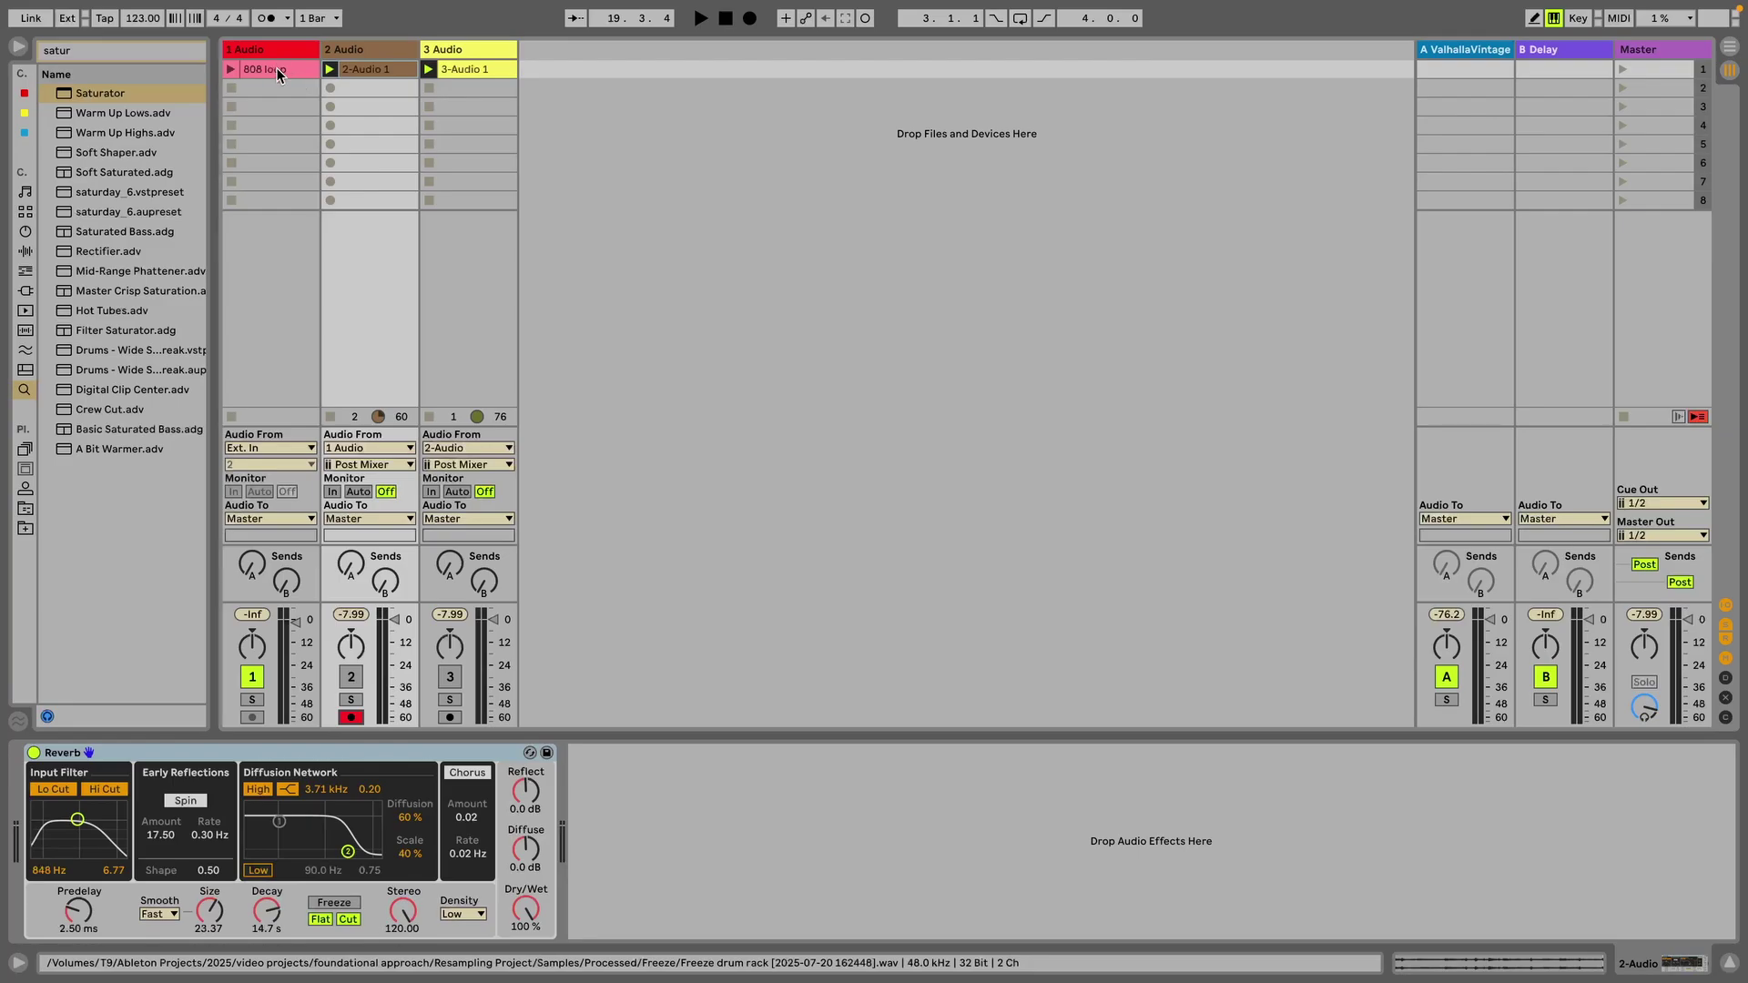
left_click(330, 88)
- Launch the 808 loop while recording, transpose it to +48 st and change its warp mode to Beats
left_click(288, 64)
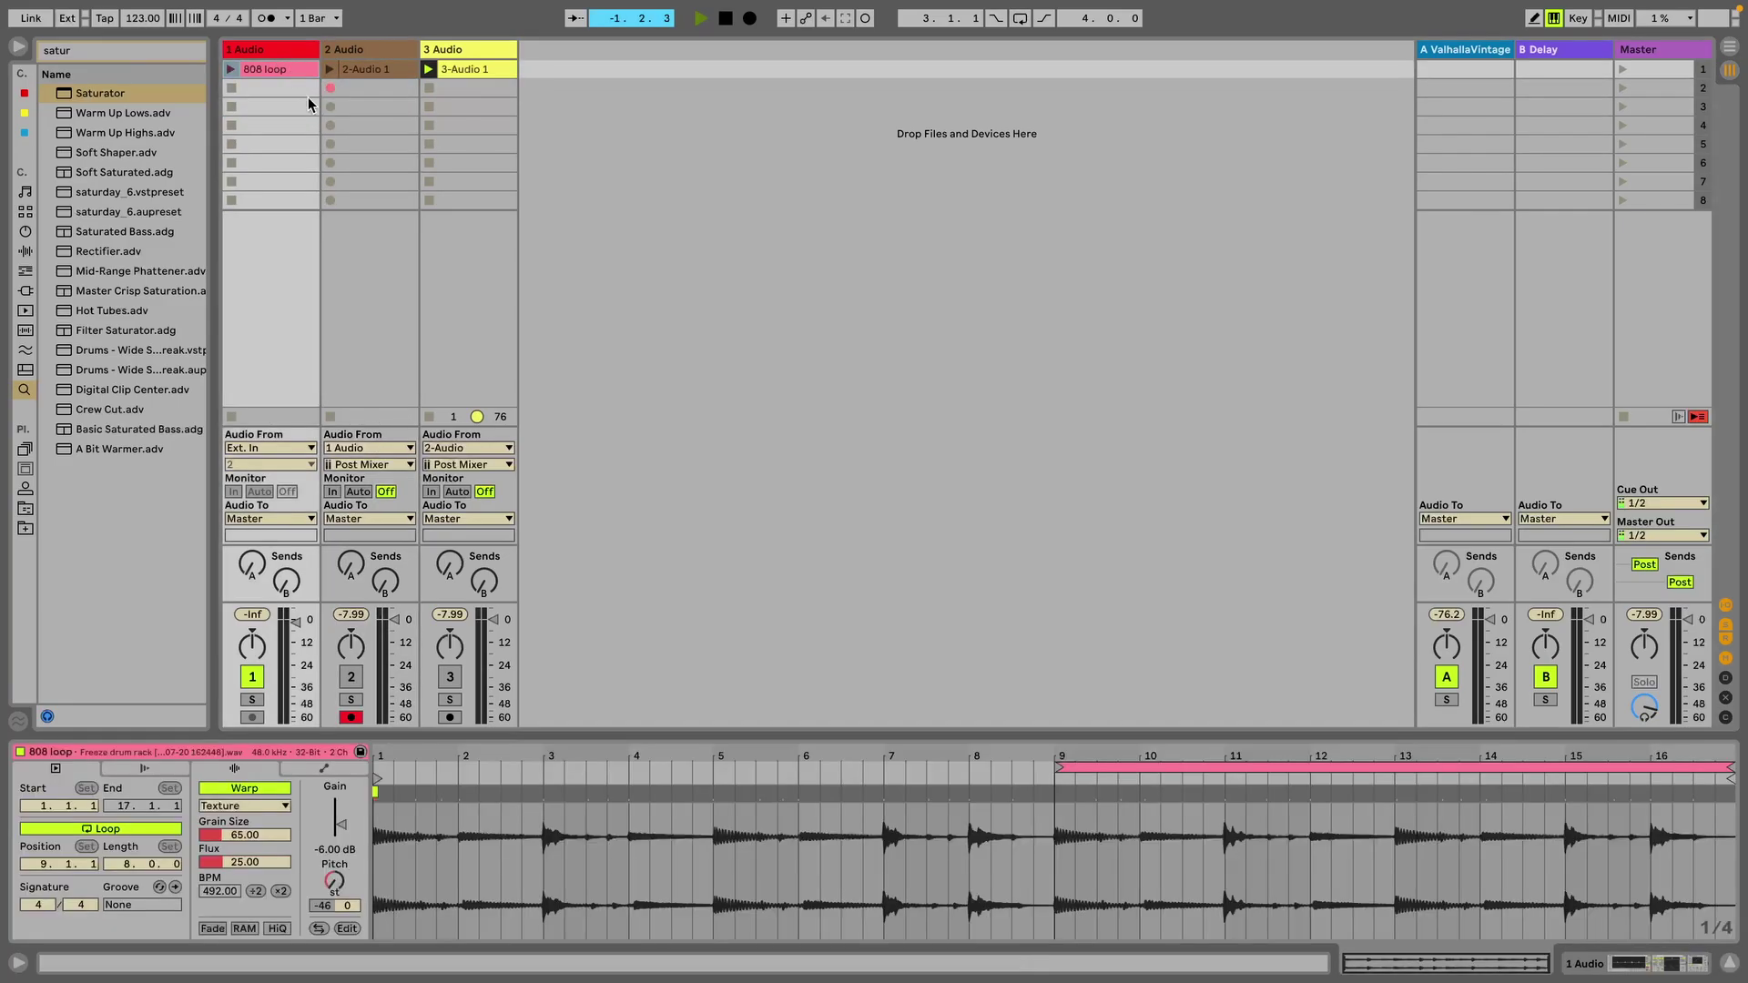
left_click_drag(334, 882, 334, 824)
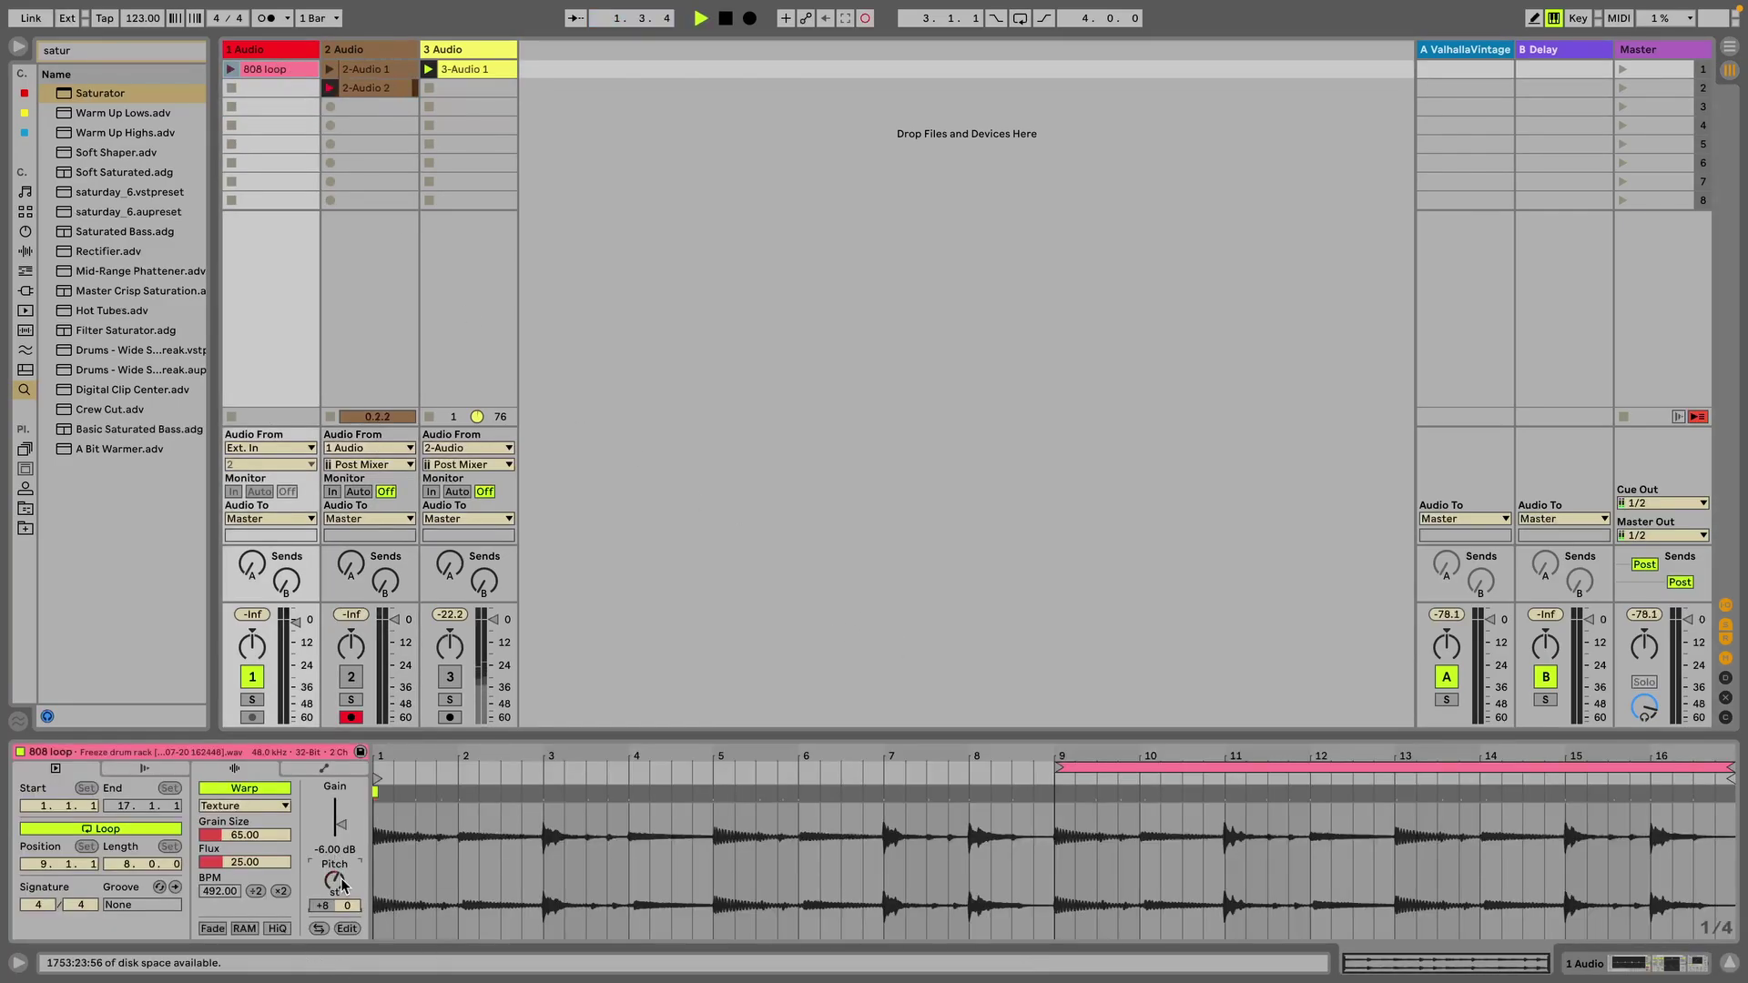
left_click(232, 72)
left_click_drag(334, 881, 334, 833)
left_click(263, 807)
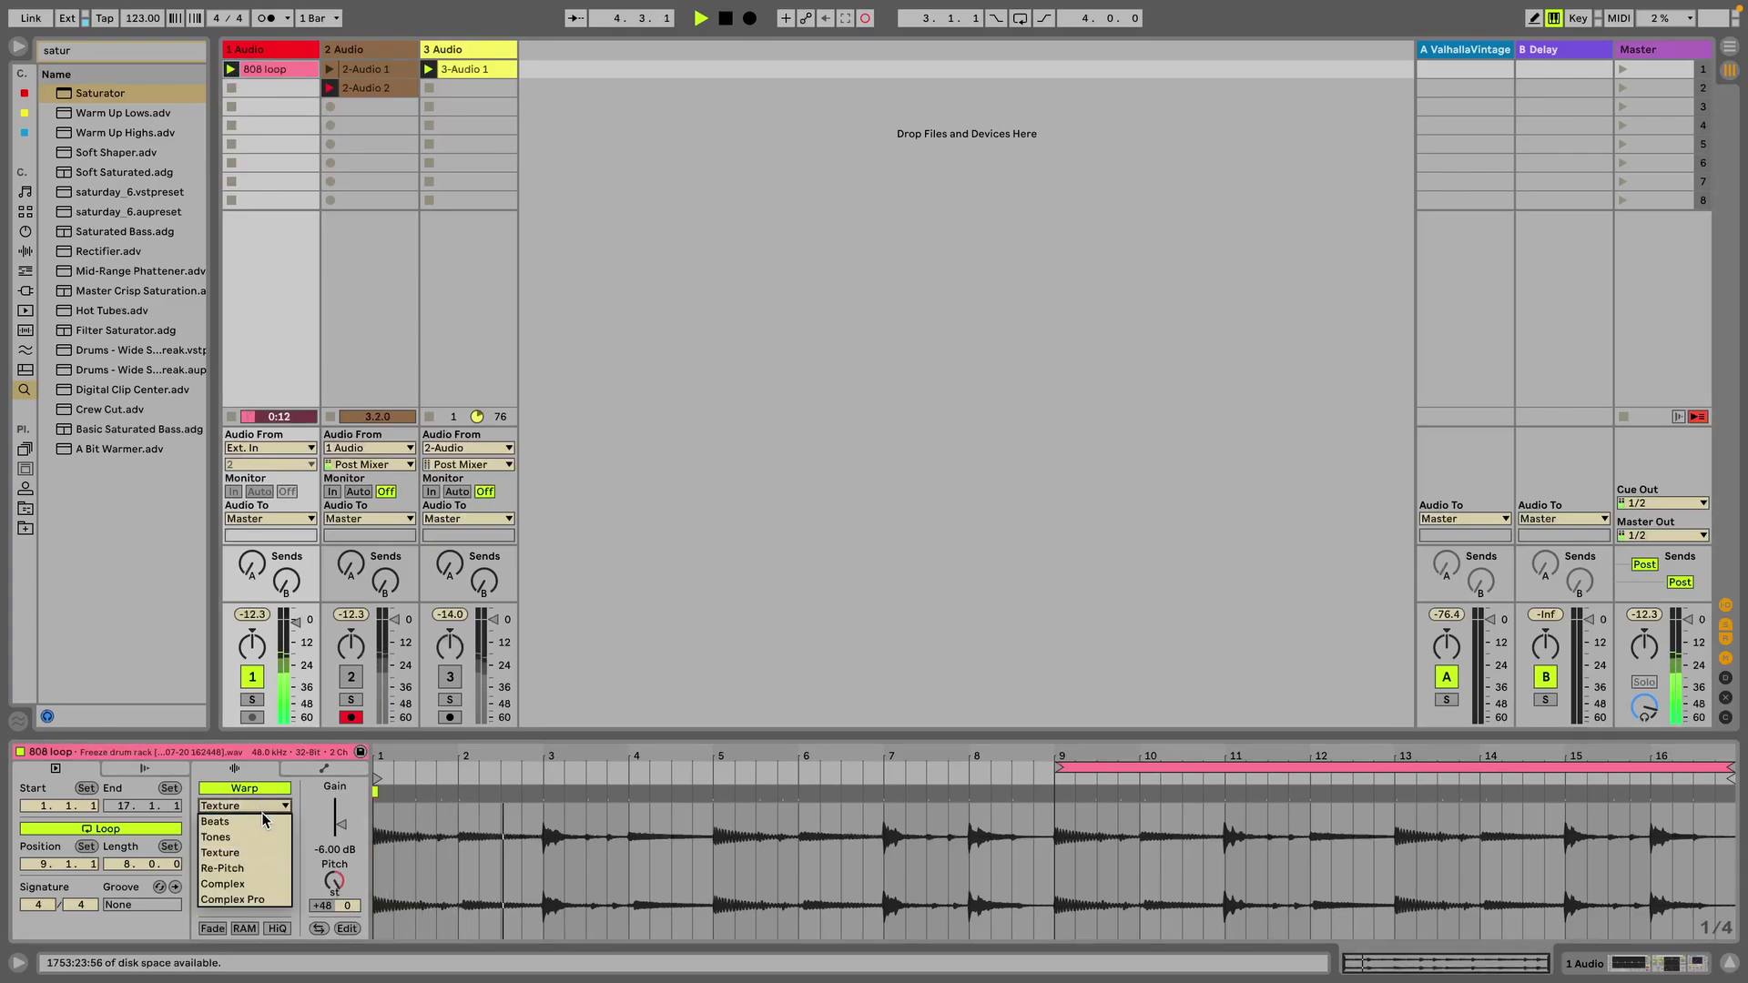
left_click(261, 823)
- Make EQ Eight's band 1 a steep low-cut filter at about 1.50 kHz with Q 0.19
key("shift+Tab")
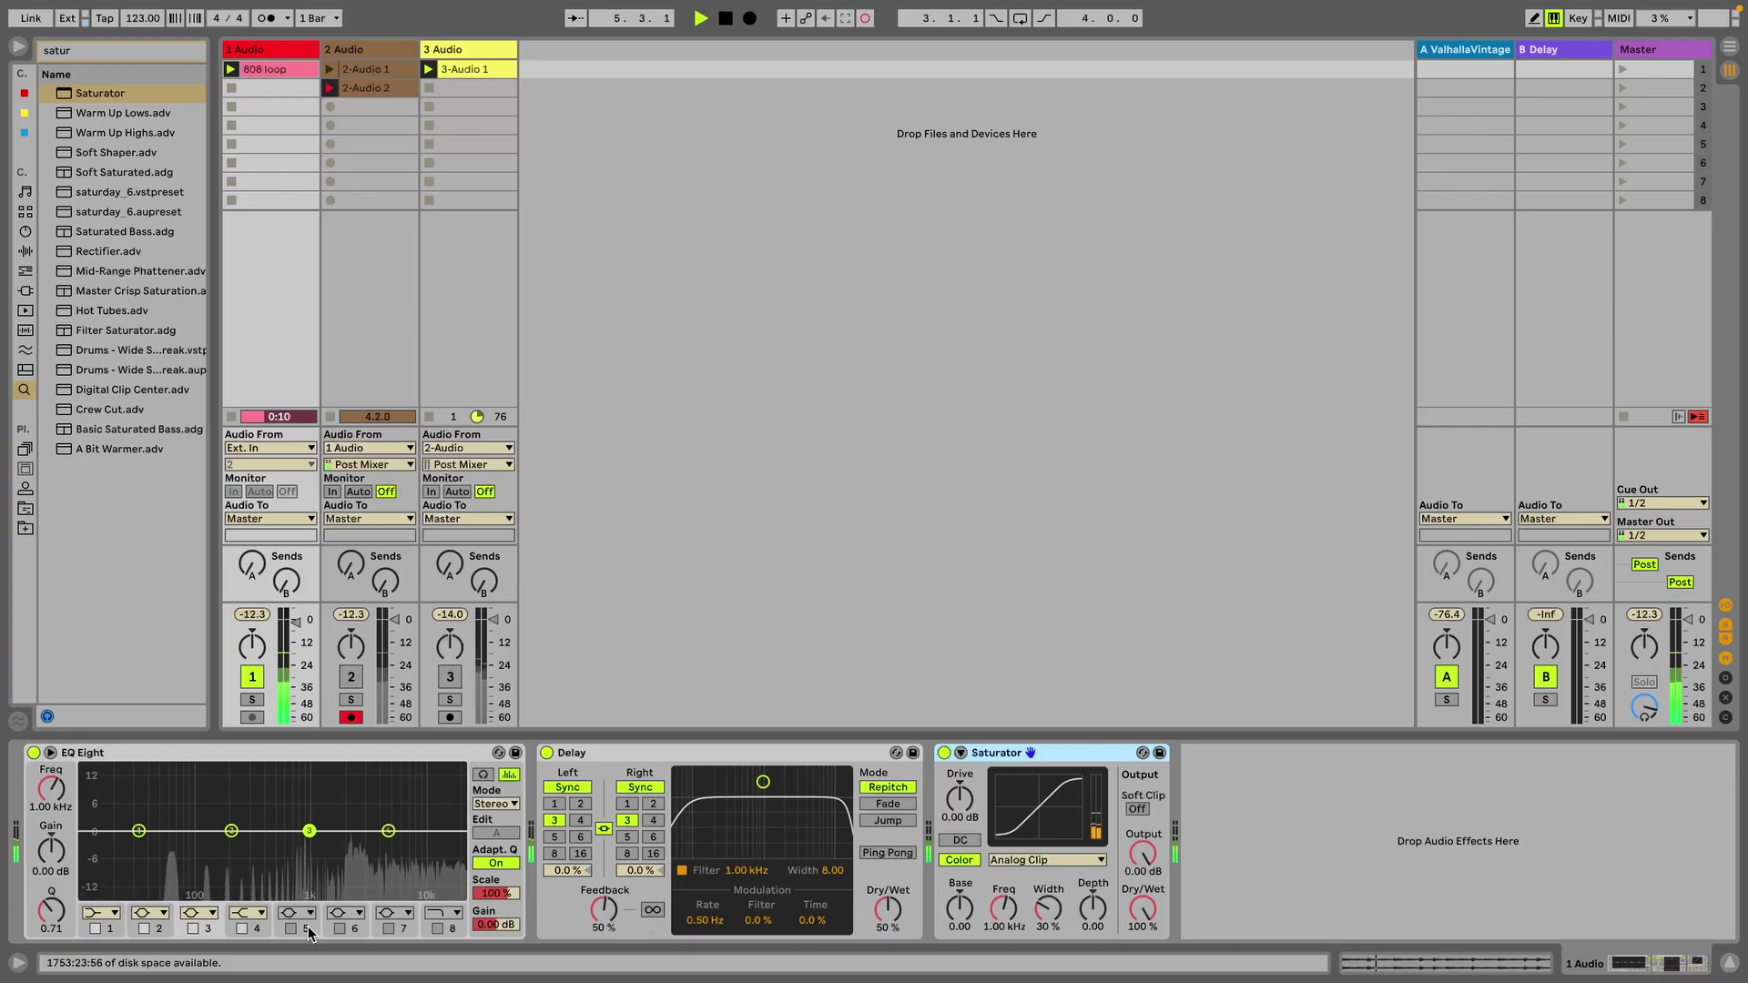
left_click(102, 913)
left_click(96, 789)
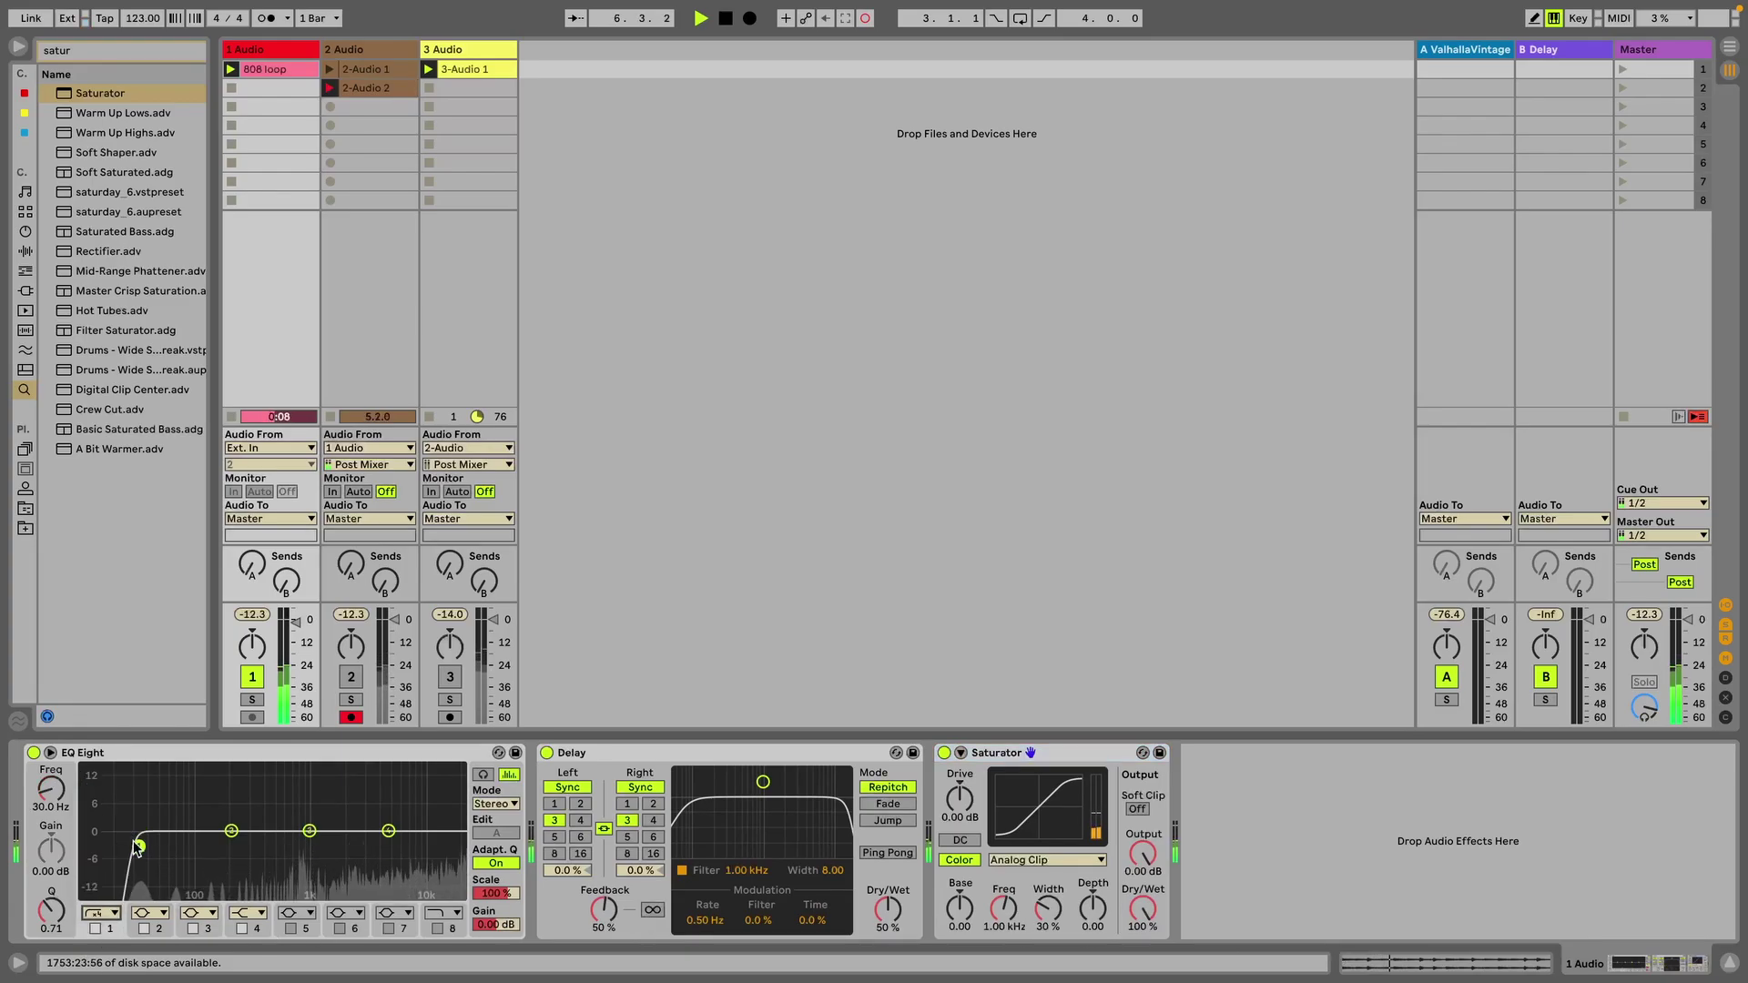
left_click_drag(137, 847, 329, 879)
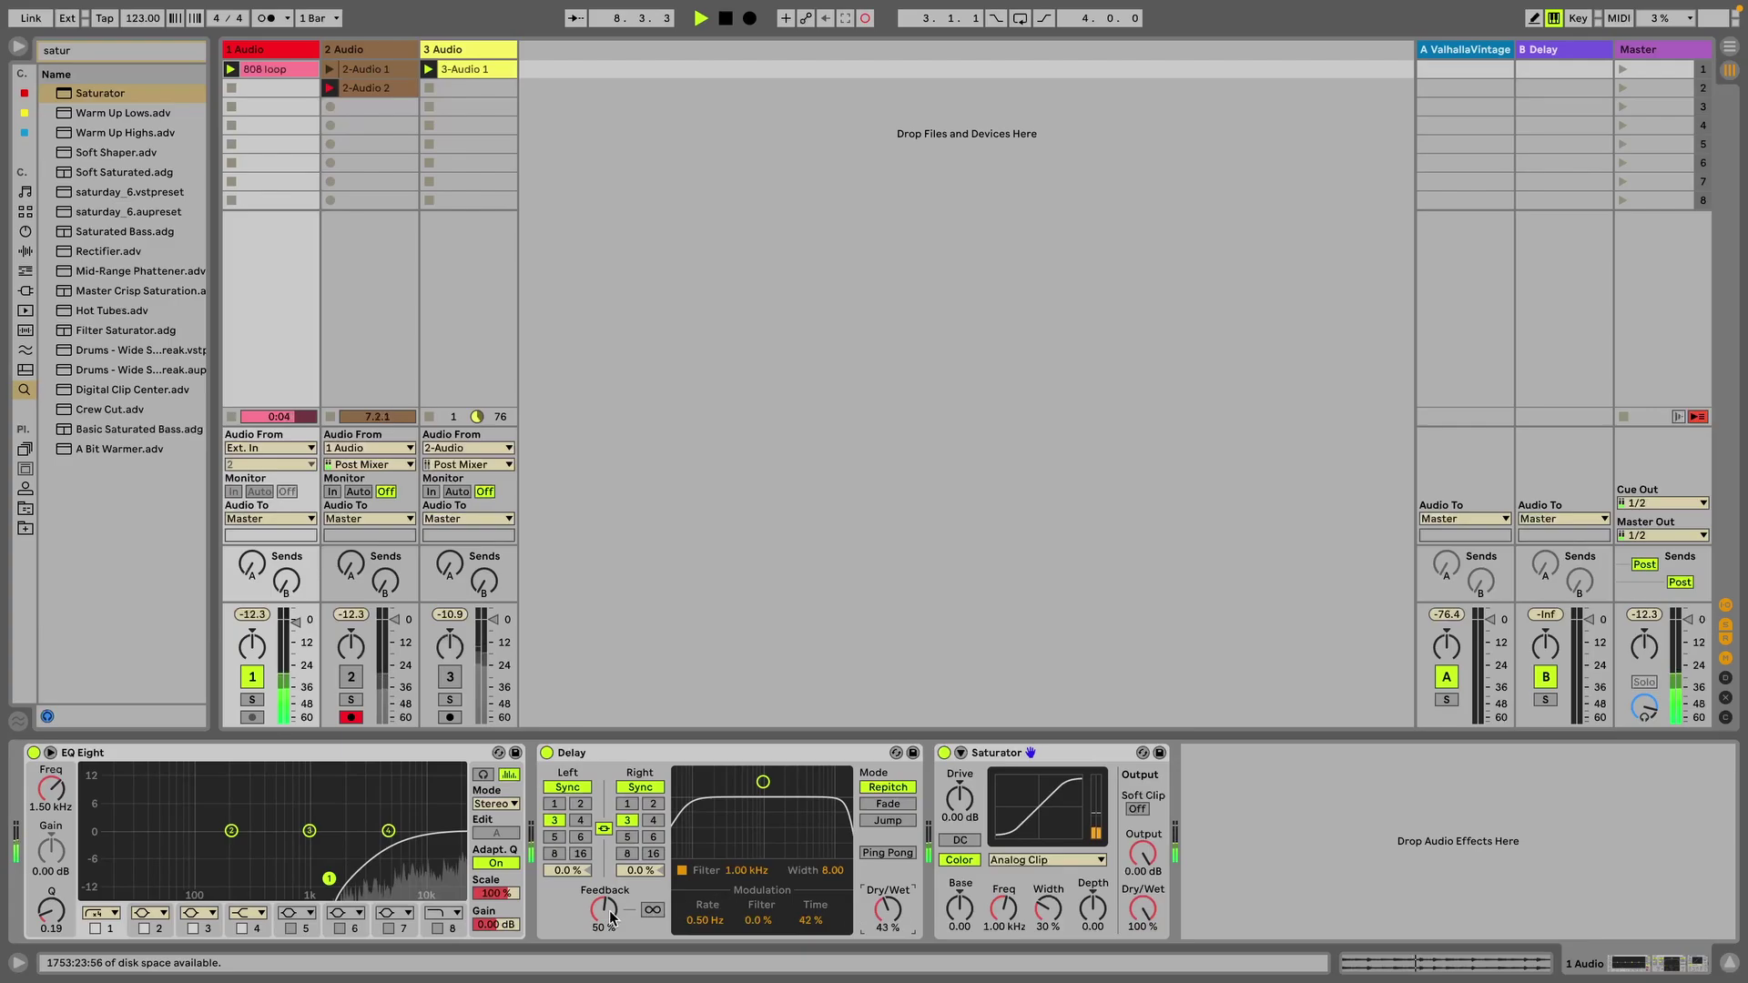
- Set the Delay to Ping Pong, 53 % Feedback, 43 % Dry/Wet and 42 % Time modulation, and the Saturator to 22.3 dB Drive and -9.71 dB Output
left_click(888, 853)
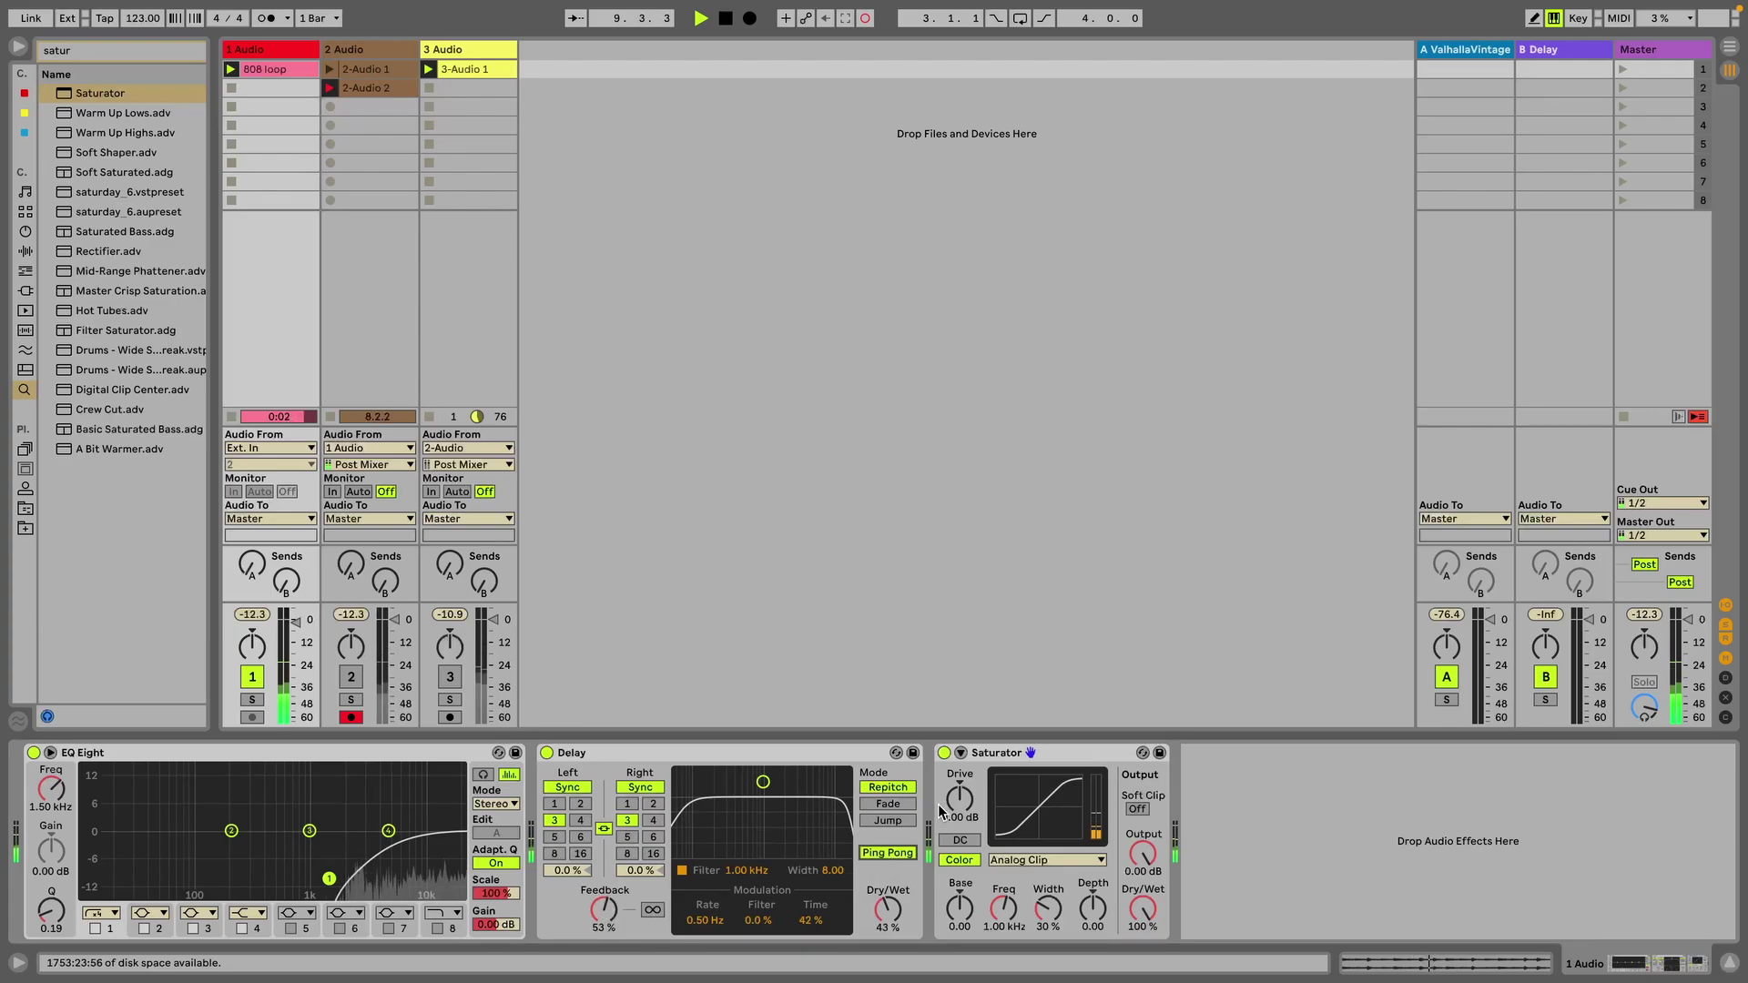
left_click_drag(959, 799, 960, 770)
left_click_drag(1142, 854, 1143, 897)
left_click_drag(960, 800, 959, 771)
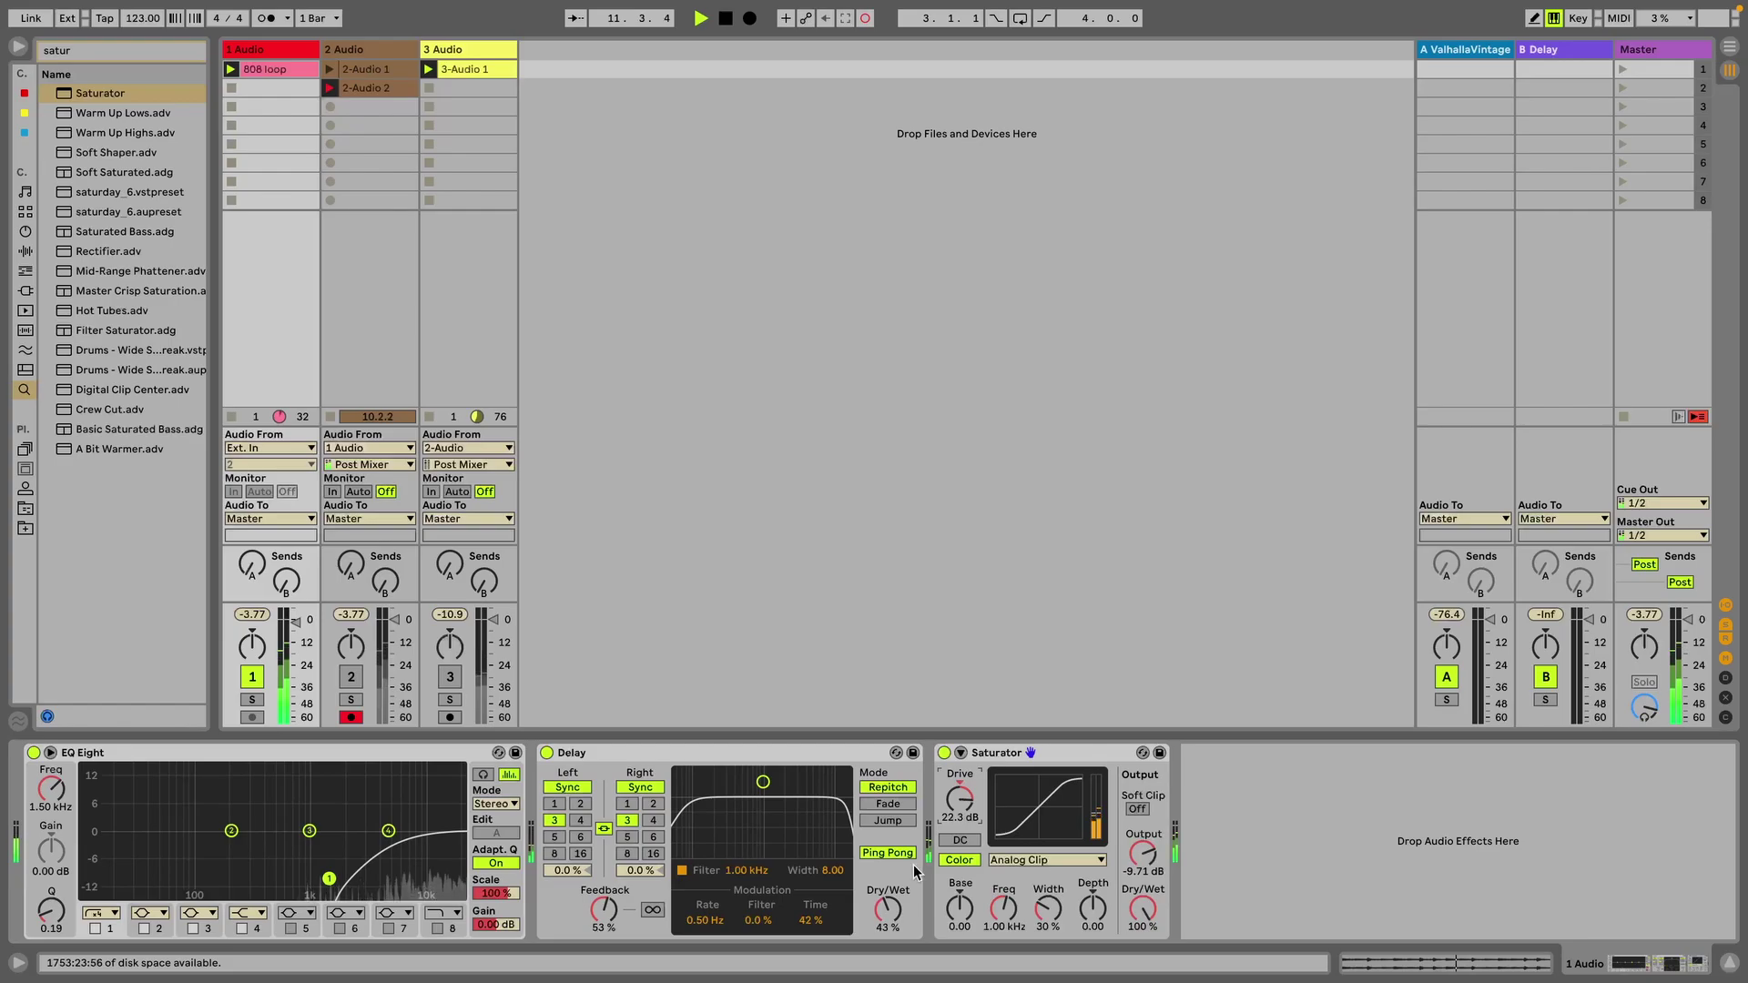
- Set the Delay's filter Width to 4.95 and EQ Eight's low cut to about 1.53 kHz with Q 0.33, and end the recording
left_click_drag(830, 872, 828, 896)
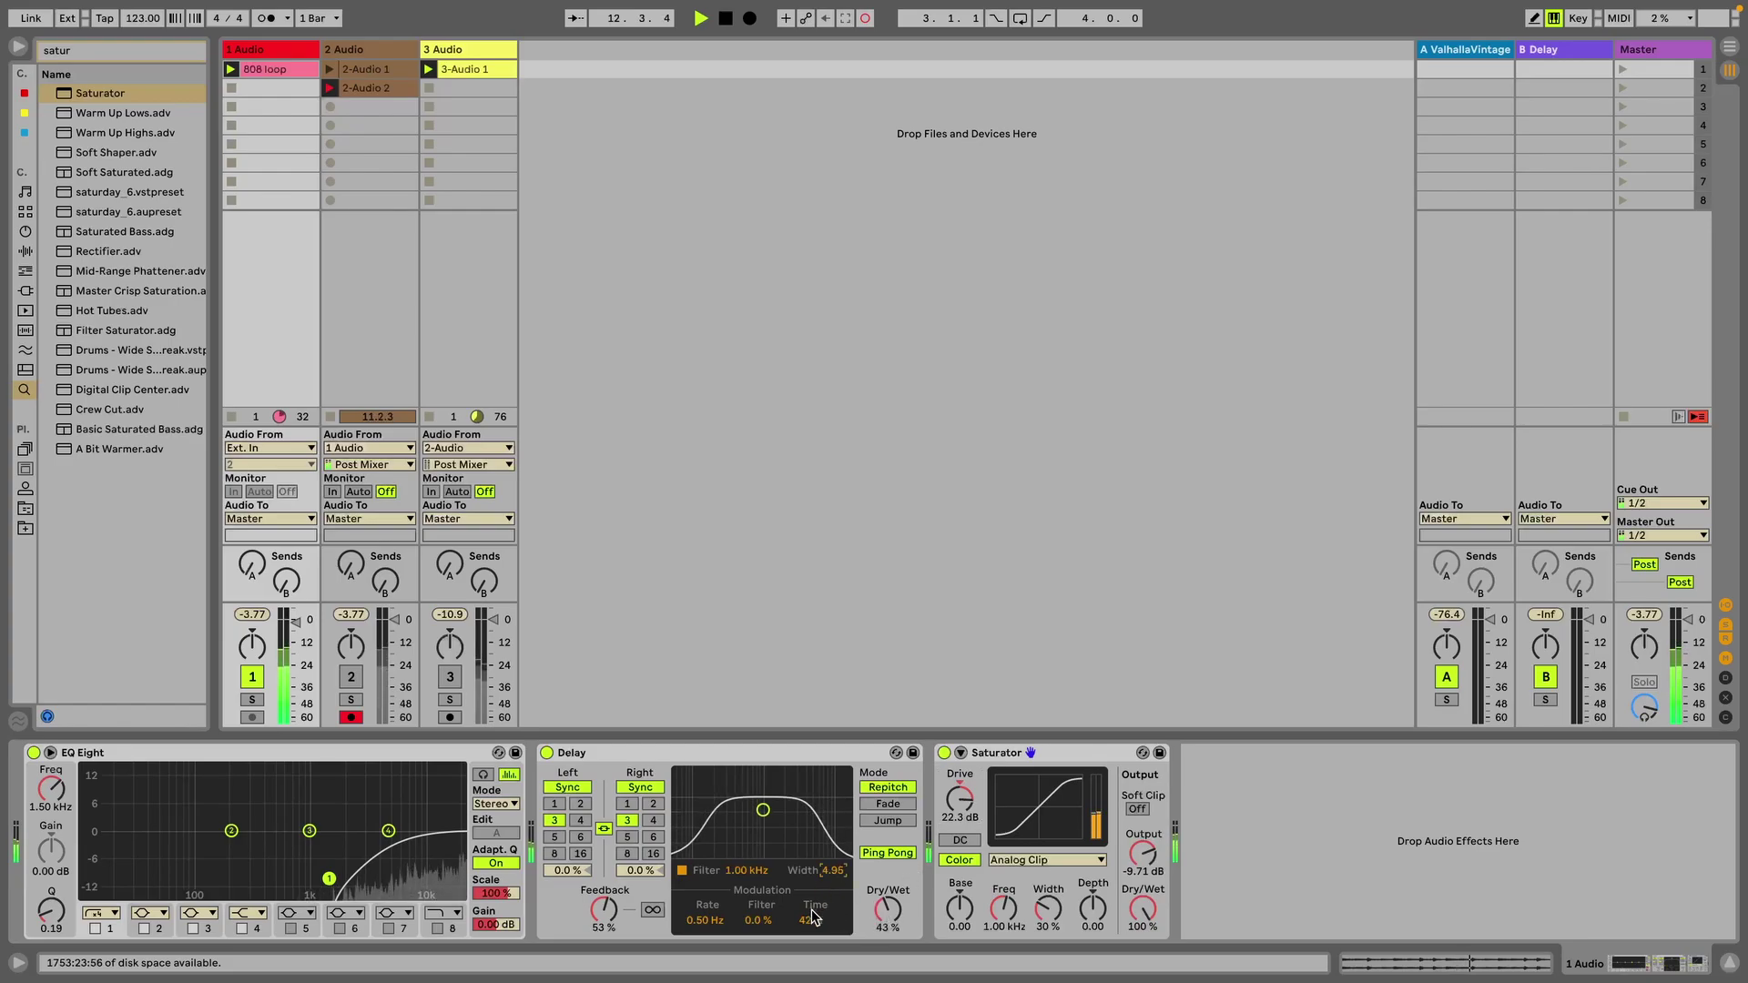
mouse_move(329, 879)
left_mouse_down()
mouse_move(281, 866)
mouse_move(329, 865)
left_mouse_up()
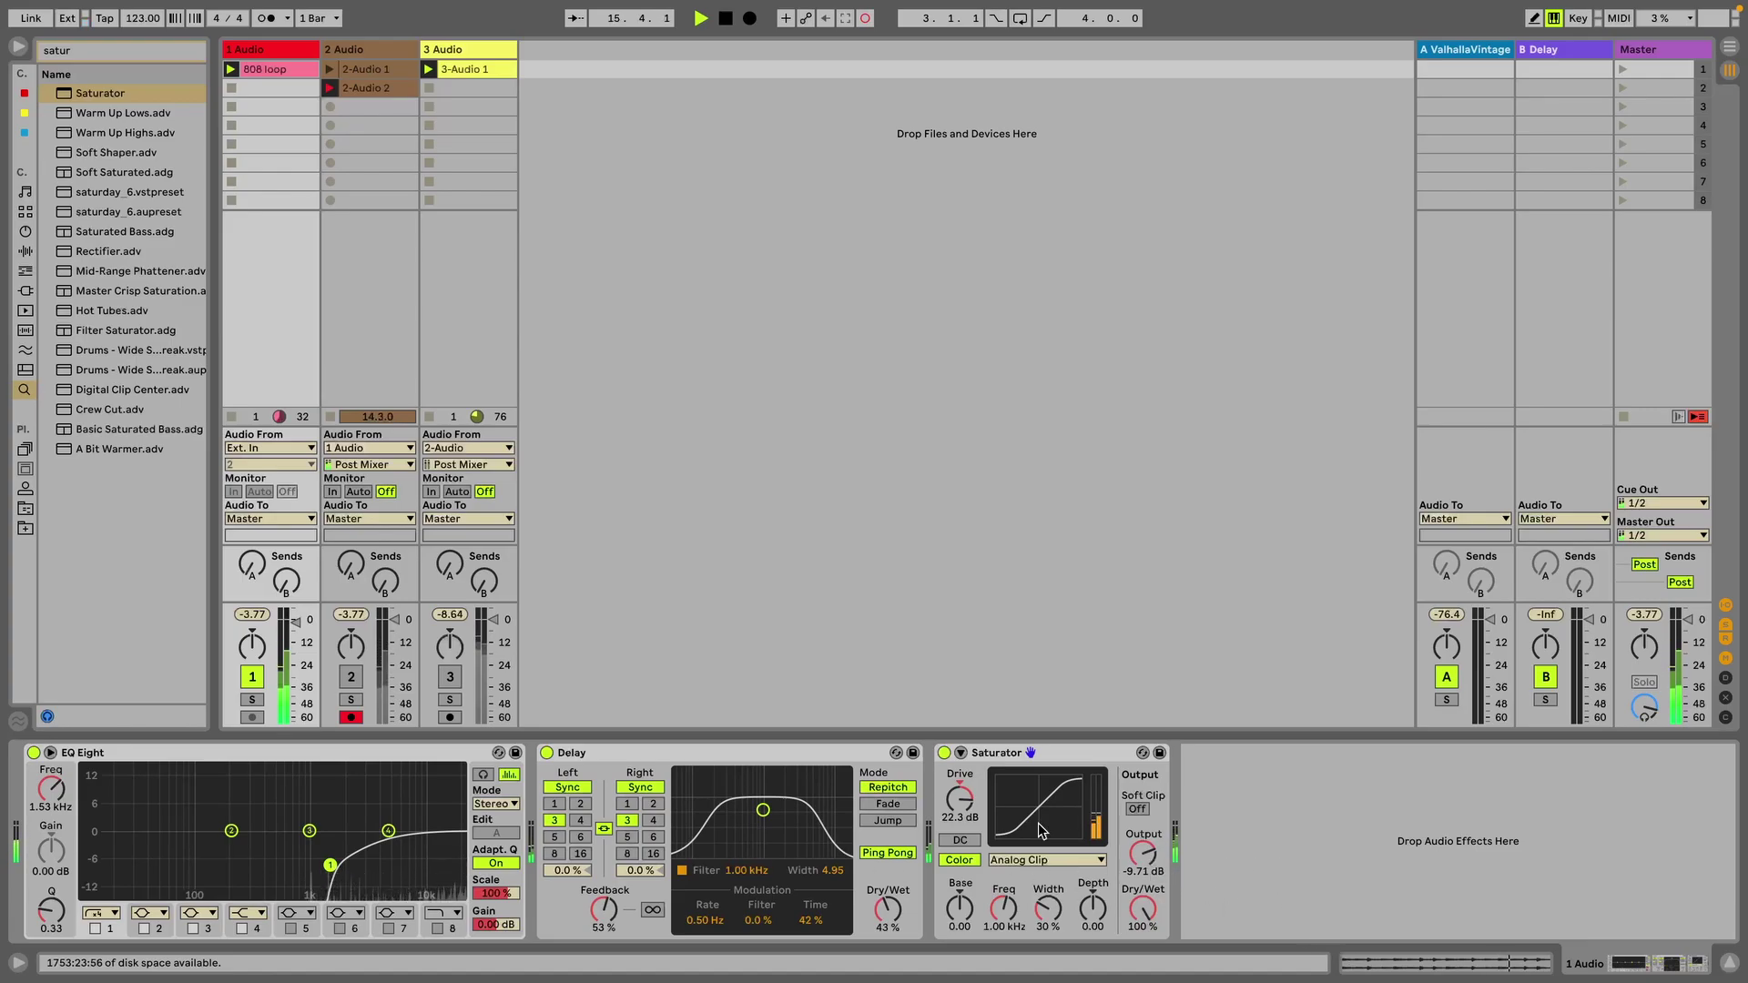
left_click(331, 87)
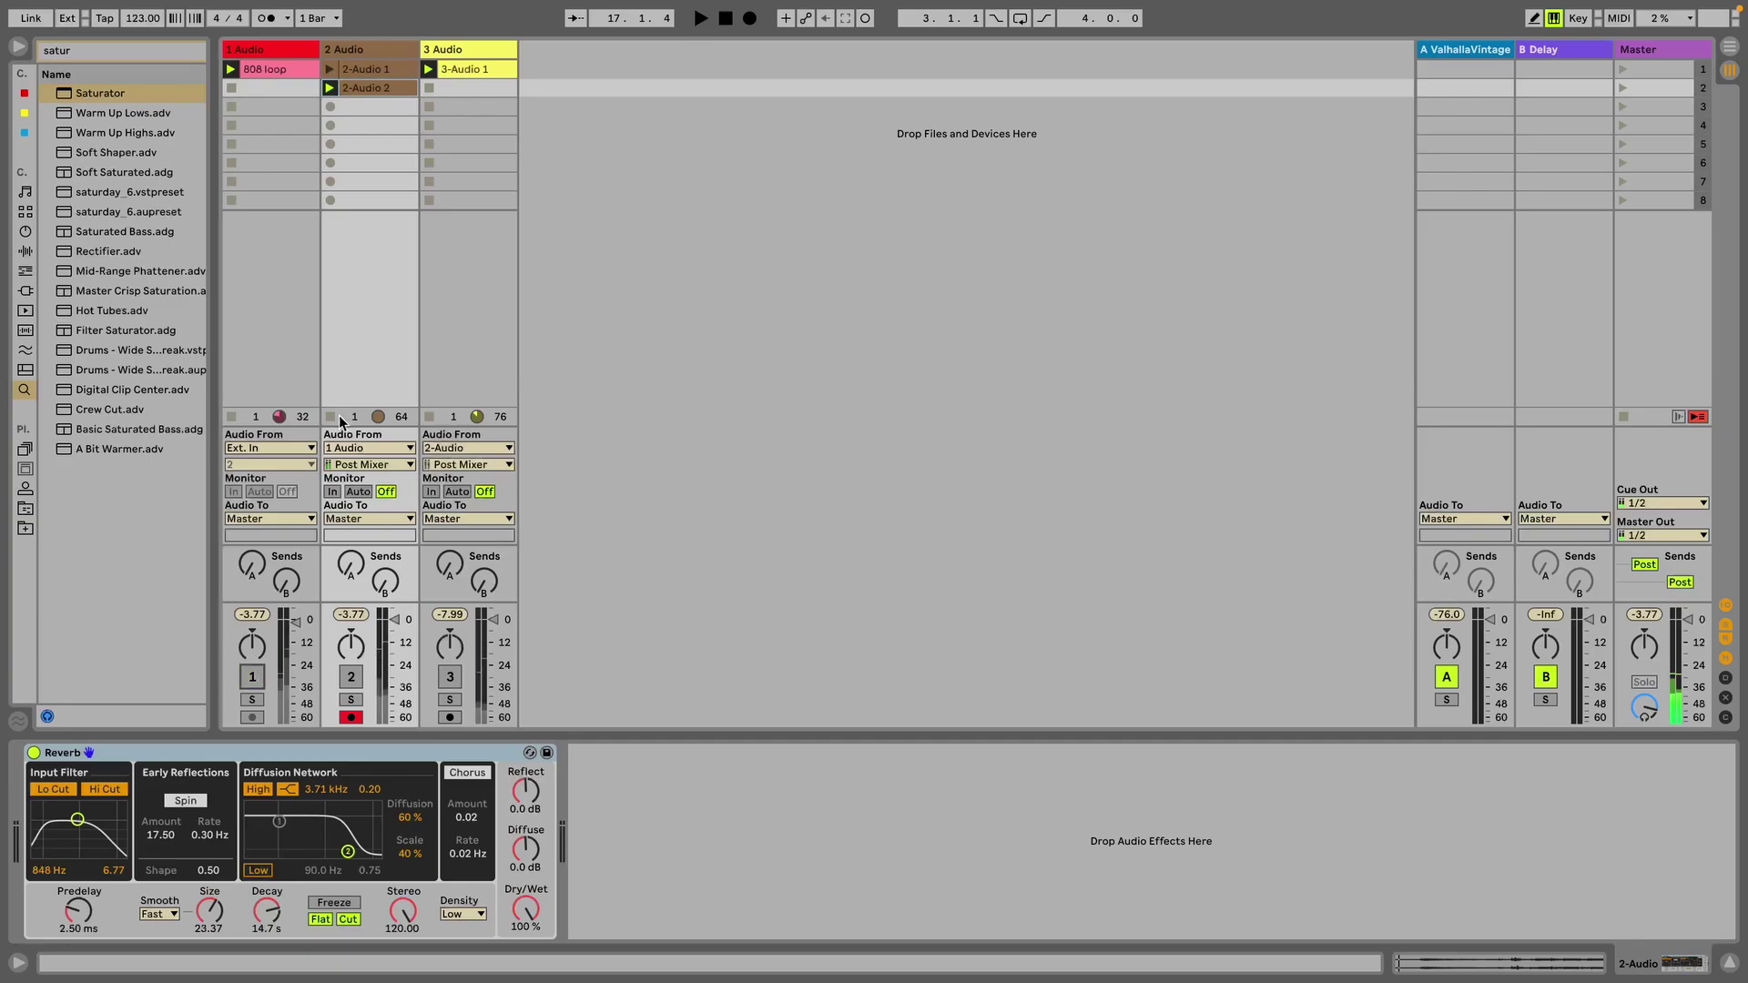
- Move the 2-Audio 1 clip to a new fourth audio track and activate tracks 2, 3 and 4
mouse_move(374, 68)
left_mouse_down()
mouse_move(605, 89)
mouse_move(565, 73)
mouse_move(367, 86)
mouse_move(372, 71)
left_mouse_up()
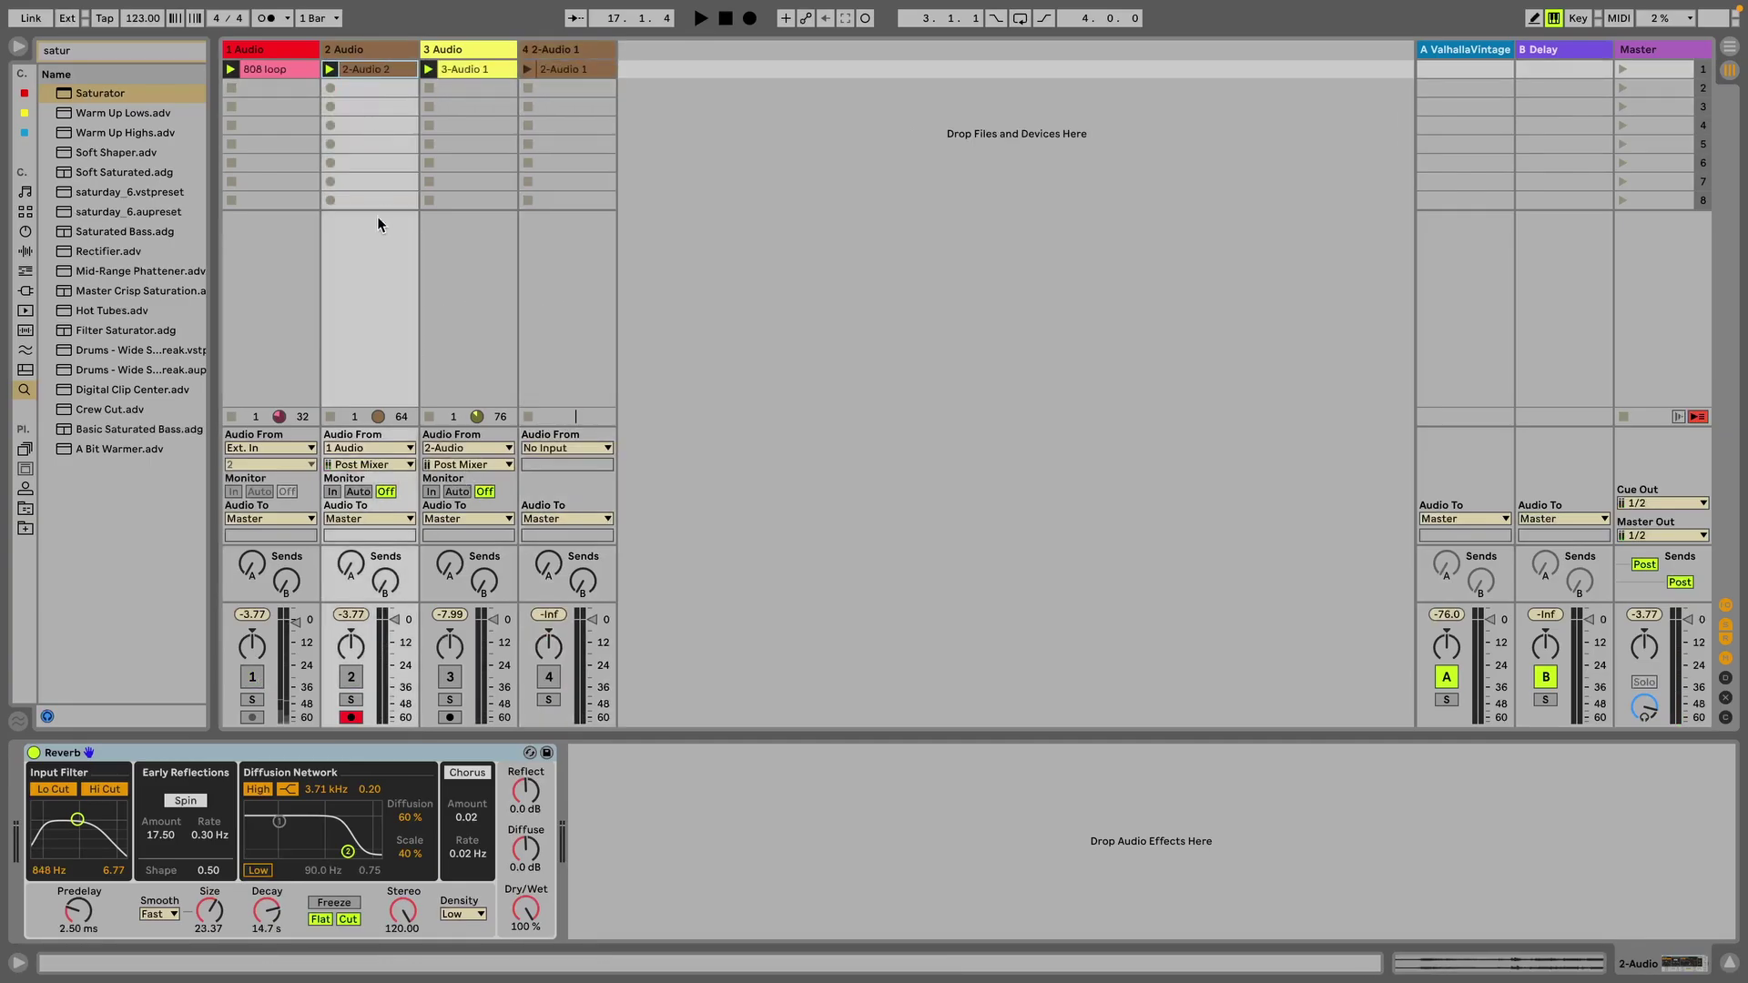
left_click(351, 676)
left_click(450, 676)
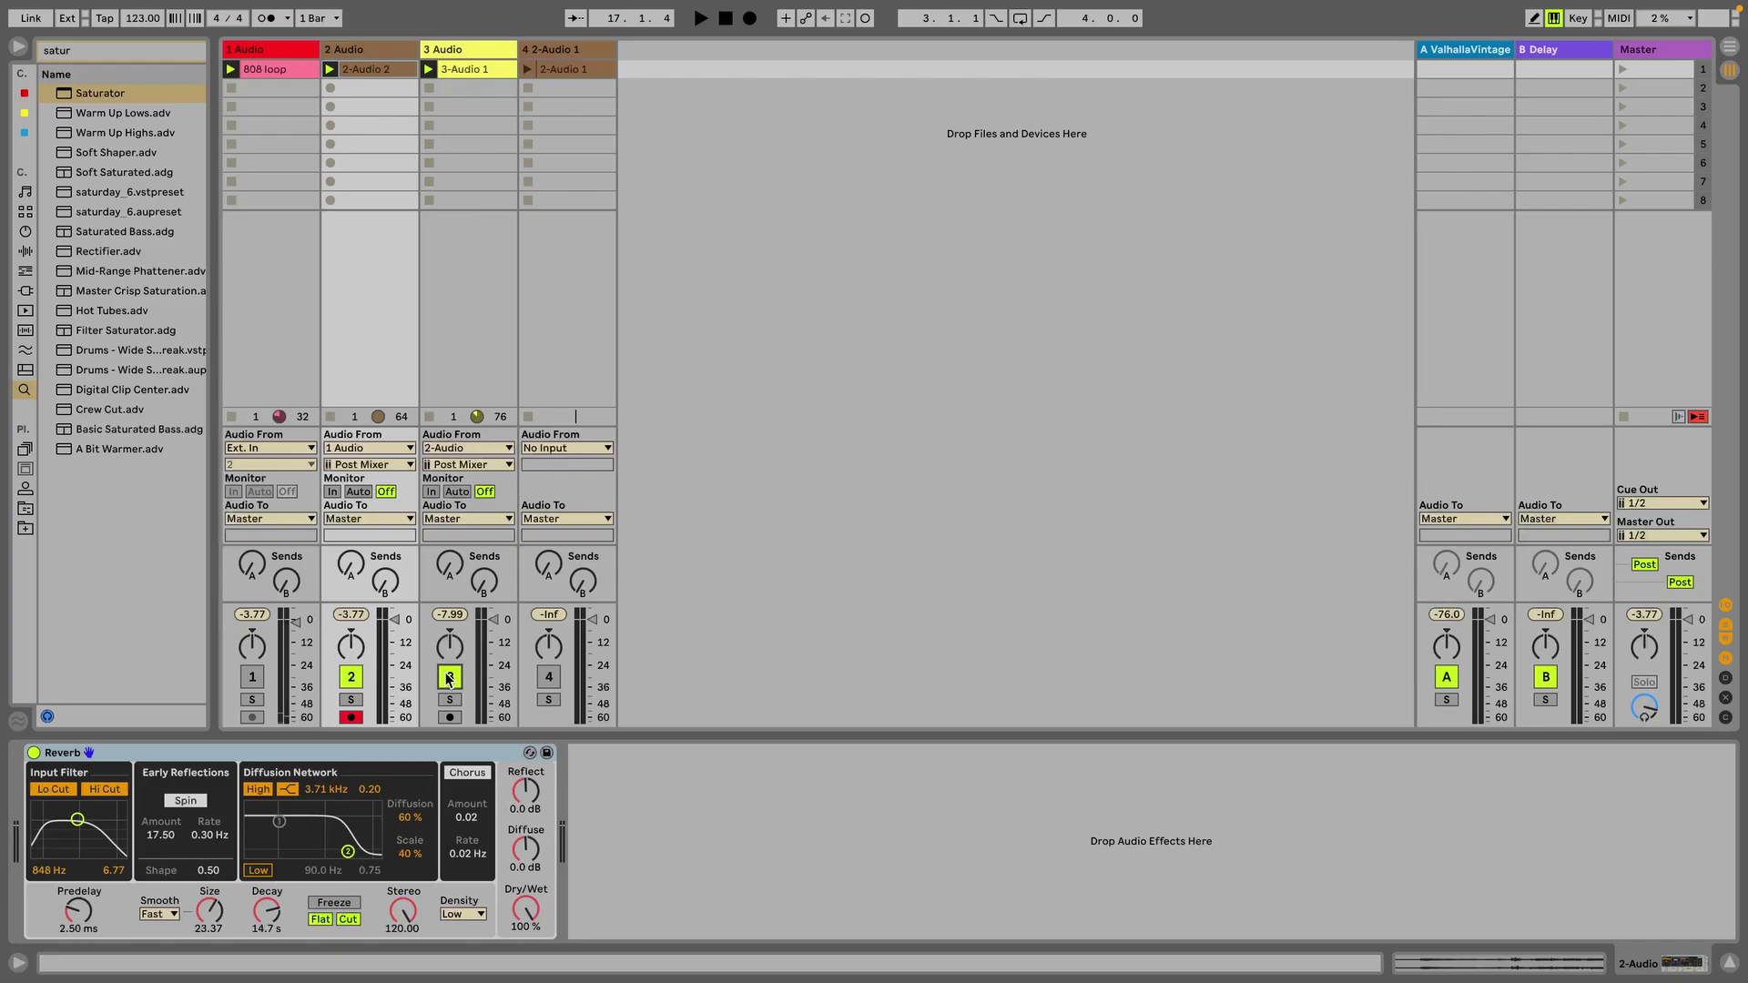
left_click(549, 676)
- Disarm track 2 and play the first scene, lowering track 3's volume and panning track 3 left and track 4 right
left_click(350, 718)
left_click(1624, 70)
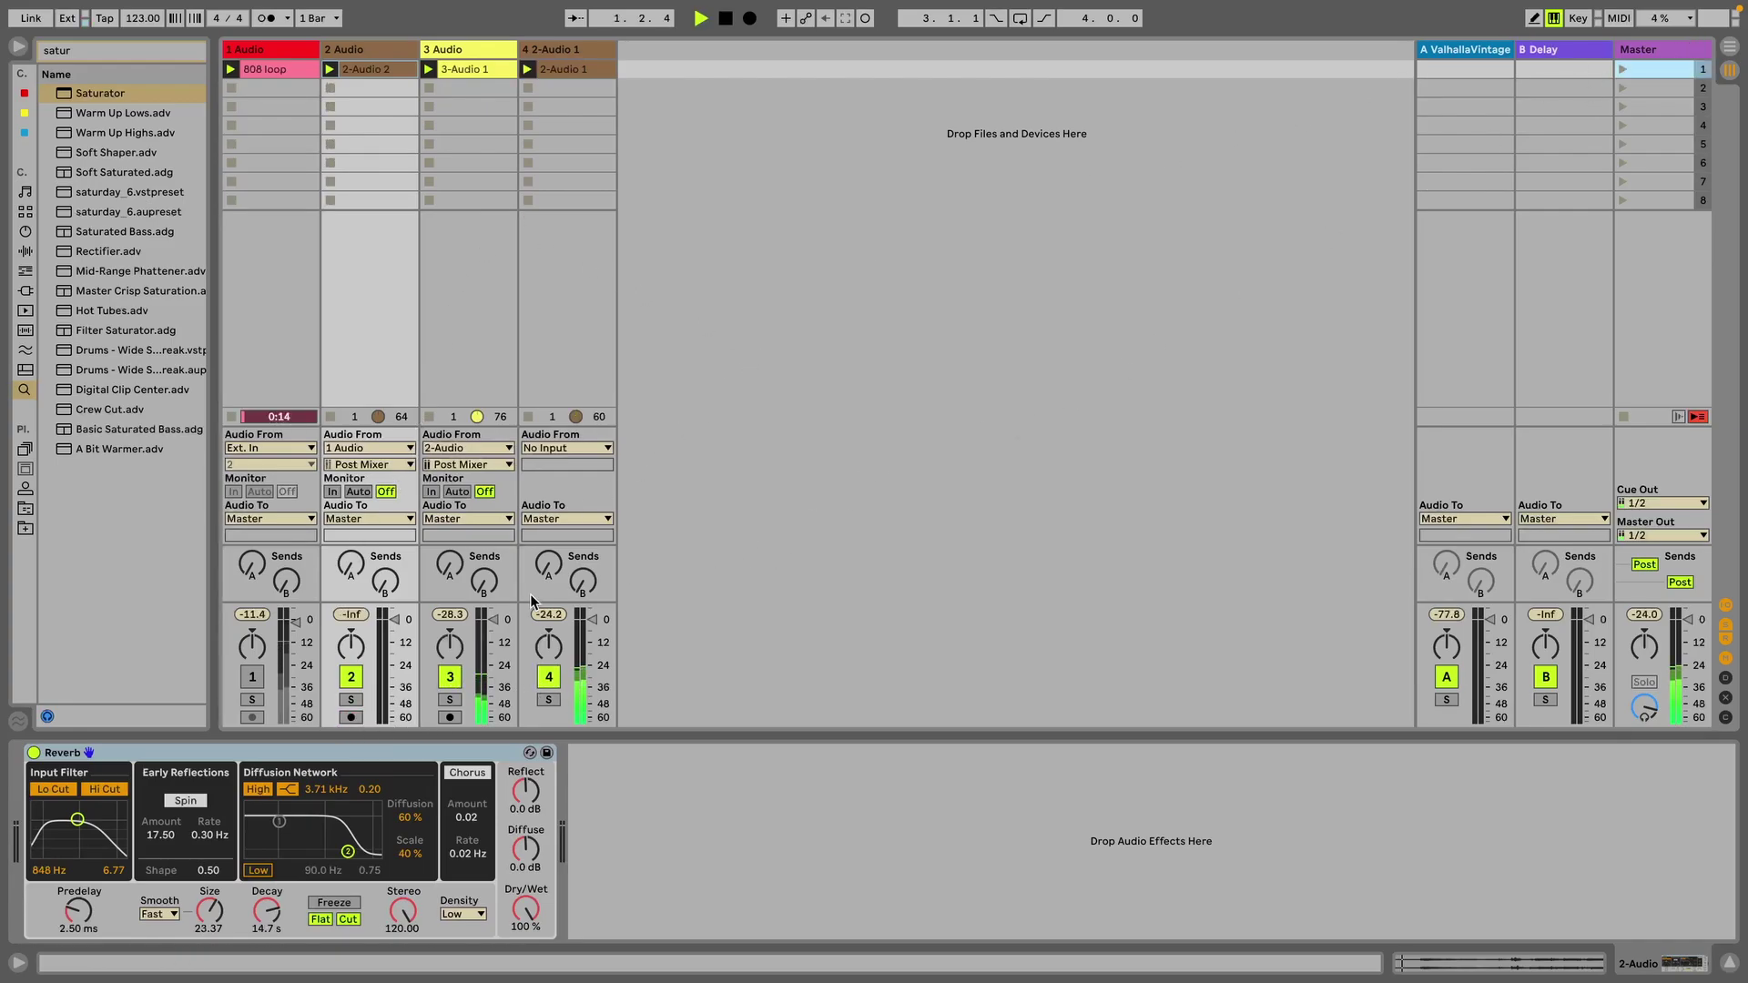
left_click_drag(492, 620, 454, 677)
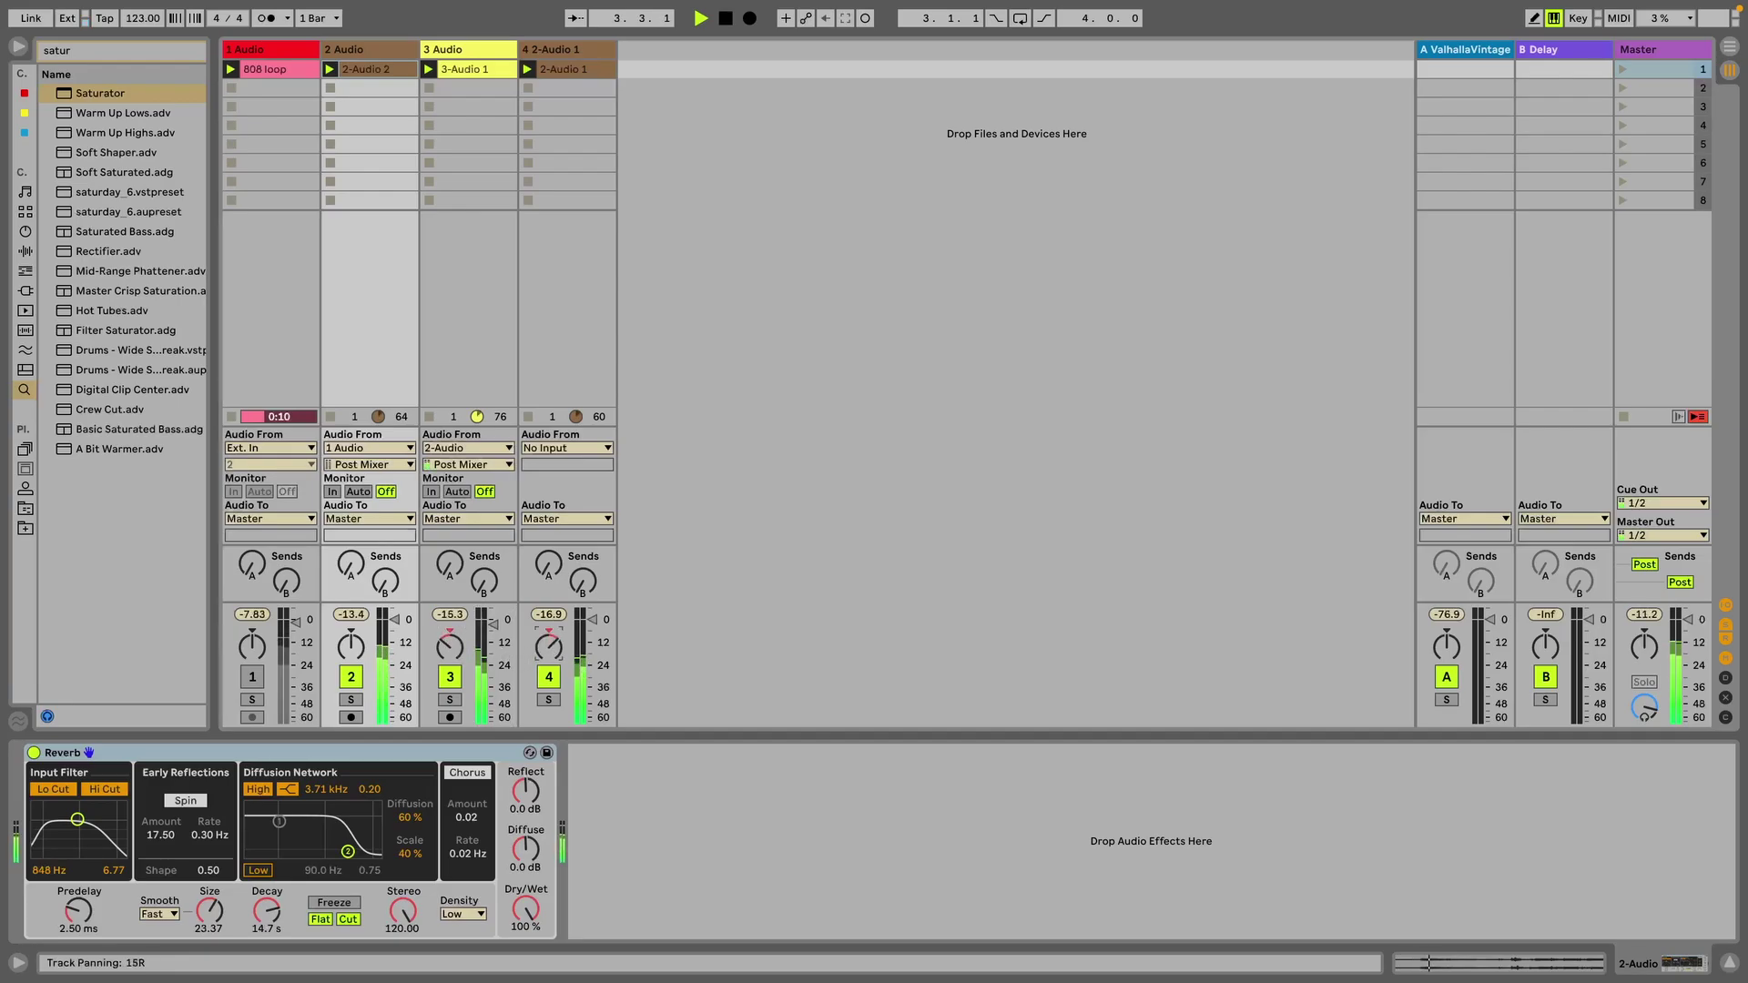
left_click(375, 74)
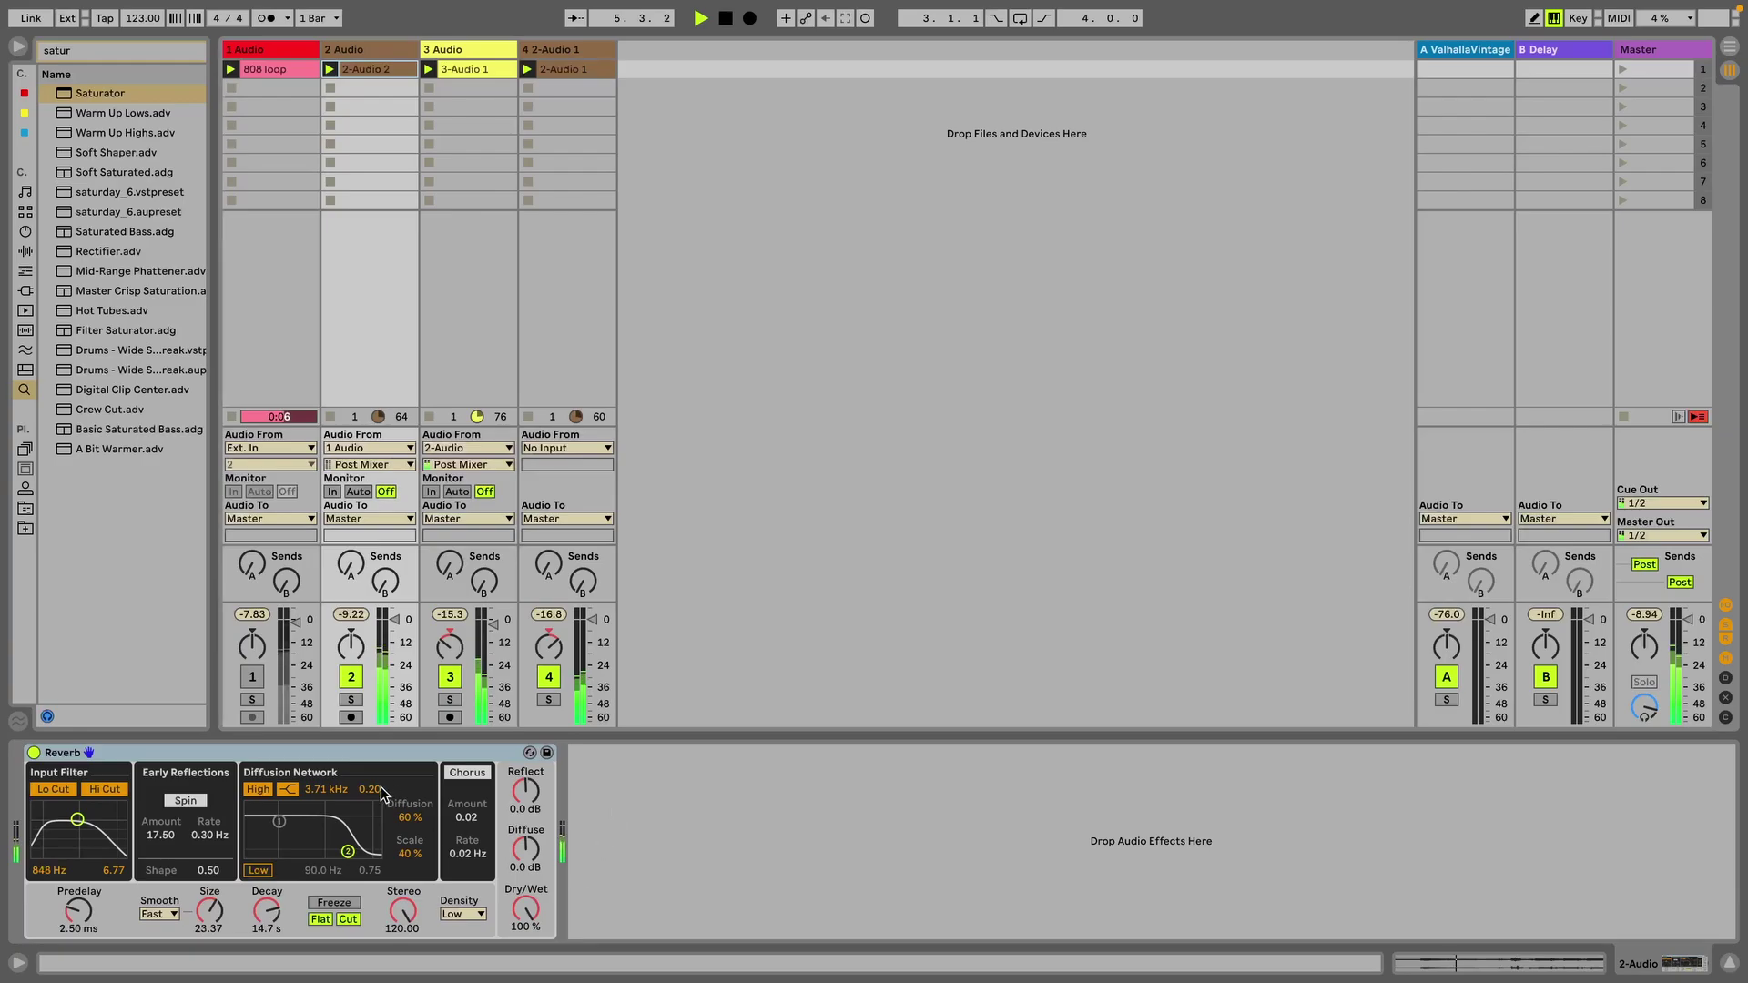
- Set track 2's Reverb to a Size of 6.07, a Decay of 2.64 s and 19 % Dry/Wet
mouse_move(523, 929)
left_mouse_down()
mouse_move(523, 965)
mouse_move(525, 914)
left_mouse_up()
left_click_drag(267, 911, 209, 946)
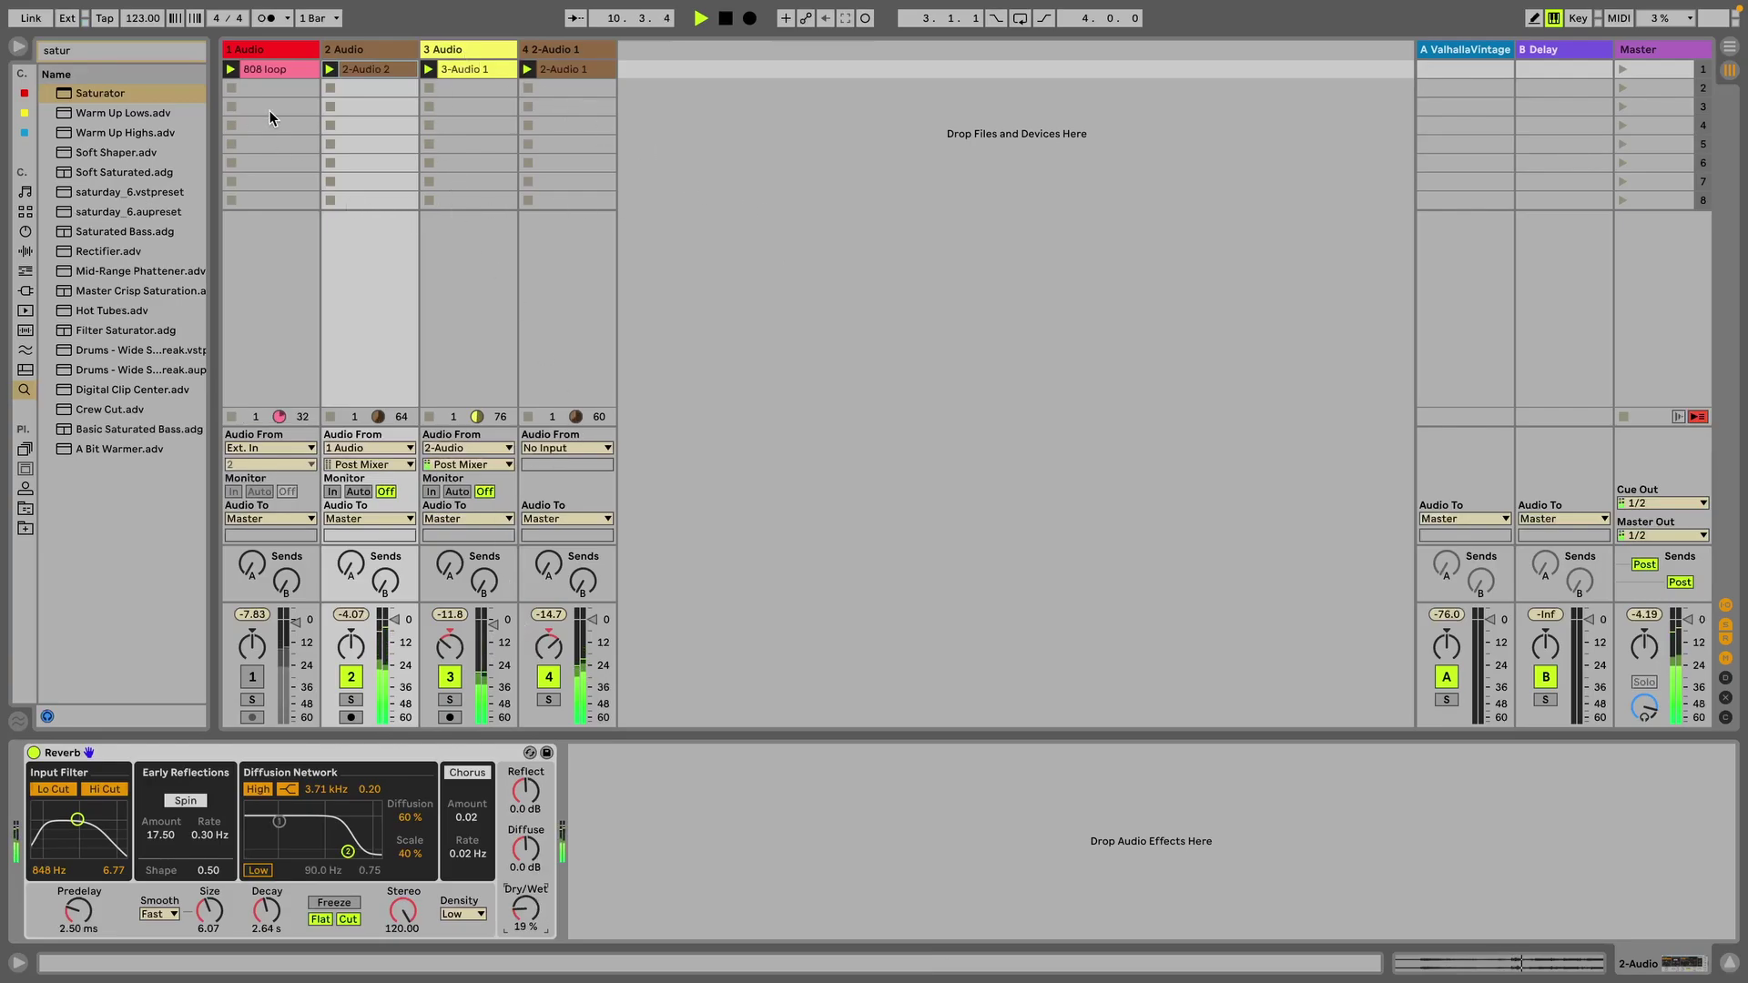
- Start the 2-Audio 2 clip's loop at 10.1.1 with a 7-bar length, transpose it +4 semitones and stop playback
left_click(357, 69)
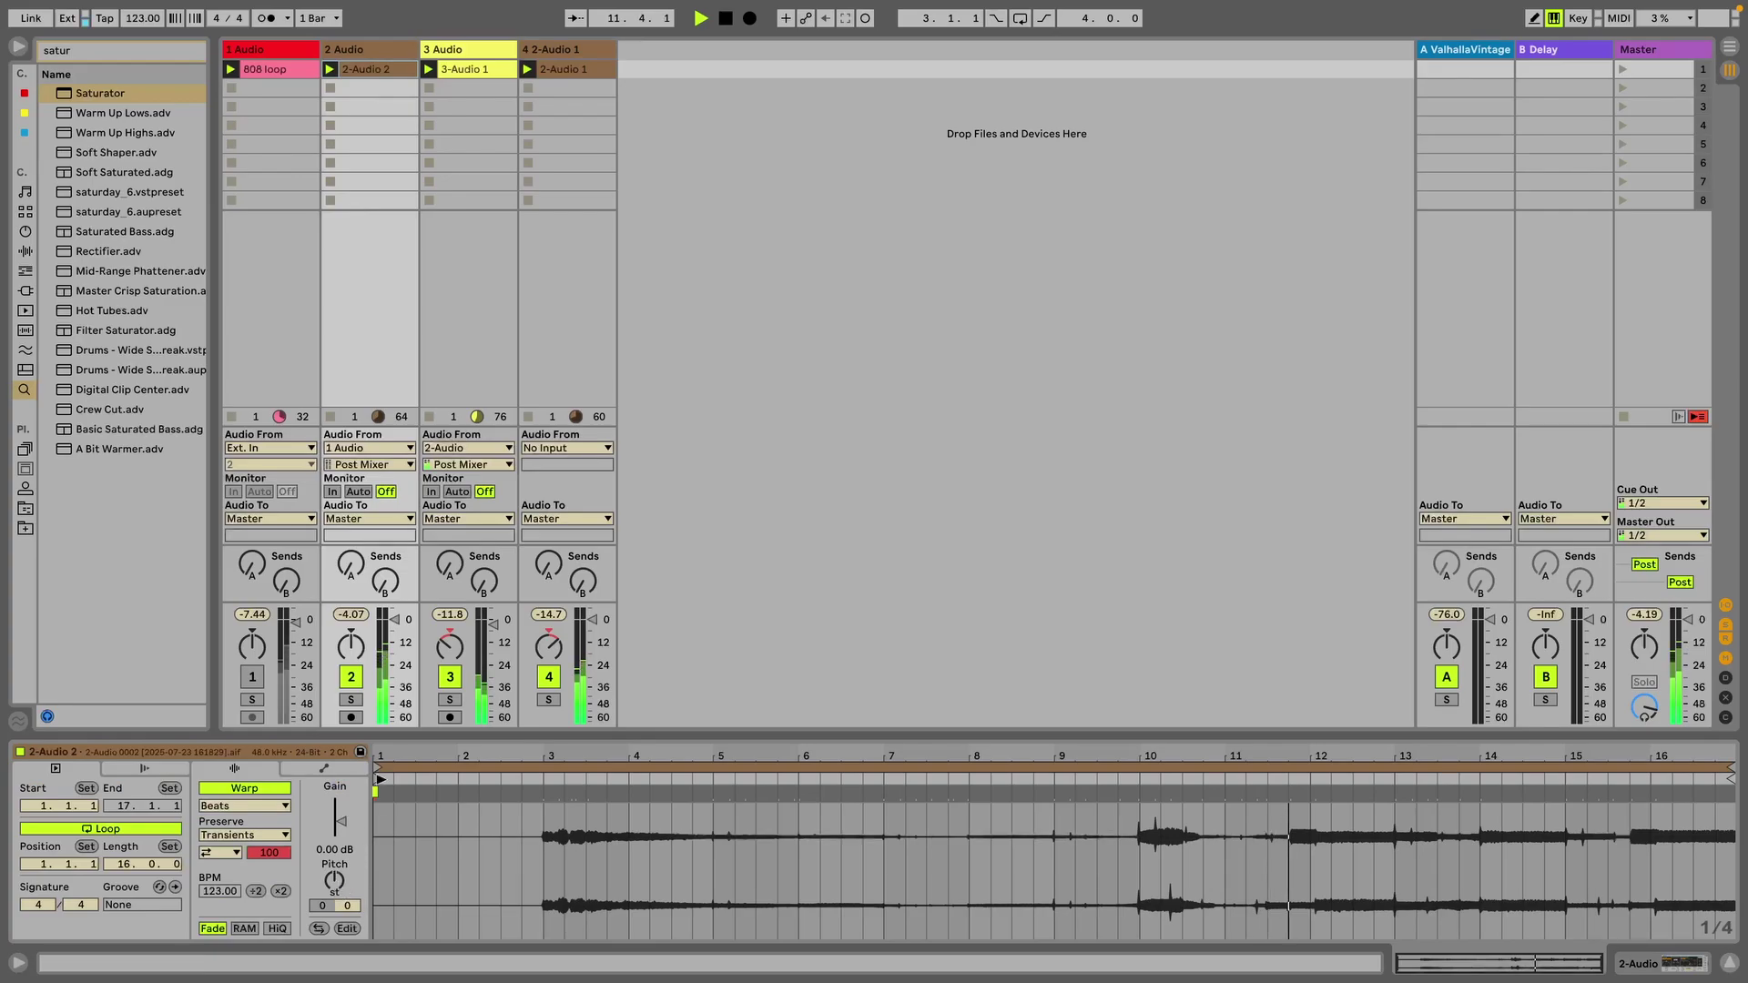
mouse_move(378, 768)
left_mouse_down()
mouse_move(1161, 769)
mouse_move(1142, 768)
left_mouse_up()
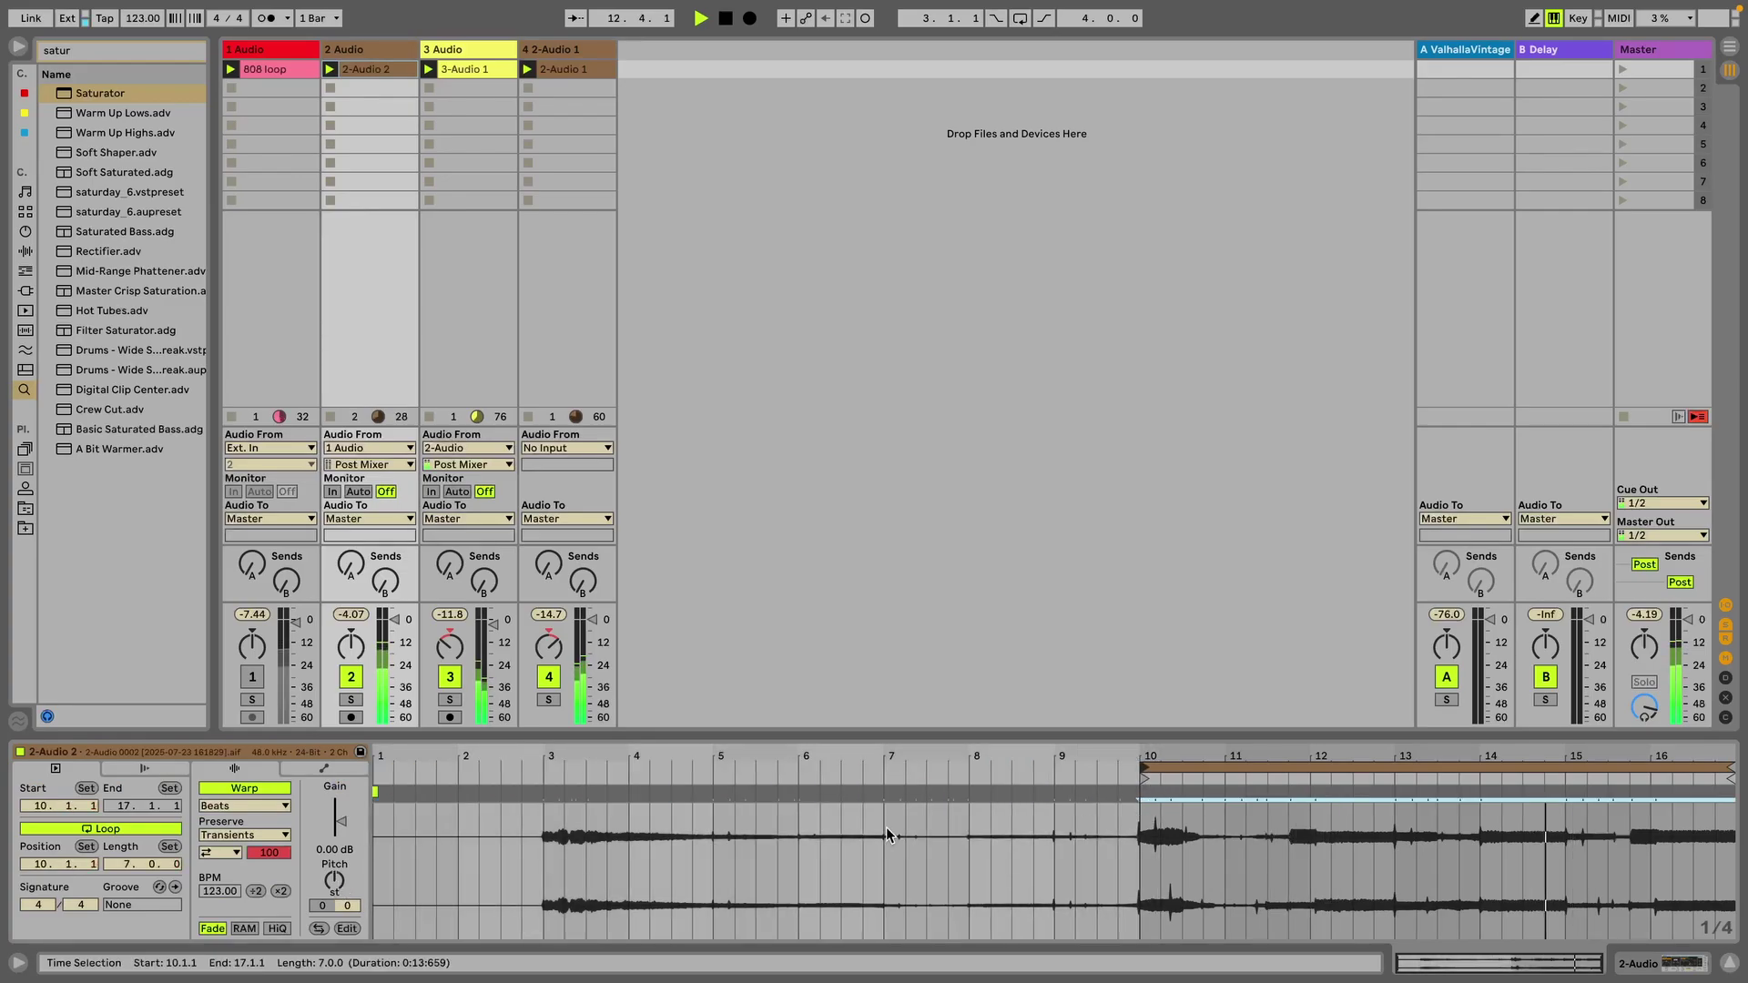
mouse_move(335, 880)
left_mouse_down()
mouse_move(335, 854)
mouse_move(334, 871)
left_mouse_up()
key("space")
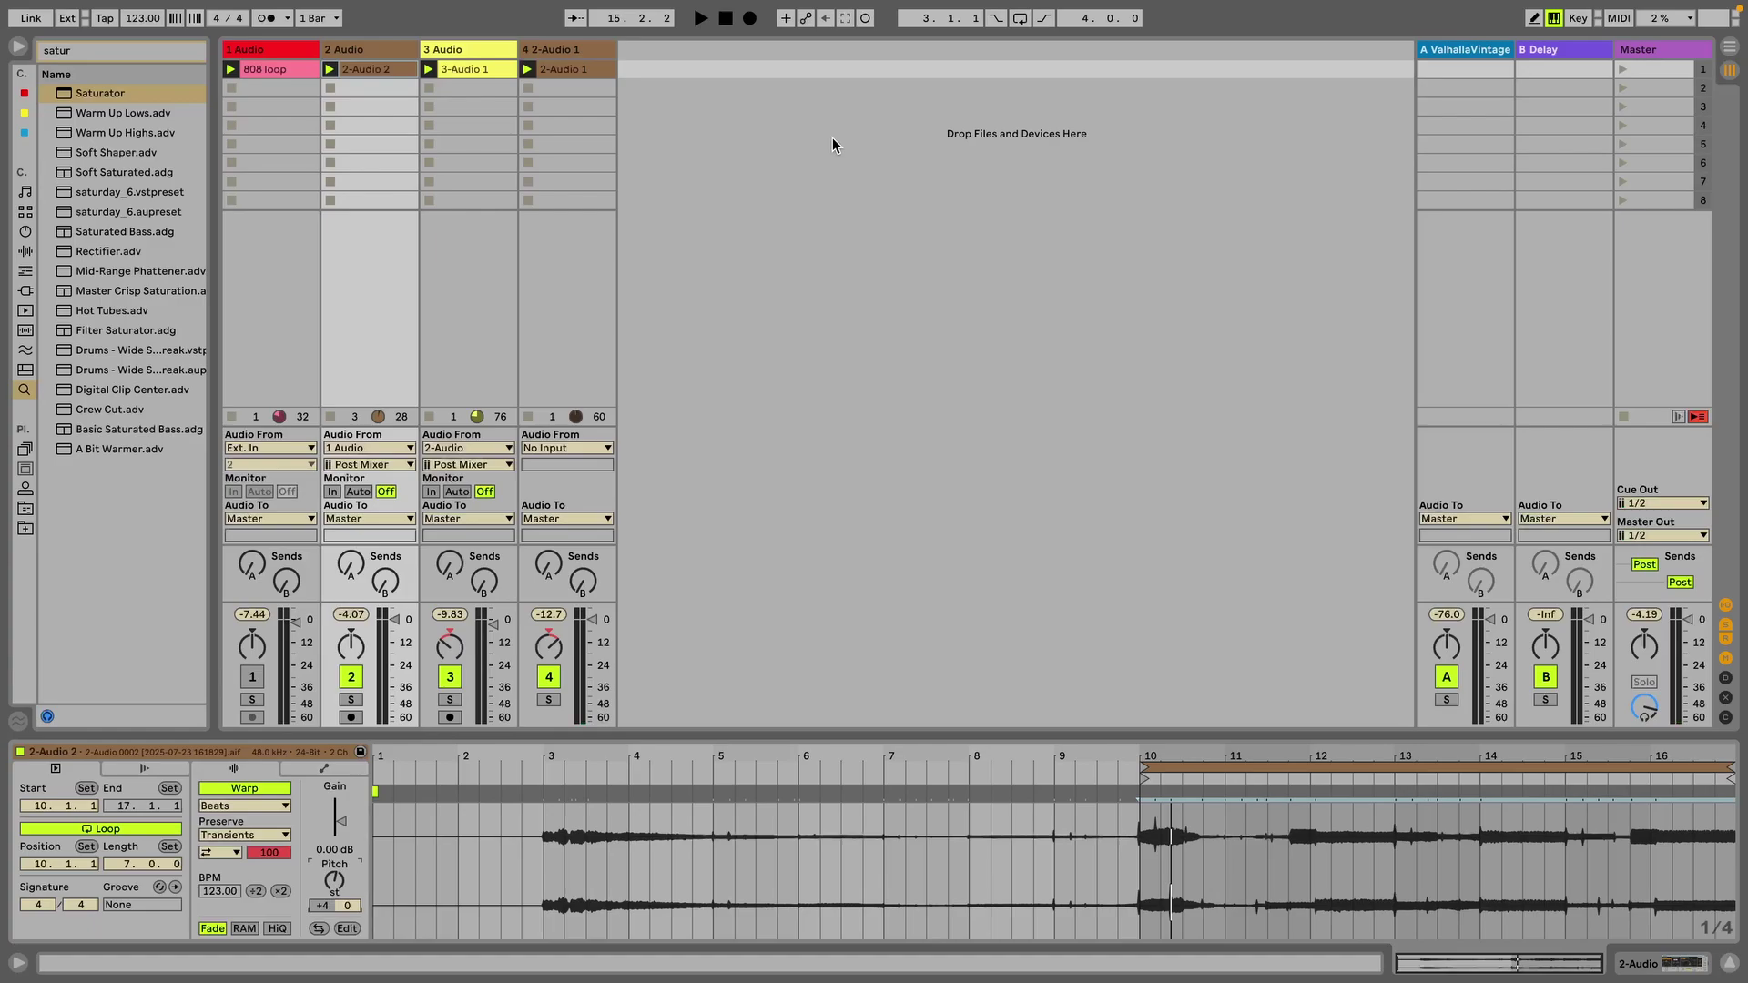
- Add a fifth audio track with its input set to Resampling and arm it for recording
left_click(142, 50)
left_click(726, 88)
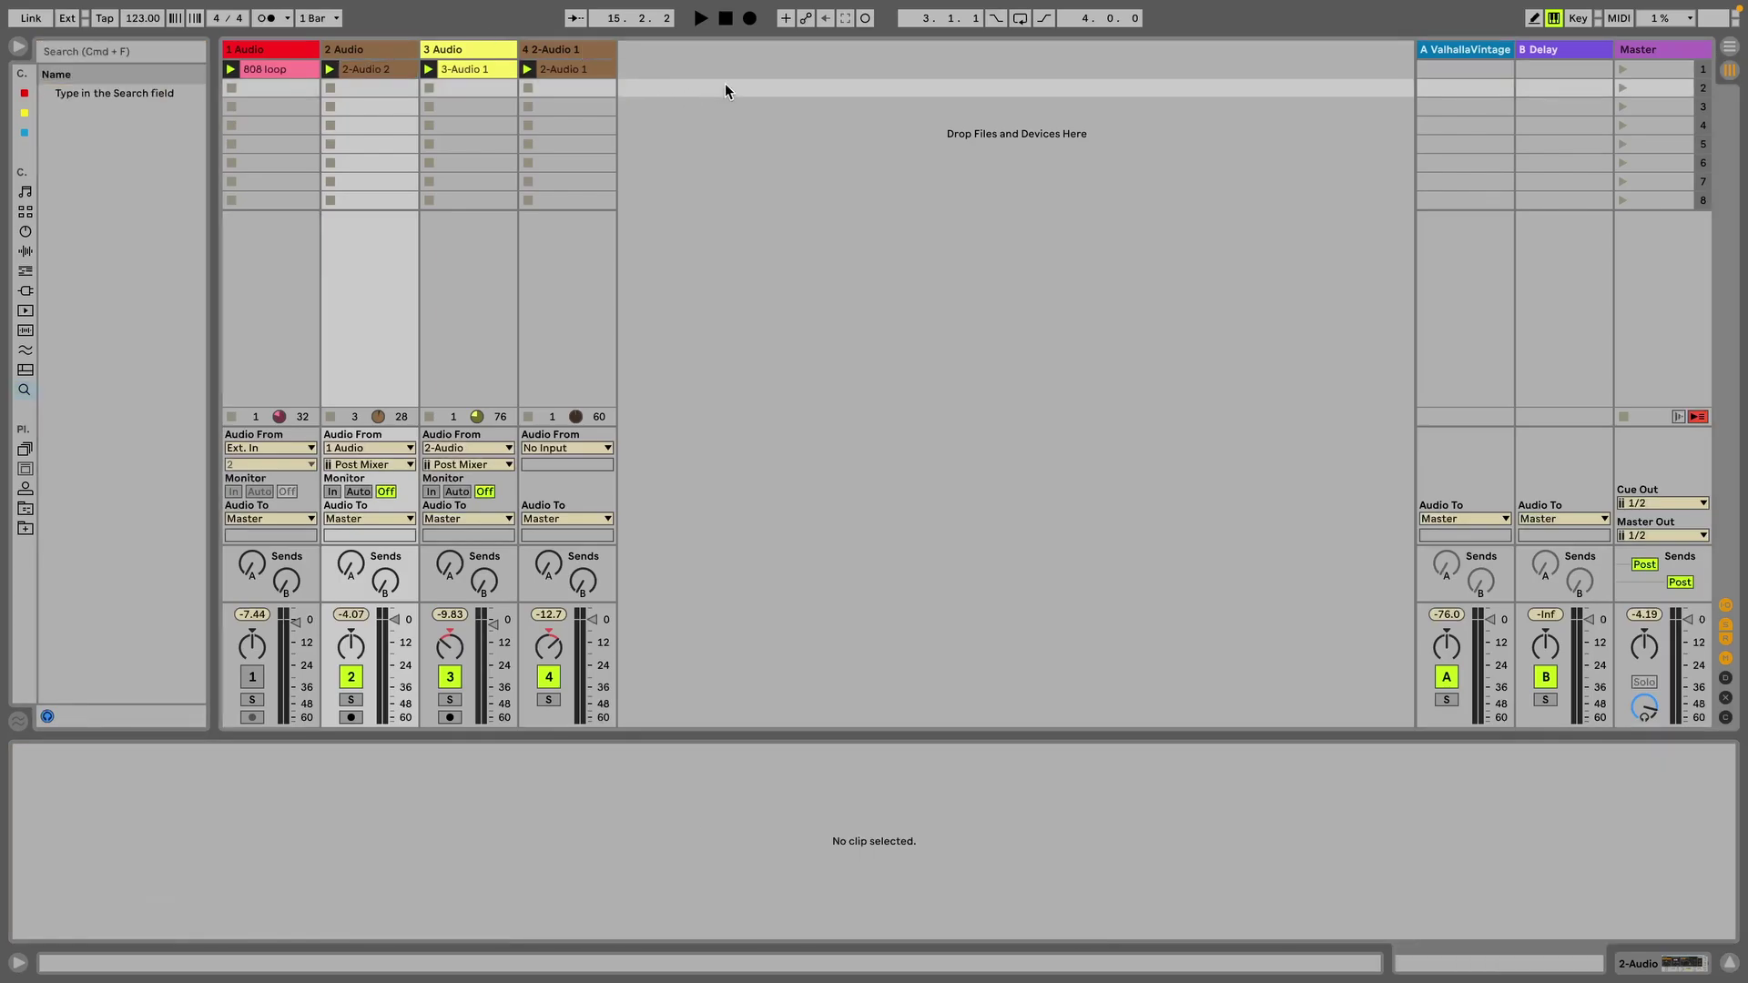
right_click(659, 52)
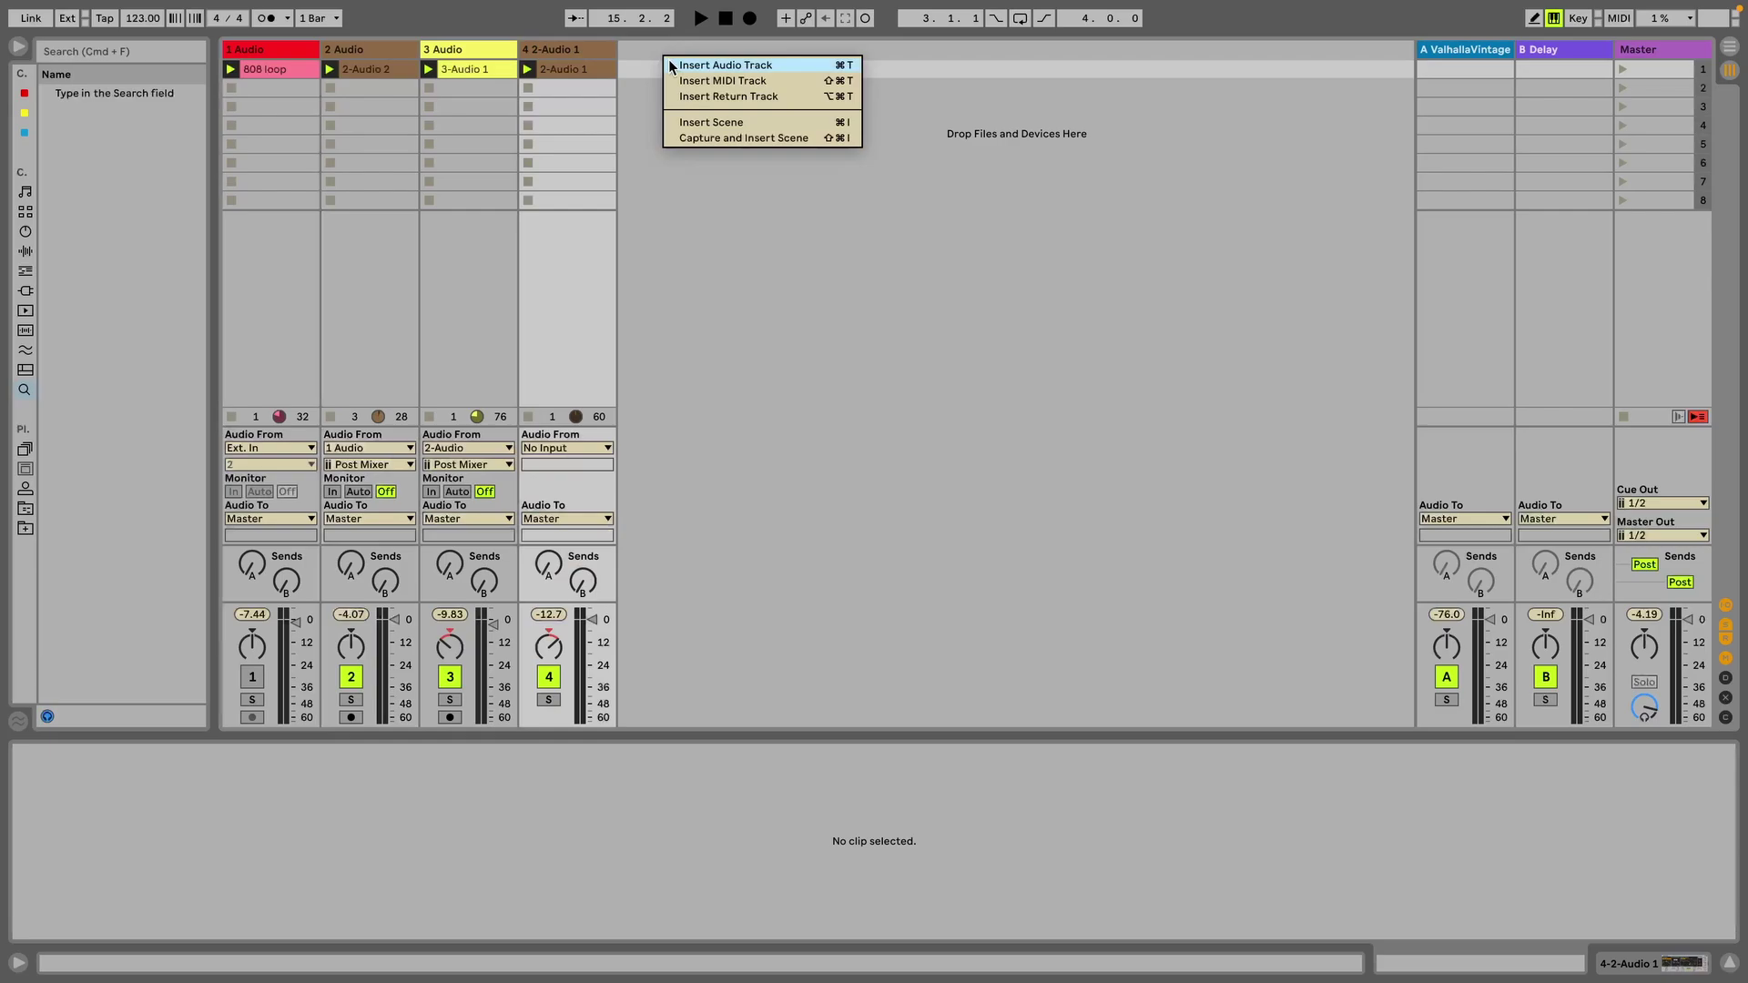
left_click(667, 60)
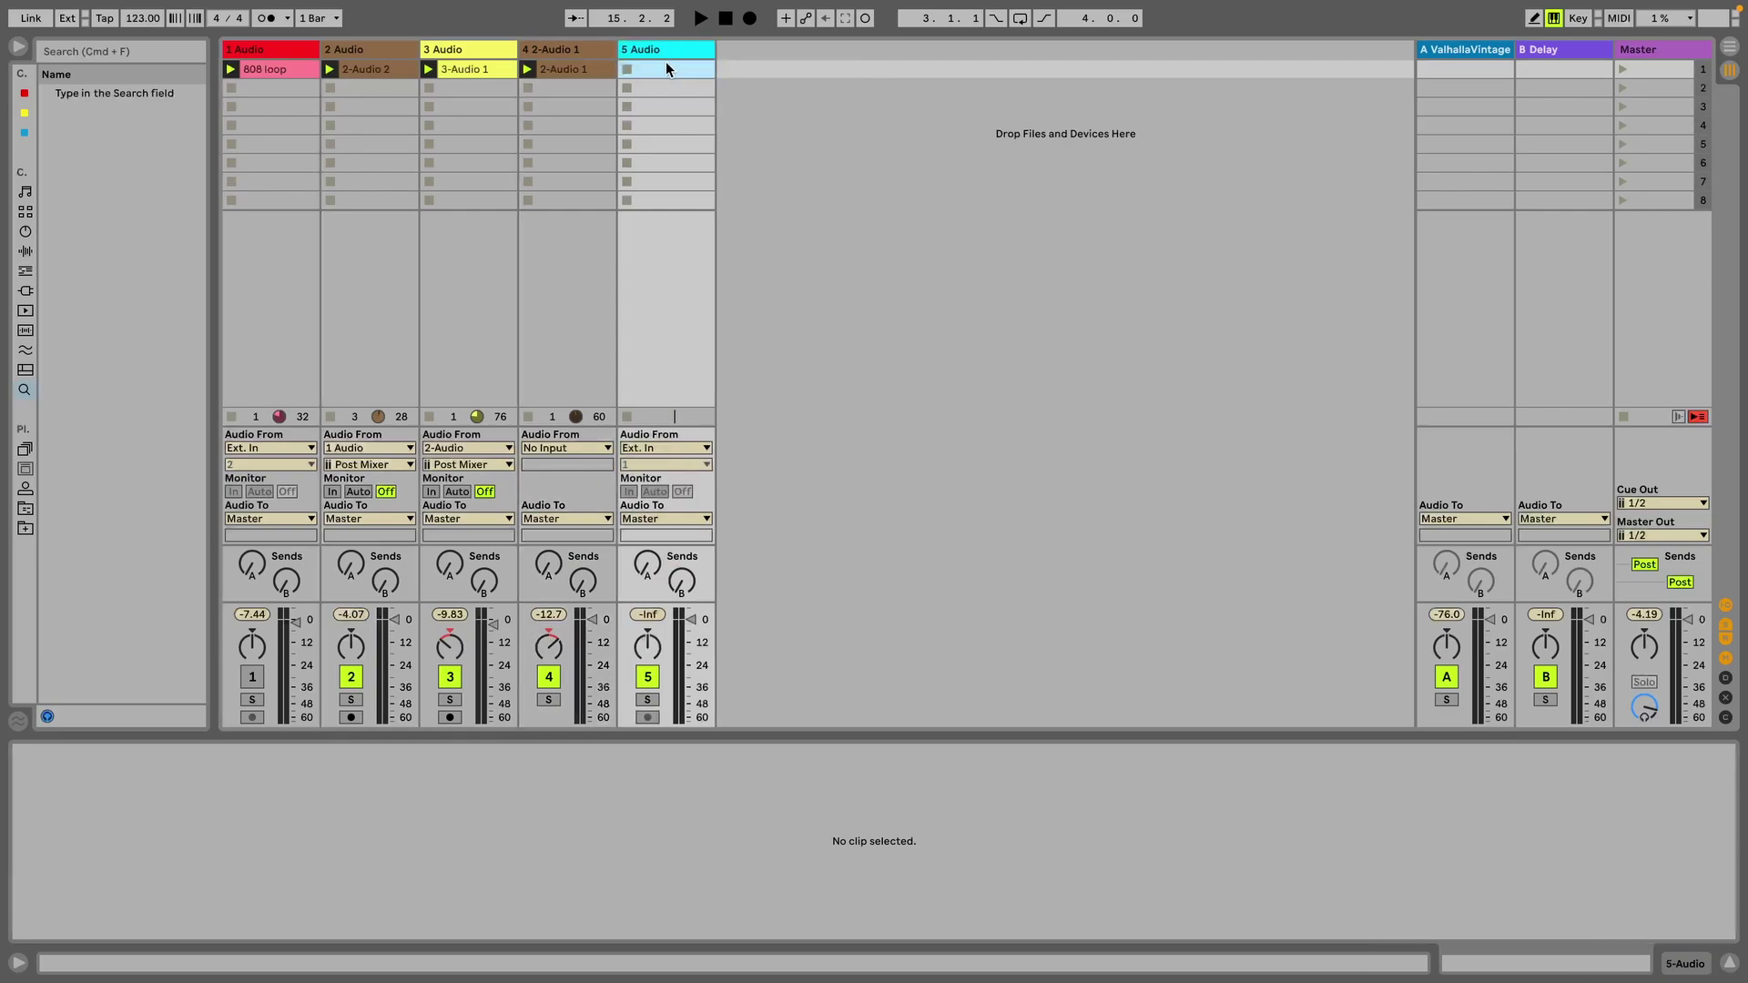
left_click(654, 447)
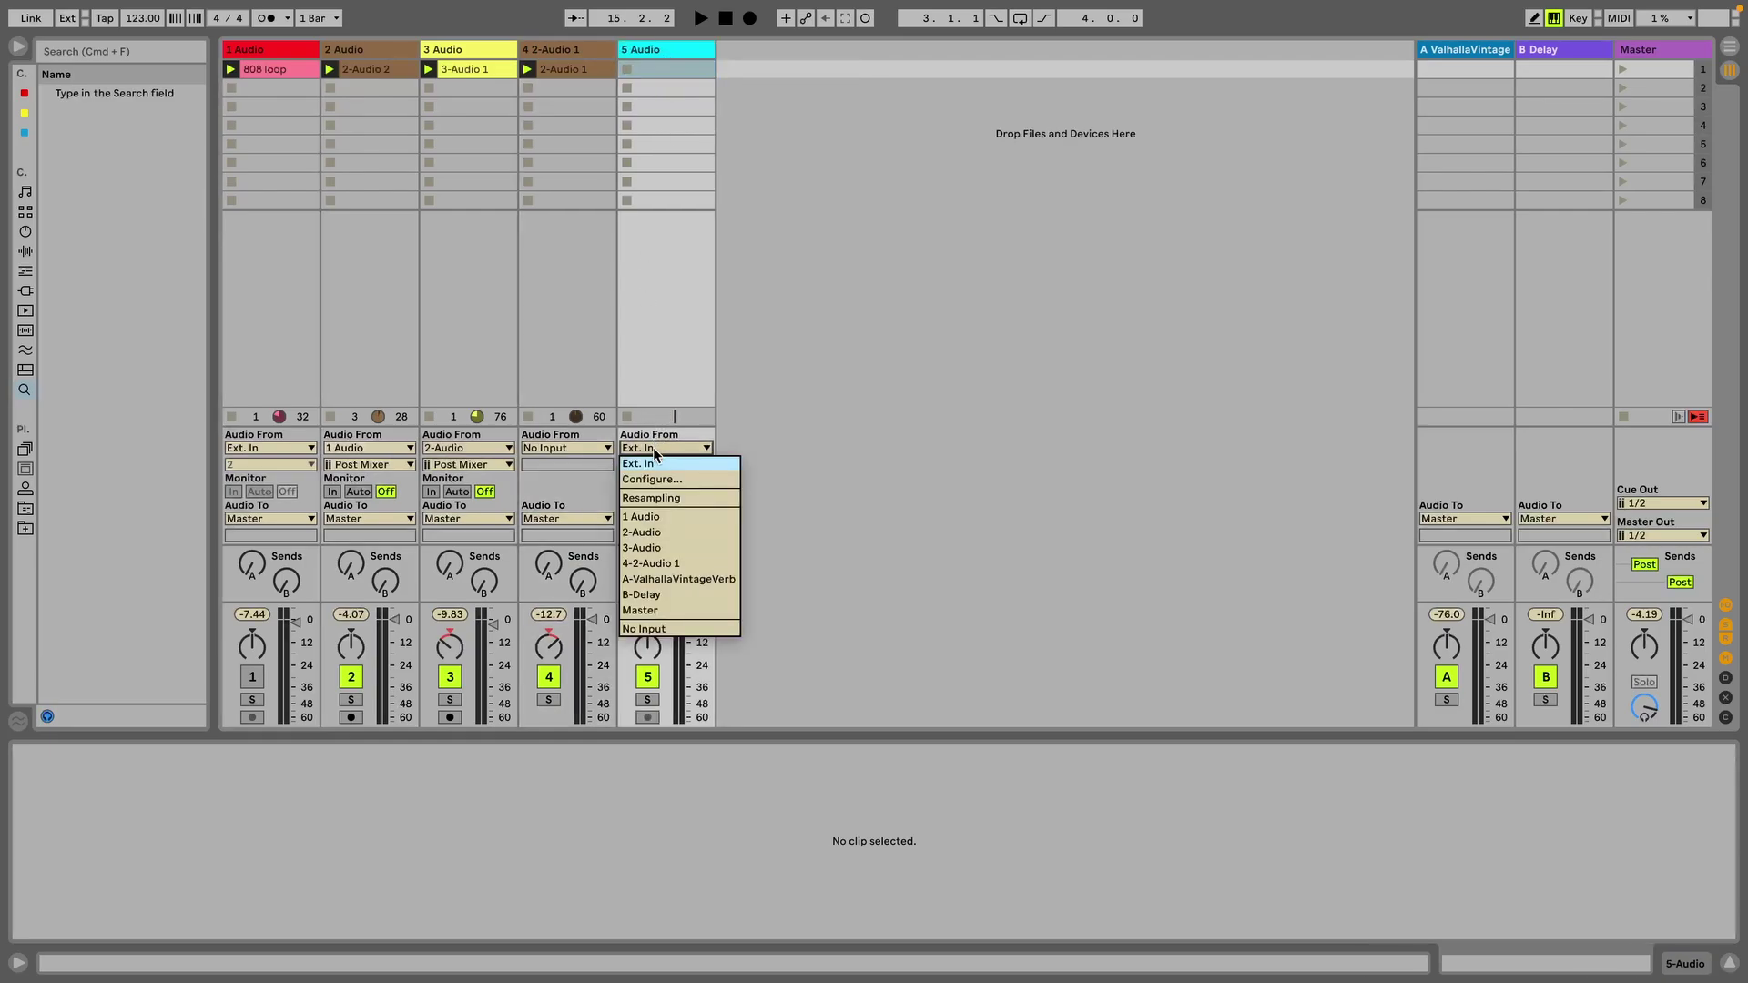
left_click(660, 498)
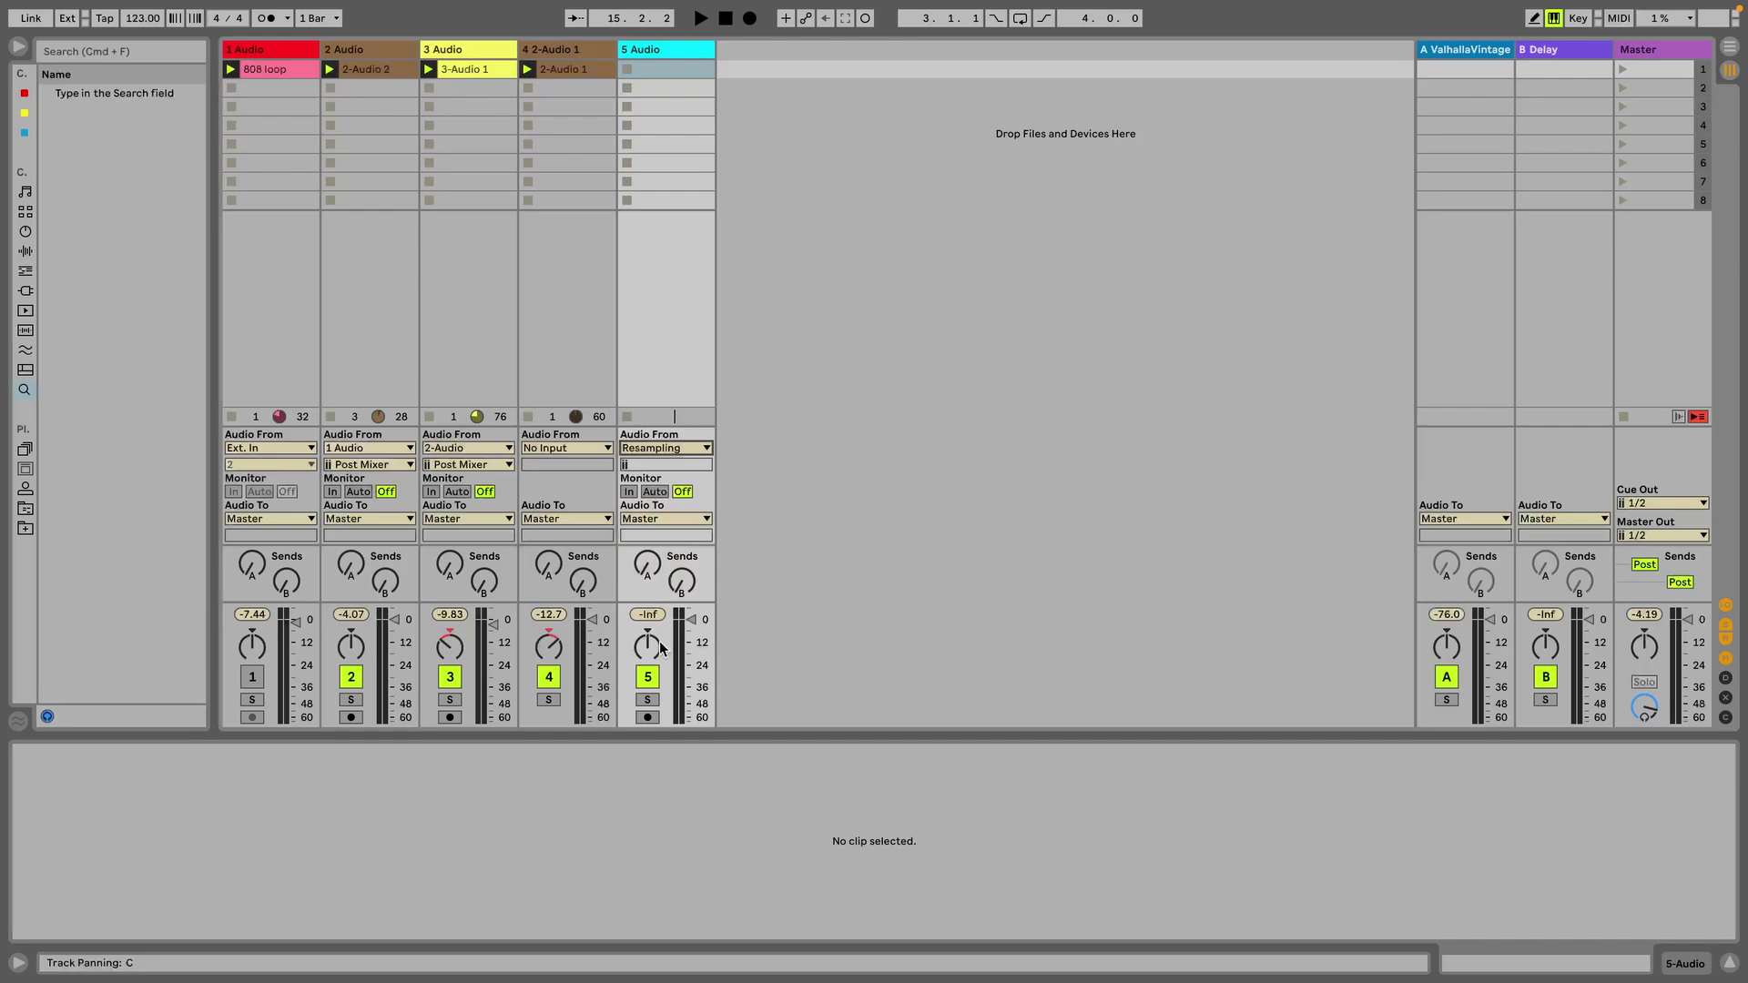
left_click(647, 718)
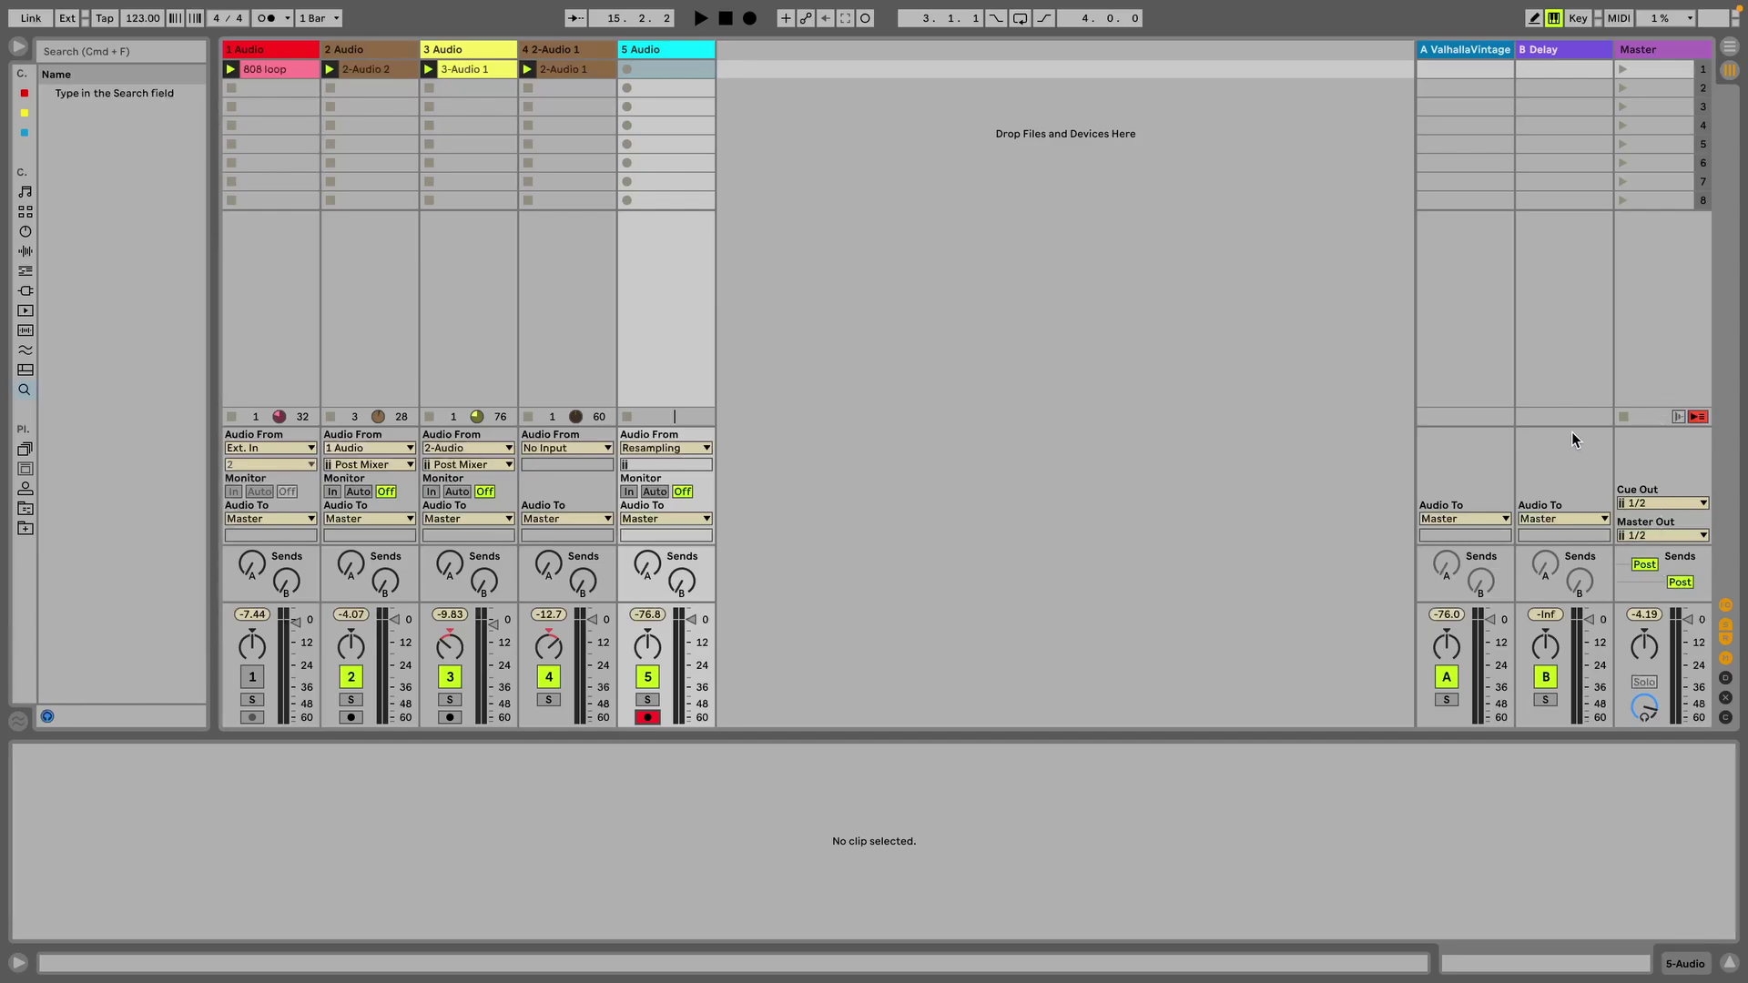
- Select tracks 2, 3 and 4 together and lower their volumes, bringing track 2 to about -5.3 dB
key("Left")
key("Left")
key("Left")
key("Left")
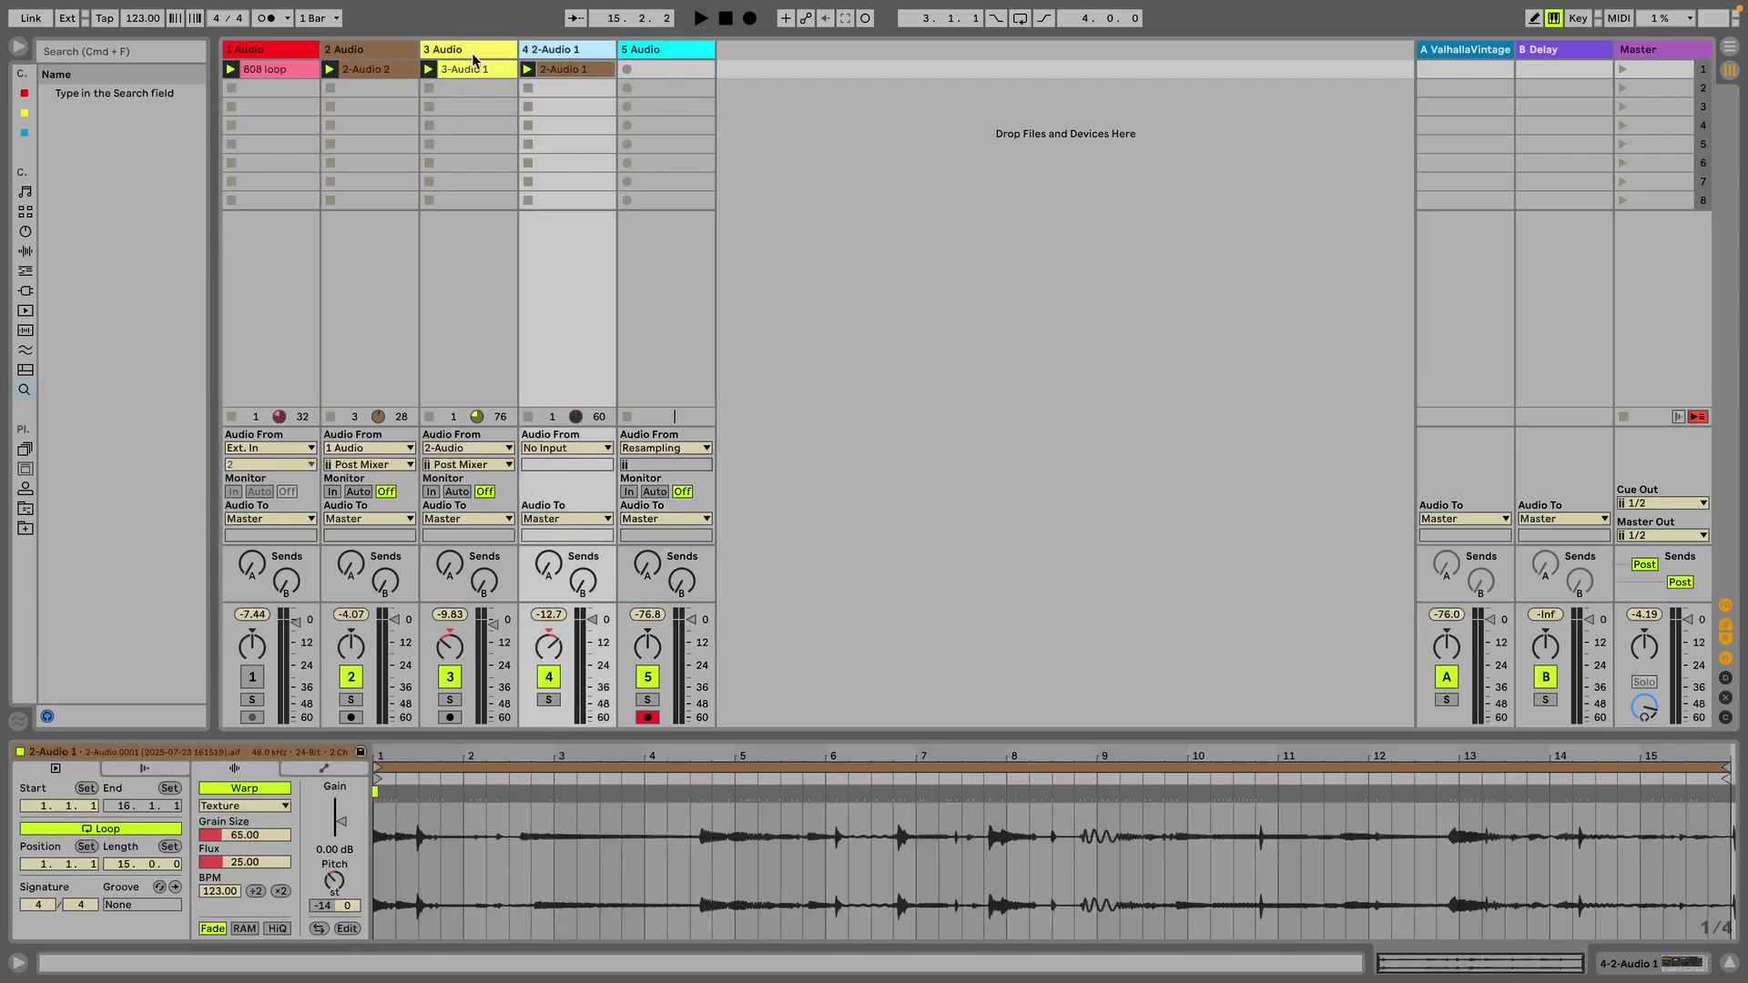
left_click(358, 53)
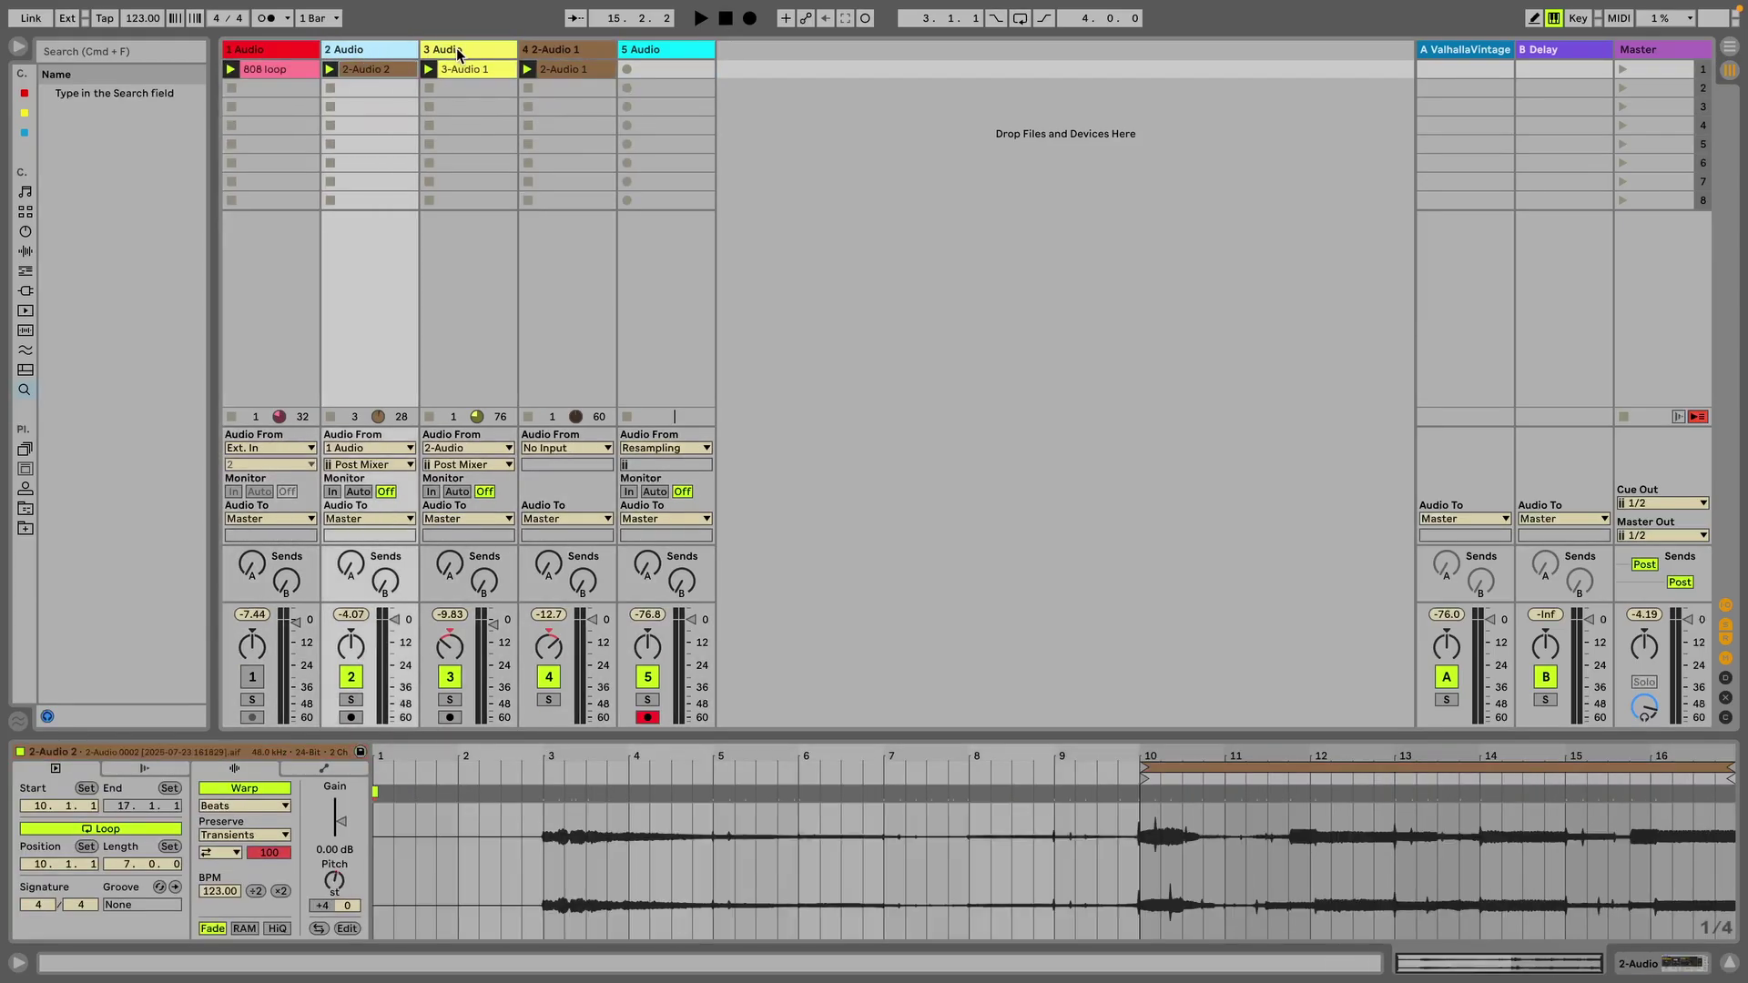
left_click(459, 54)
left_click(587, 54)
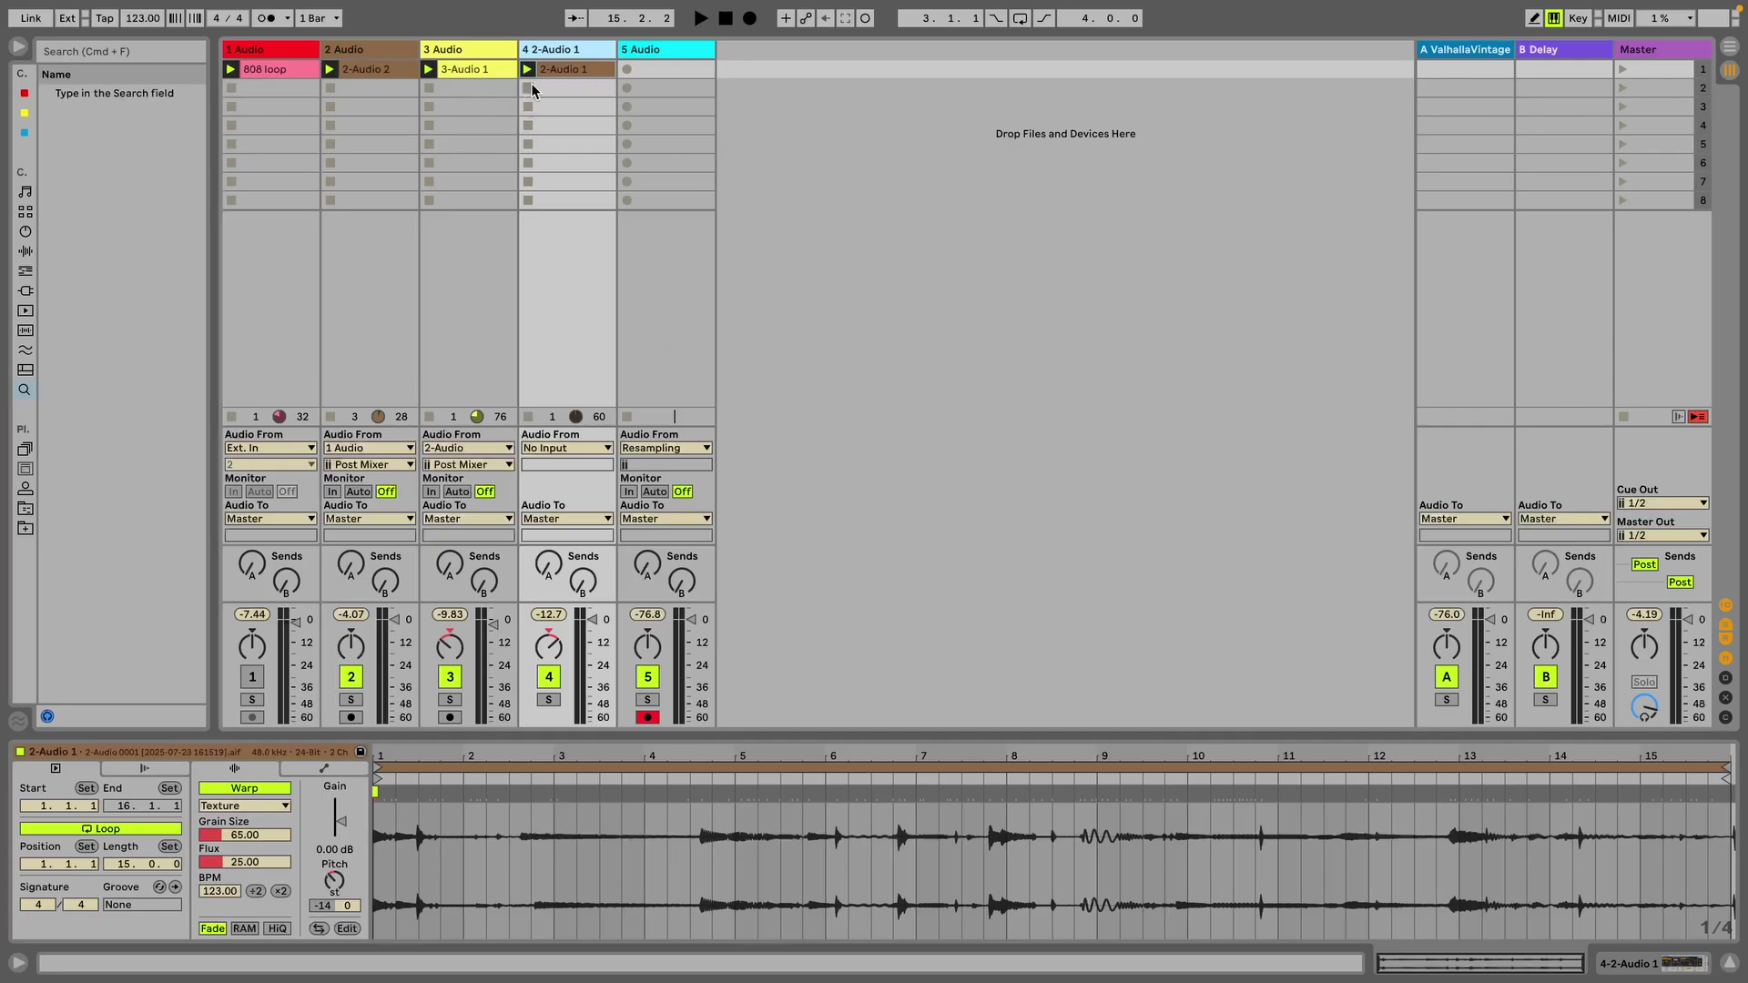
left_click(386, 53, "shift")
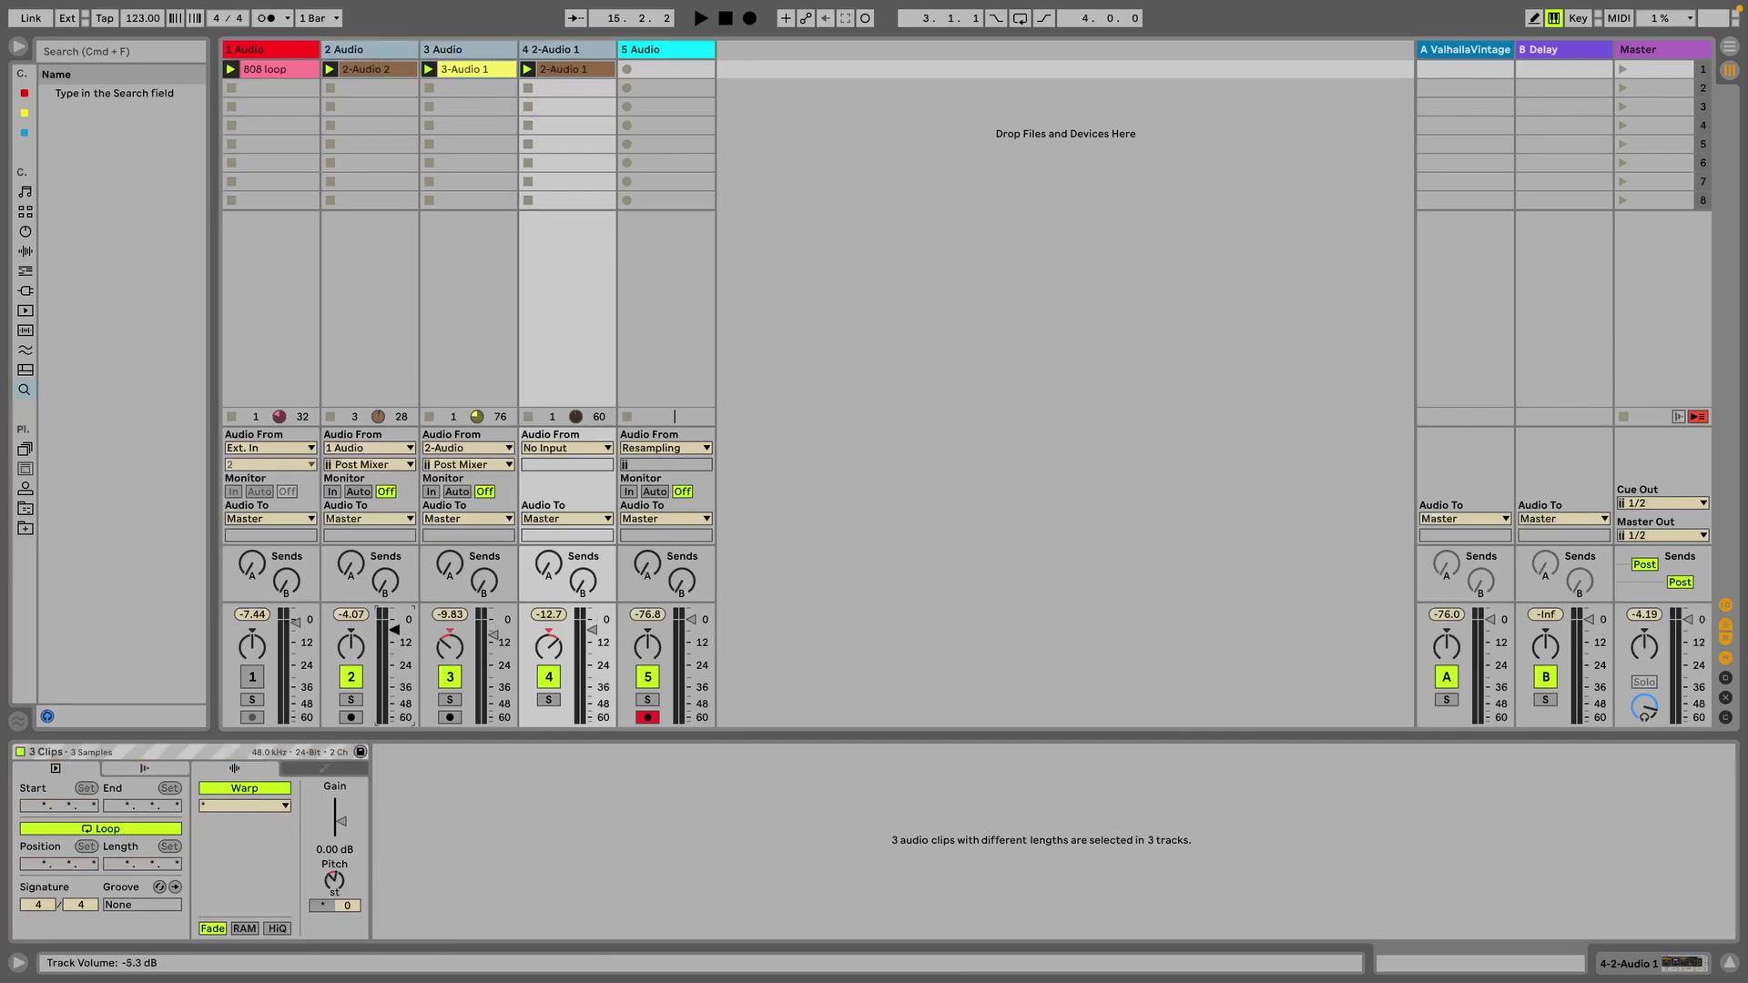
- Record the resampled mix into track 5's first slot while transposing the 2-Audio 2 clip to -21 semitones, and end the recording
left_click(628, 71)
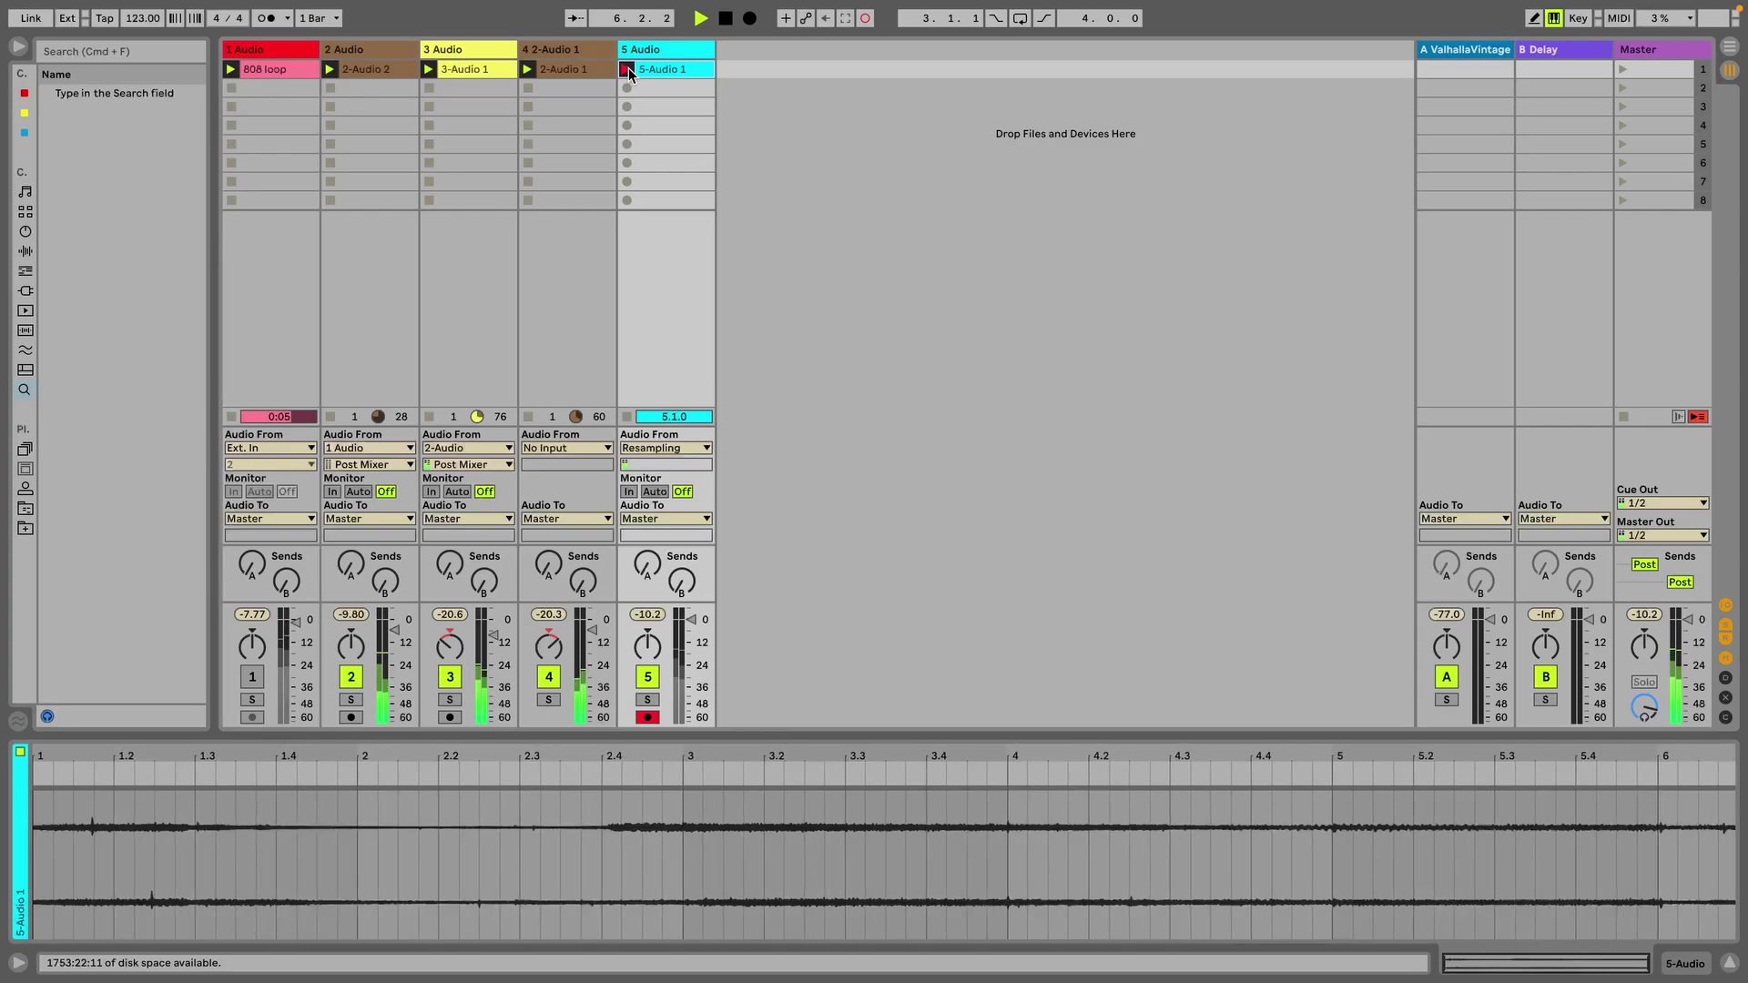
left_click(381, 67)
left_click_drag(333, 888, 332, 942)
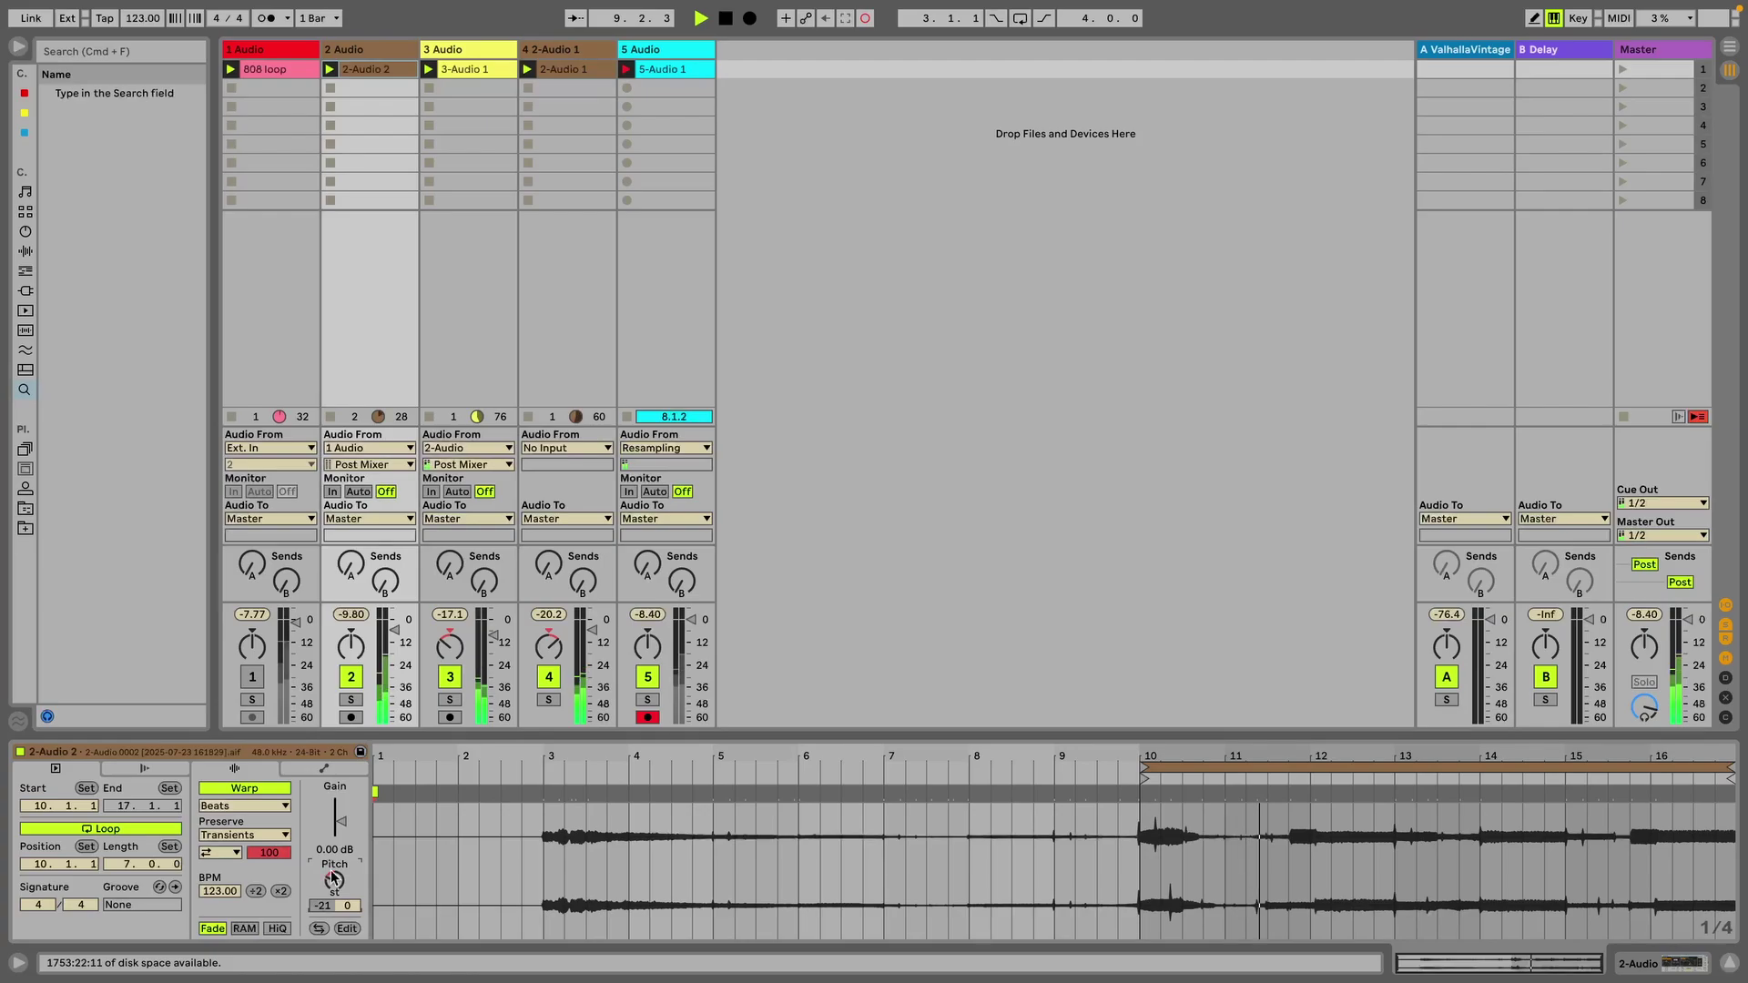
left_click(627, 70)
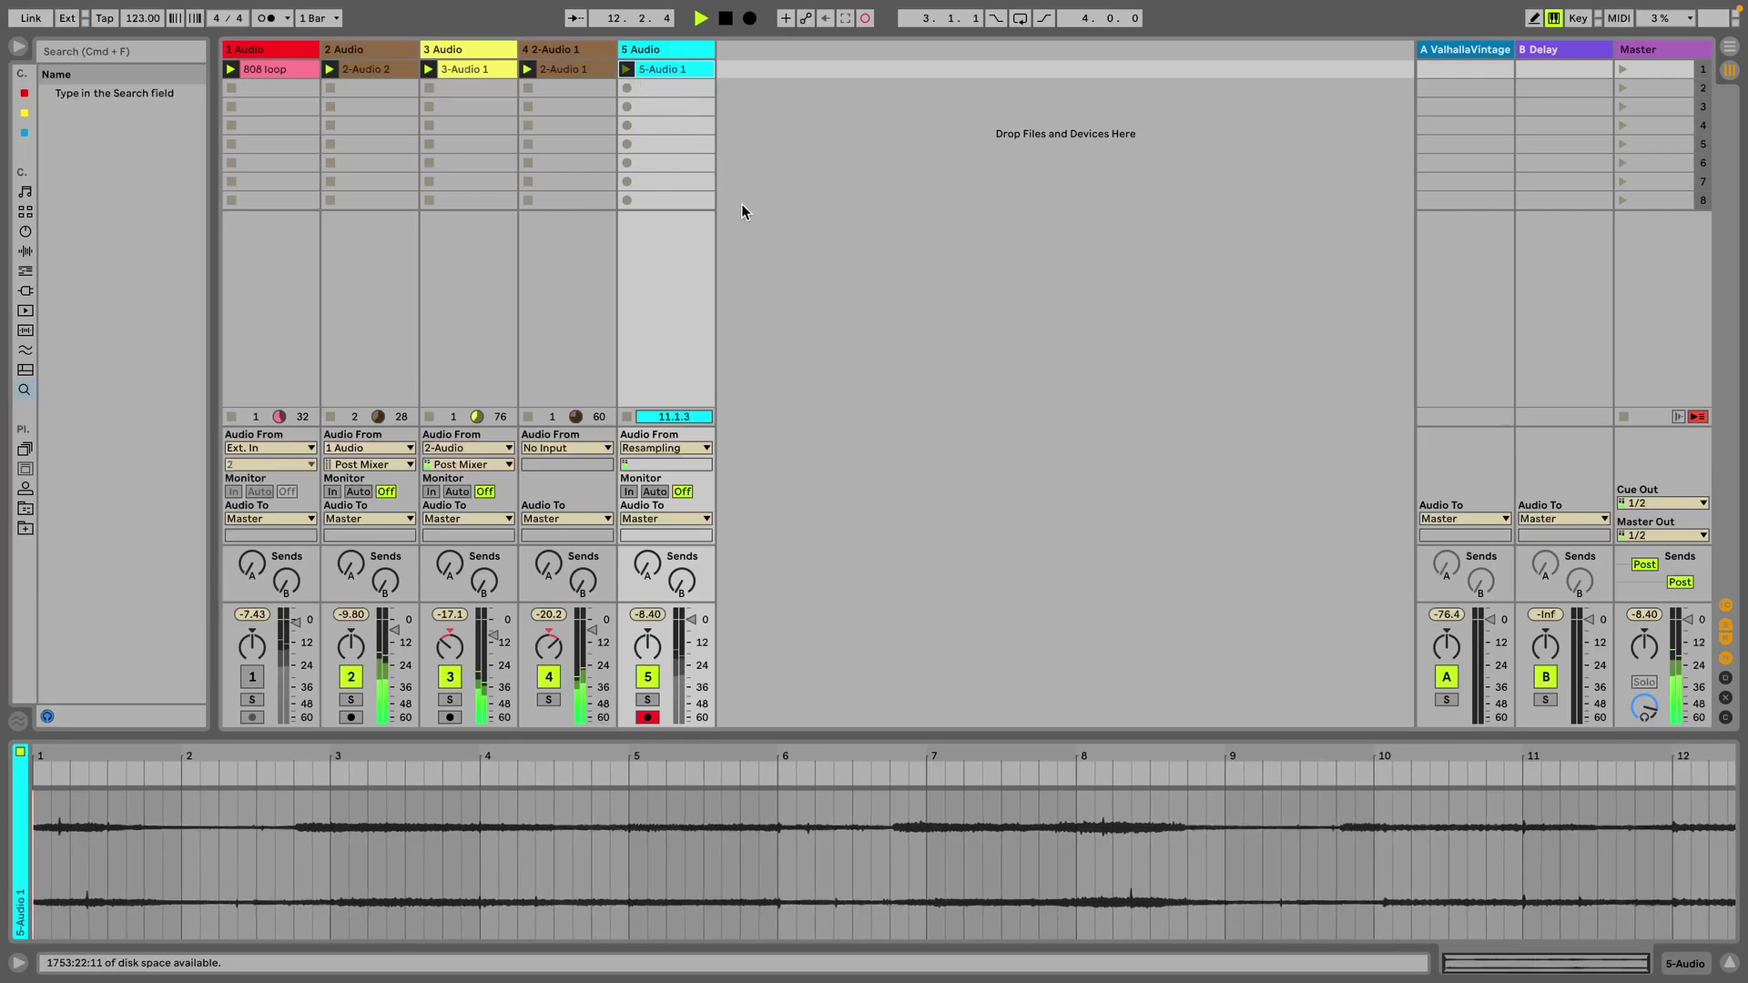
key("space")
key("space")
key("space")
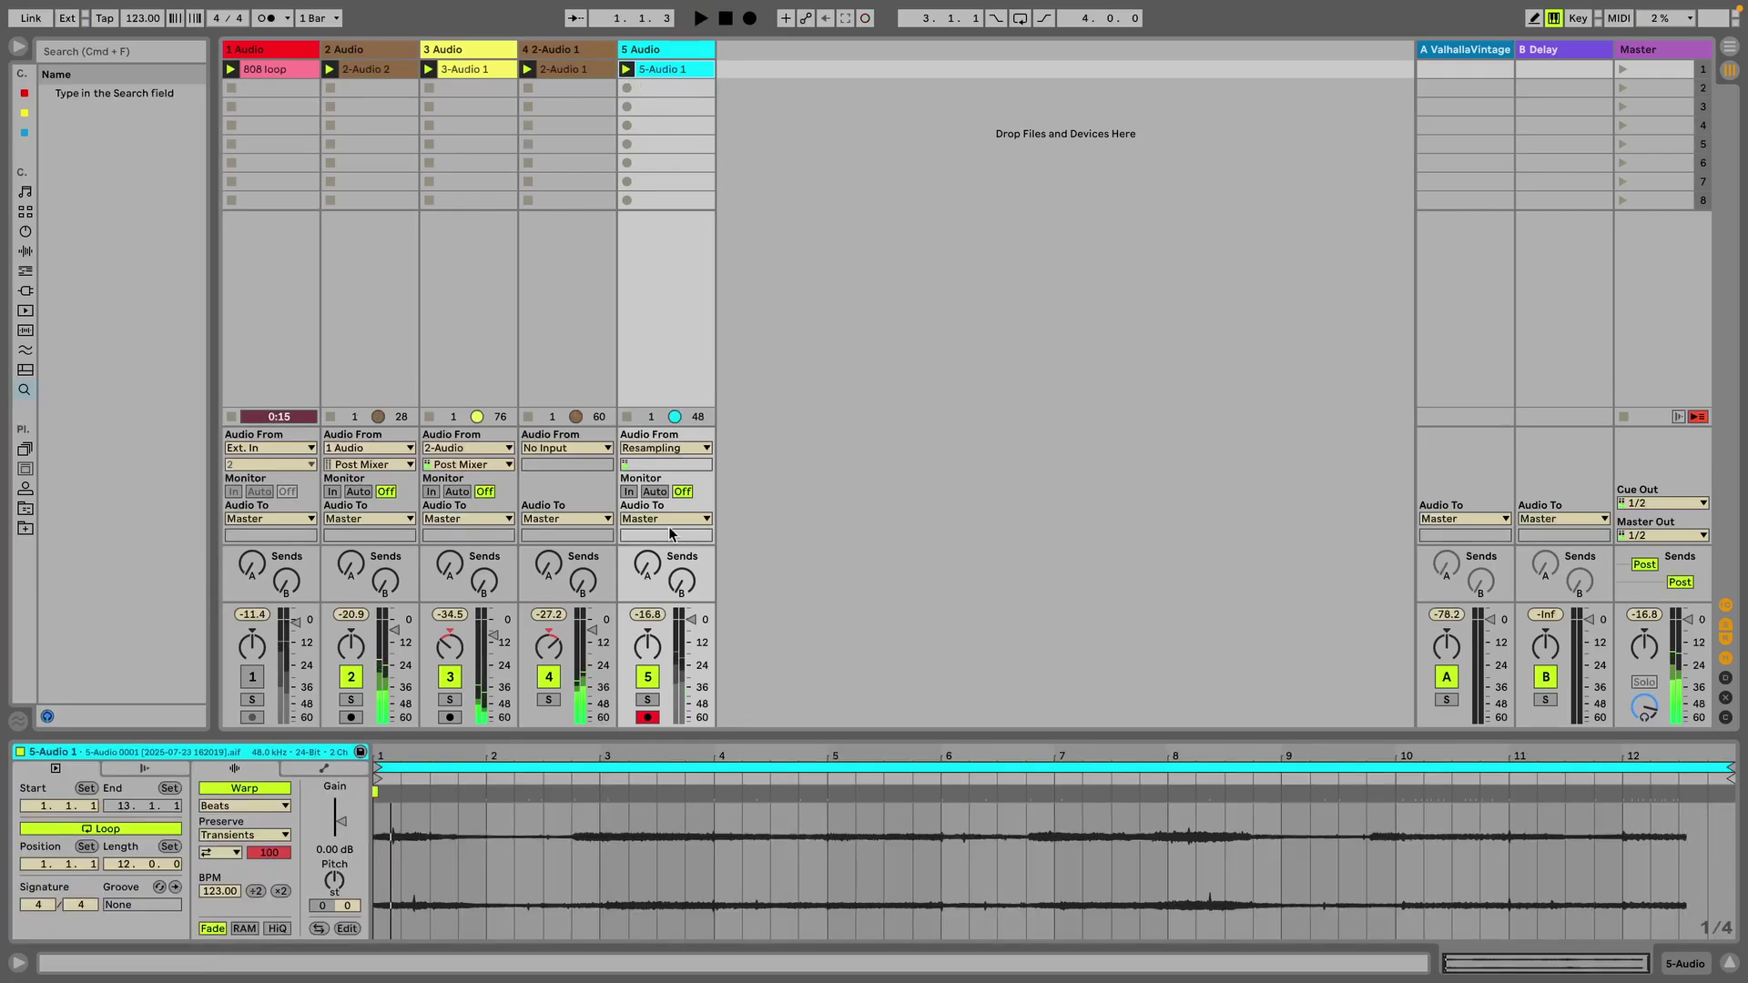
- Deactivate tracks 2, 3 and 4, raise the 5-Audio 1 clip's gain to 4.50 dB, and play track 5 soloed
left_click(549, 677)
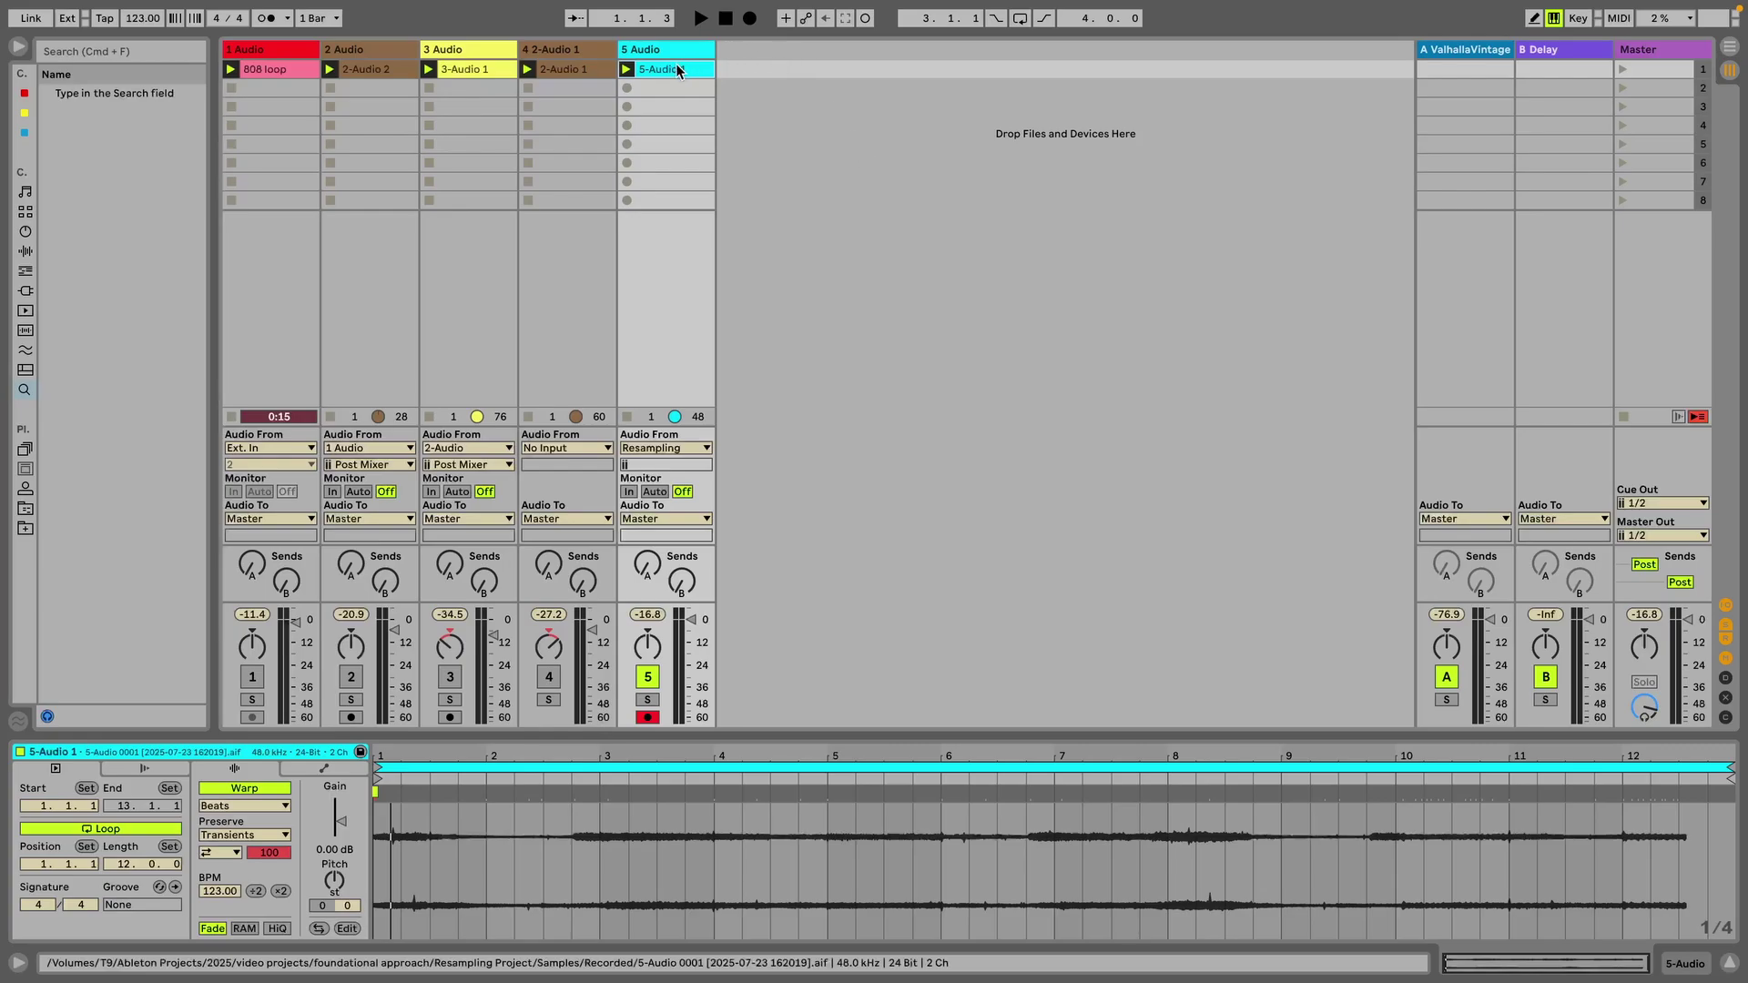
left_click_drag(339, 823, 339, 807)
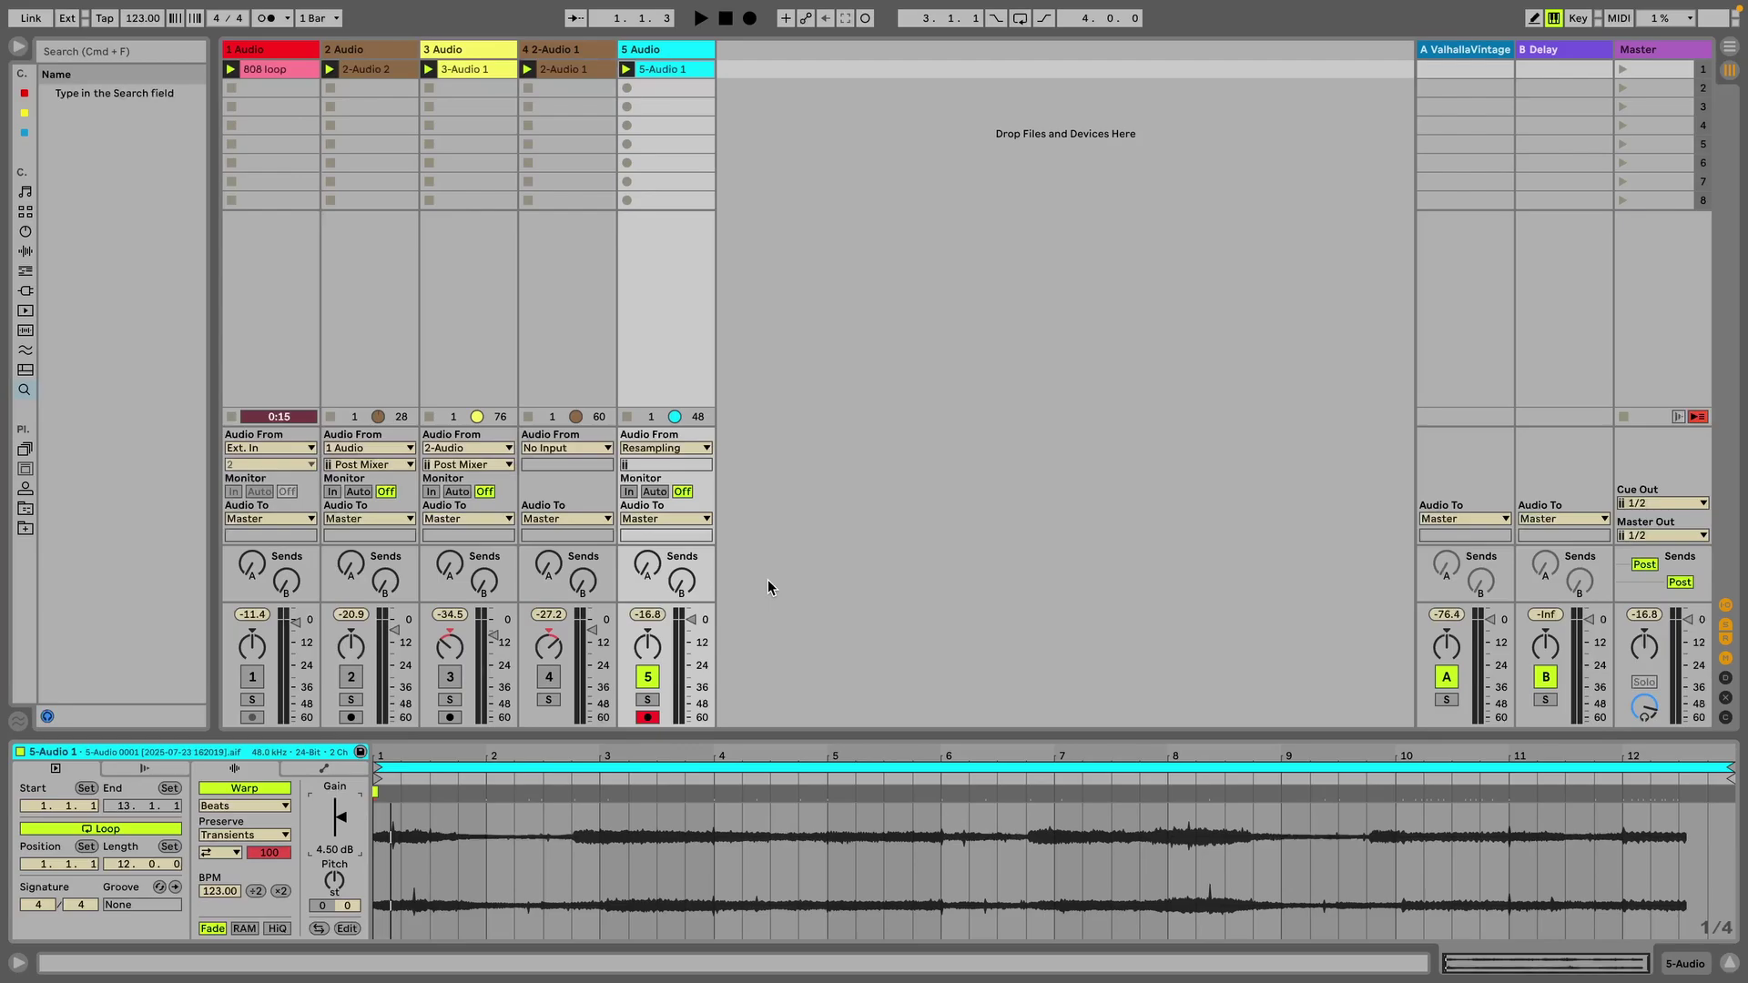
left_click(647, 699)
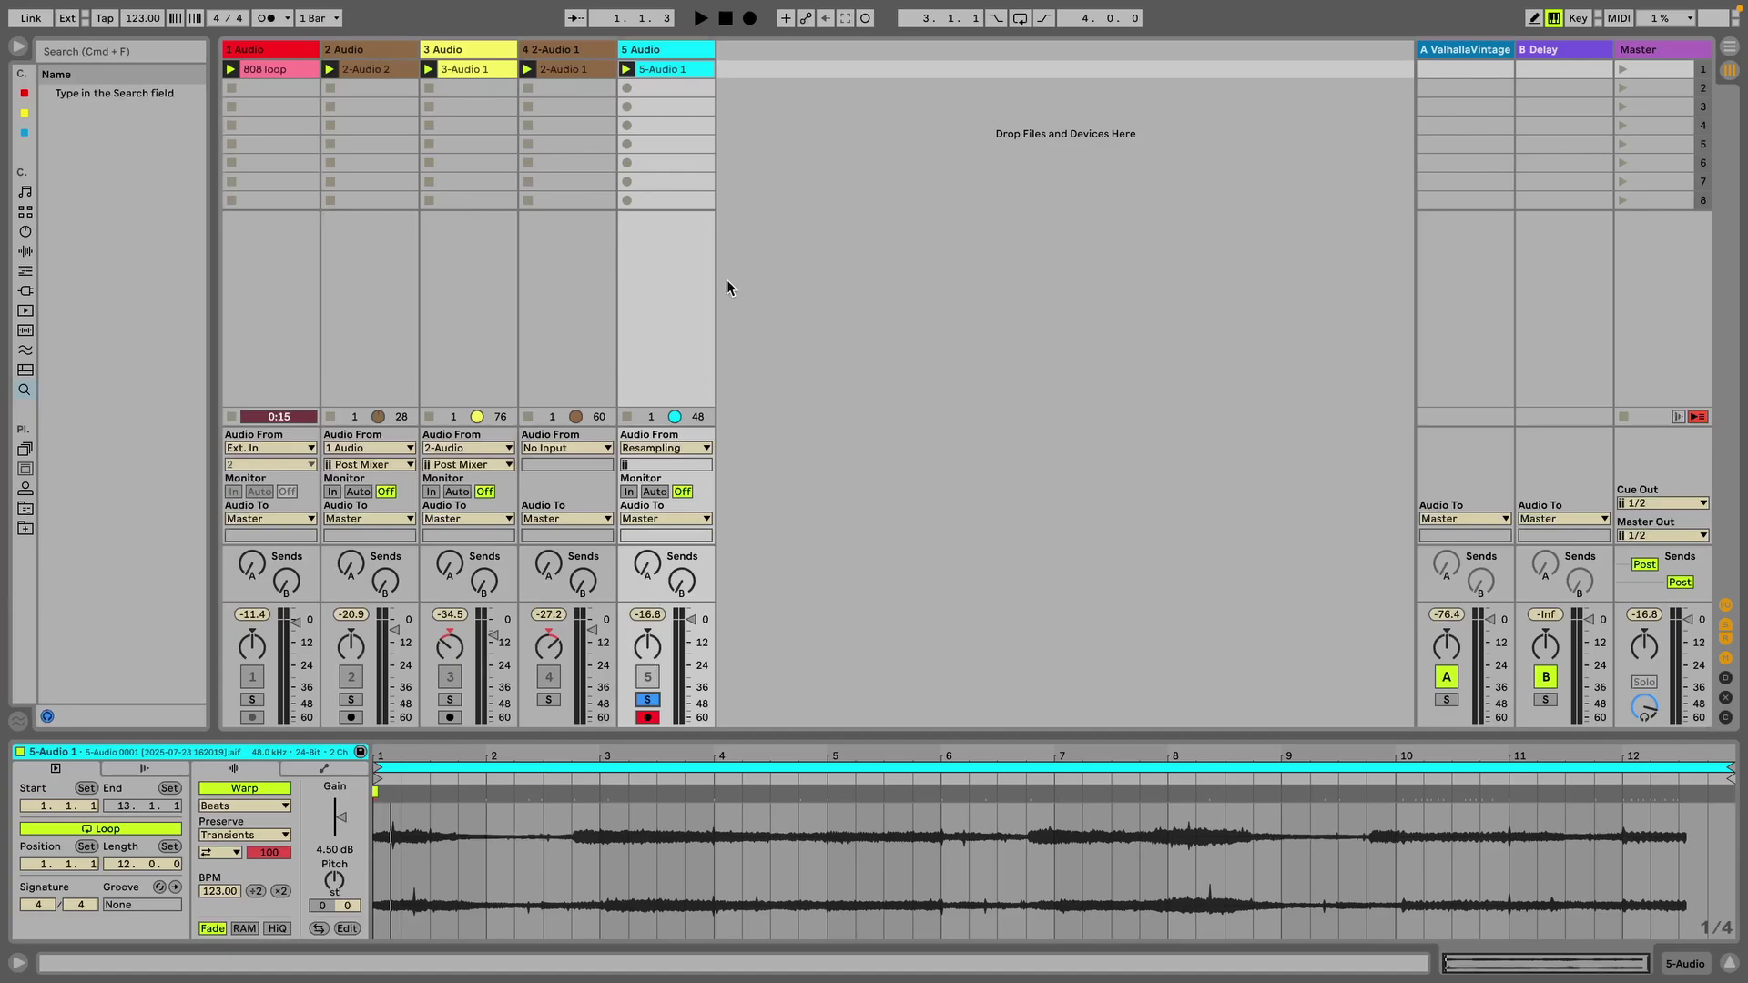
key("space")
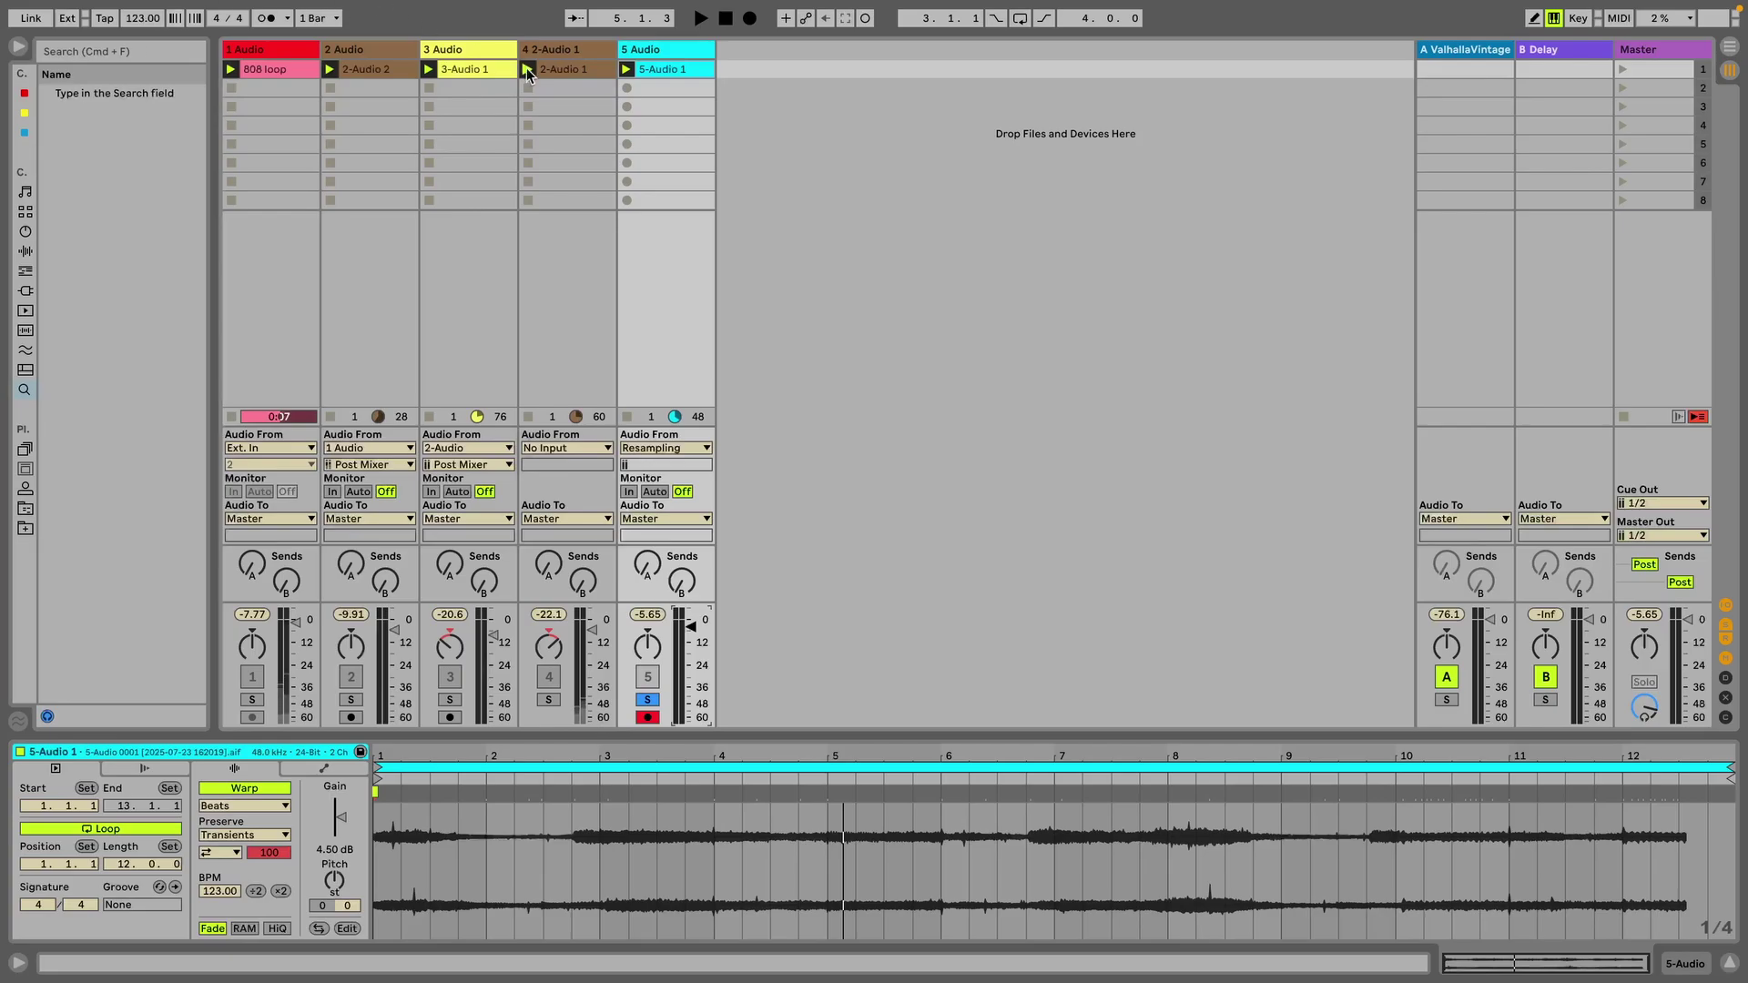
- Make track 2 active instead of the soloed track 5, and play it with its Reverb at 51 % Dry/Wet
left_click(649, 701)
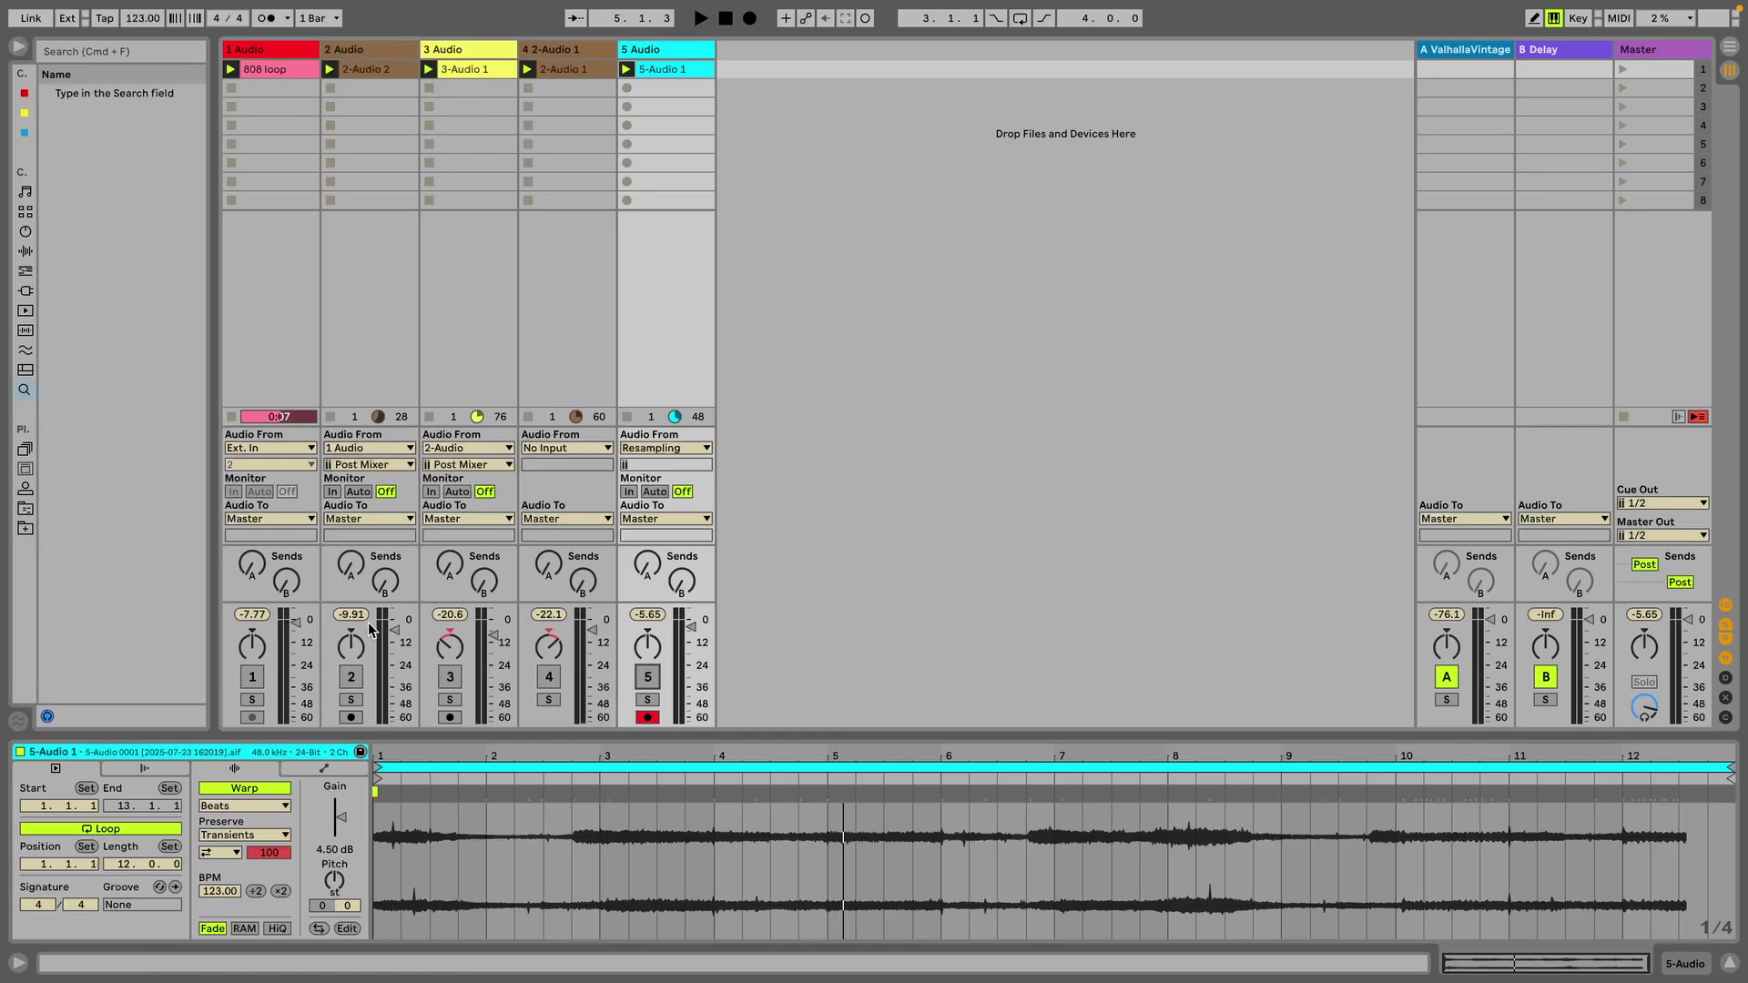
left_click(351, 676)
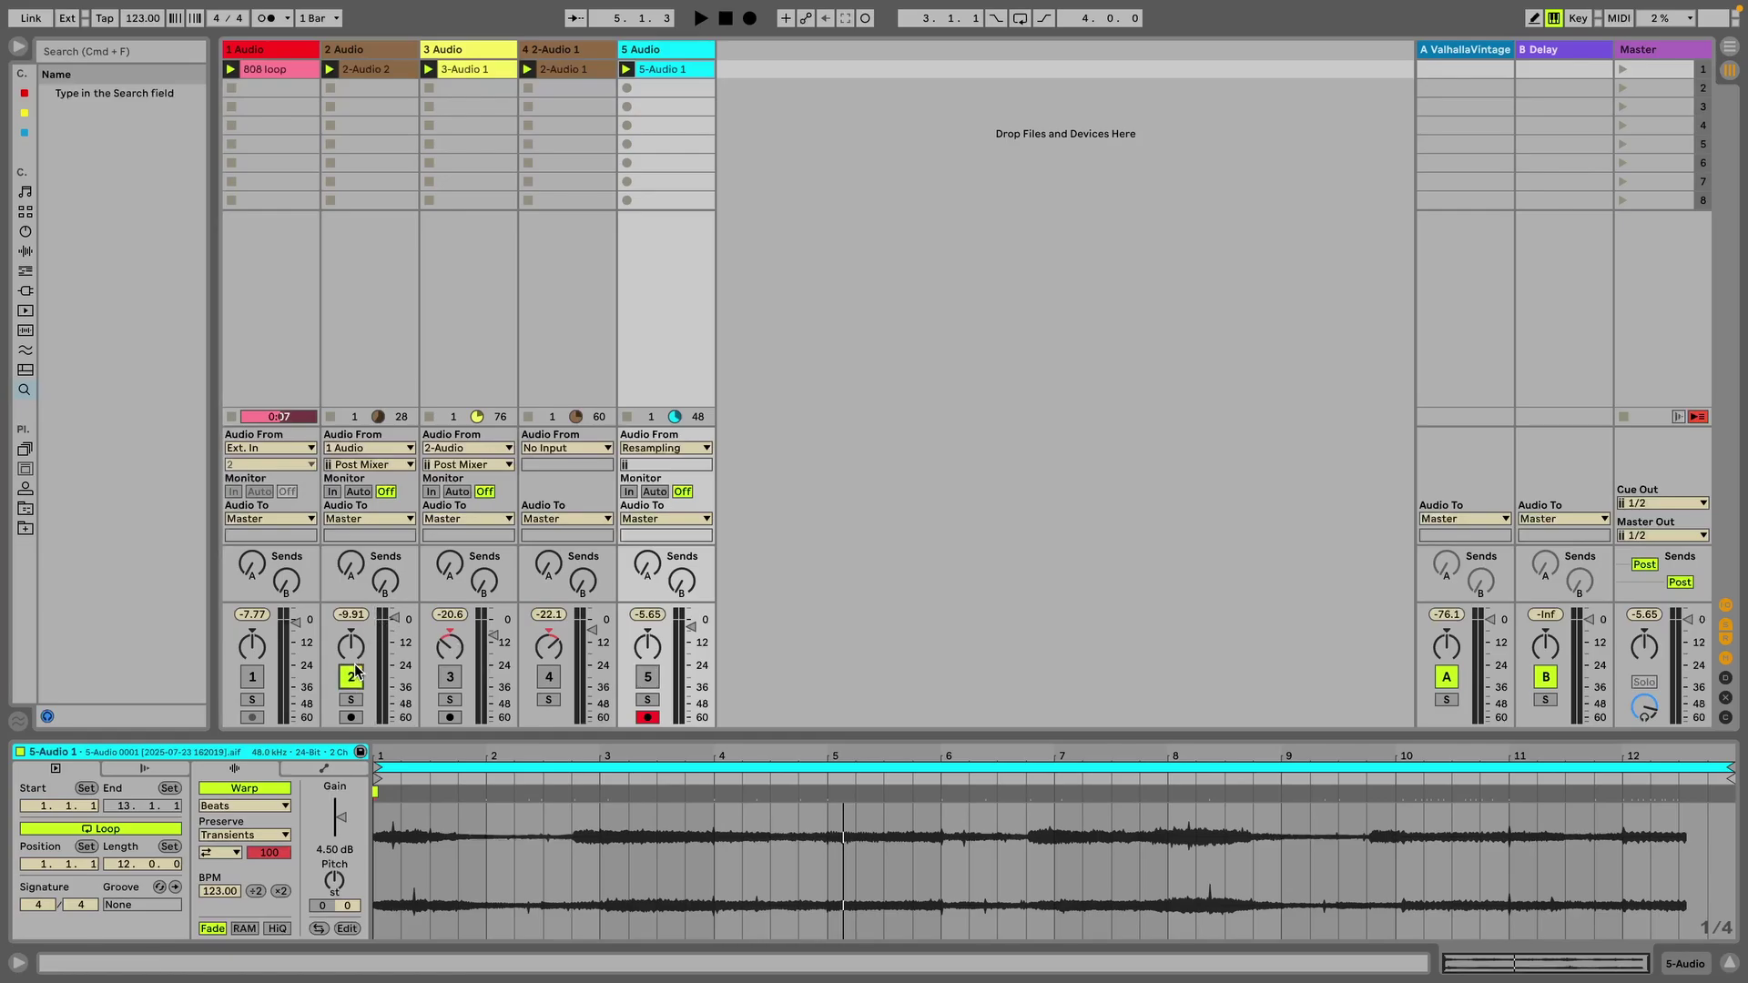
left_click(398, 52)
left_click(1644, 956)
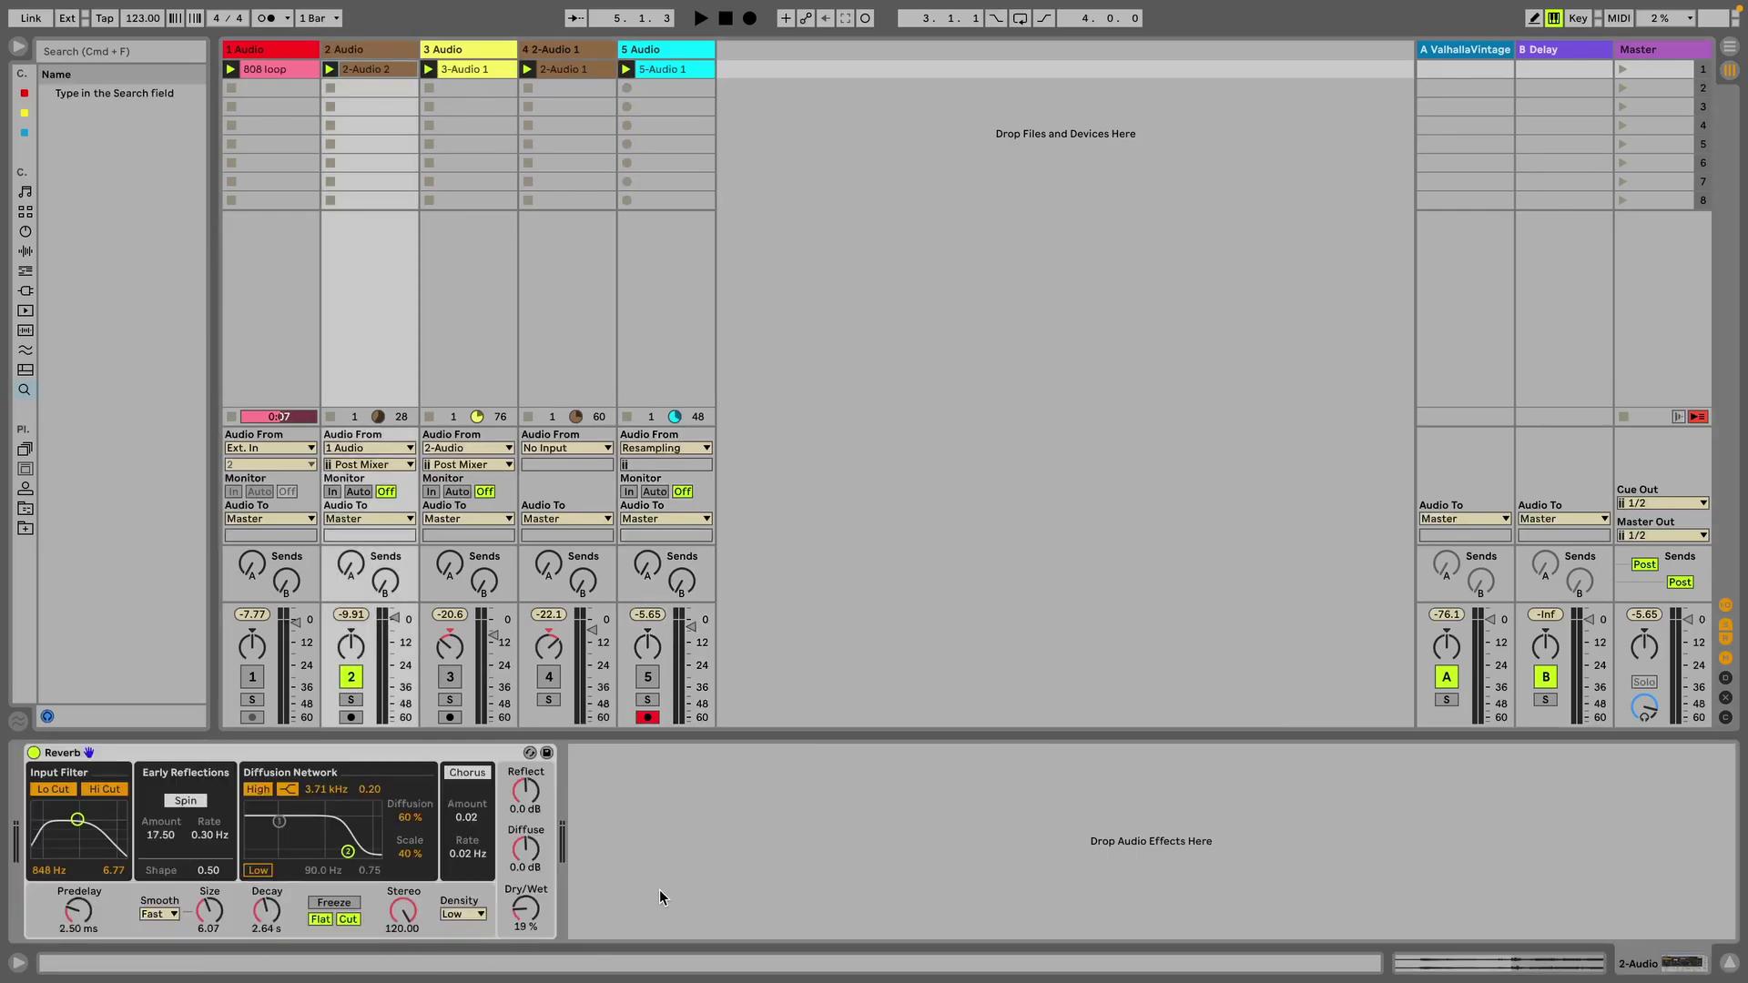
left_click_drag(541, 921, 540, 888)
key("space")
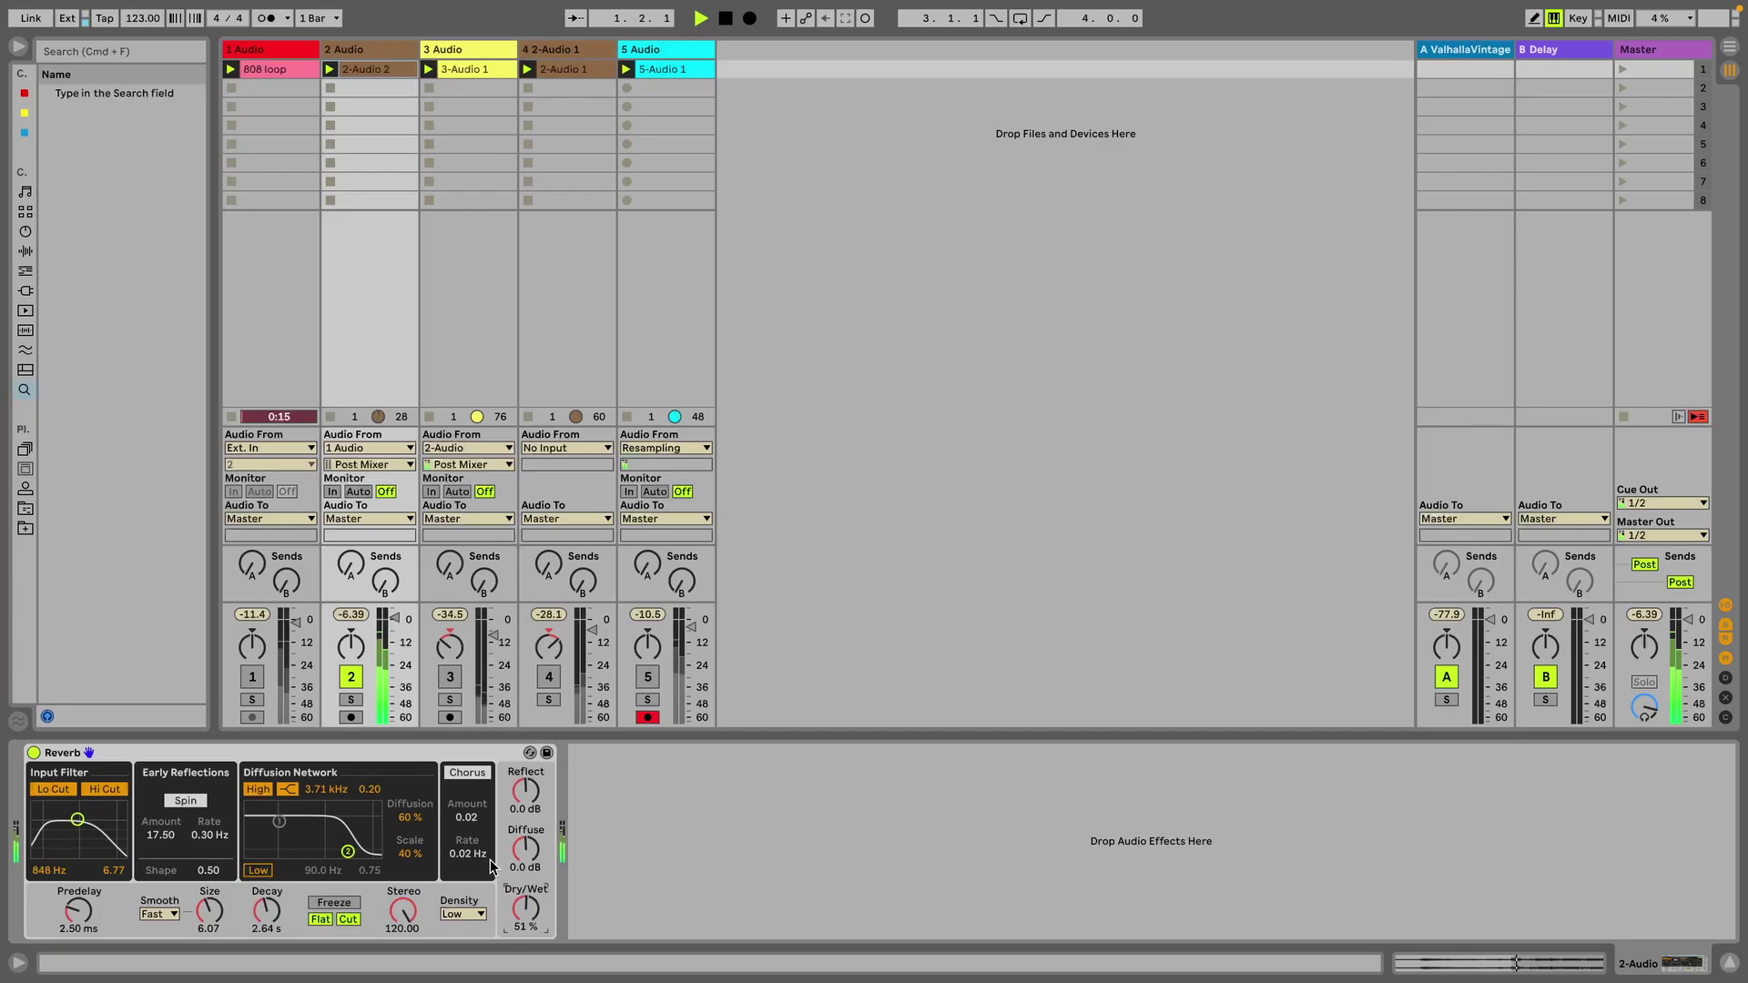
key("space")
- Switch the 2-Audio 2 clip to Re-Pitch warping, double its BPM twice to 492.00 and play it
left_click(1462, 957)
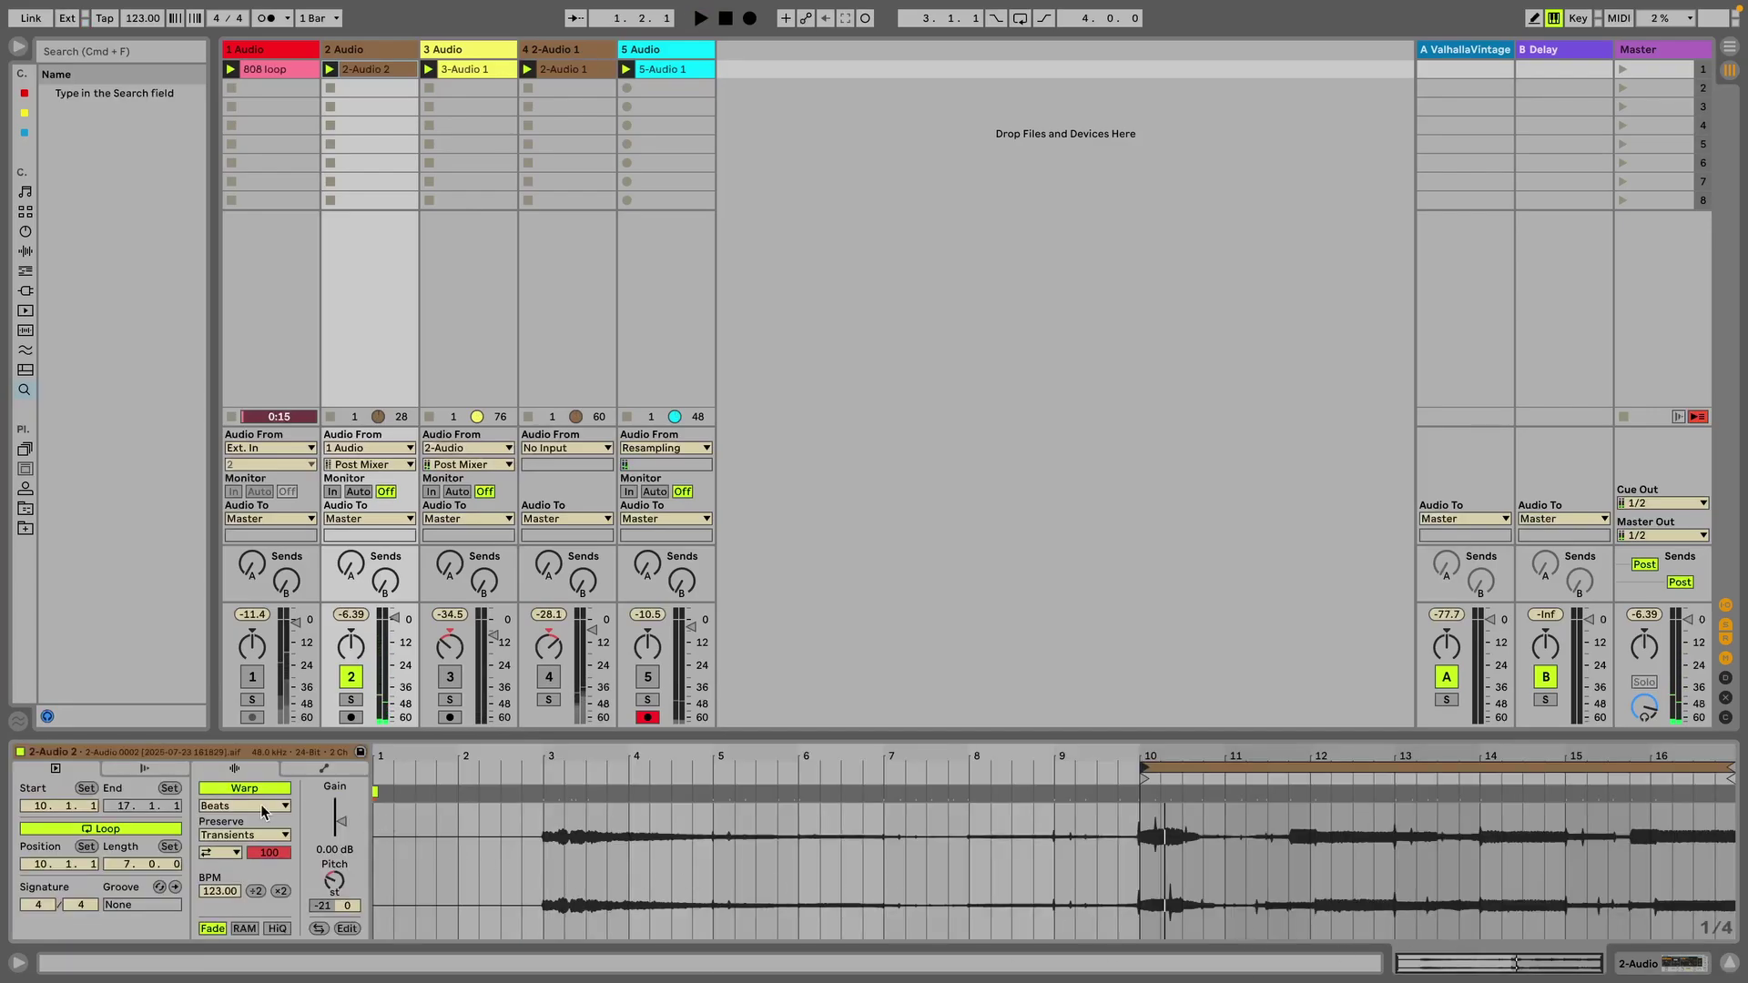
left_click(263, 806)
left_click(255, 867)
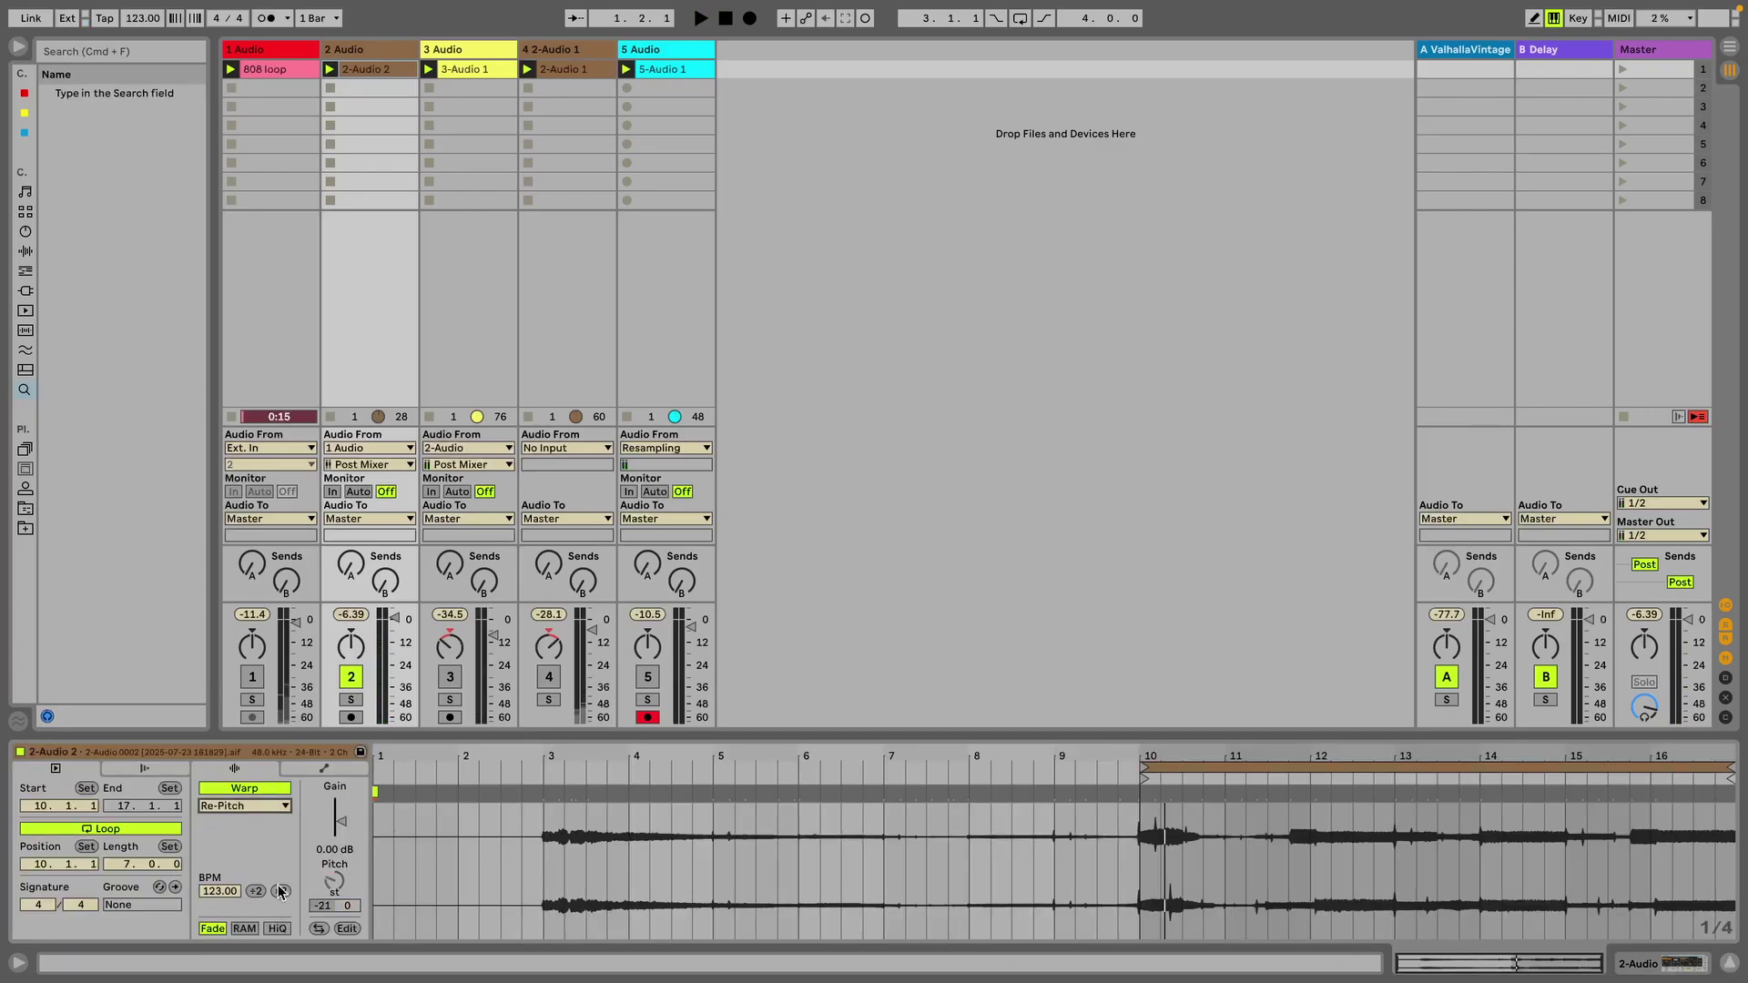
left_click(280, 891)
left_click(280, 891)
key("space")
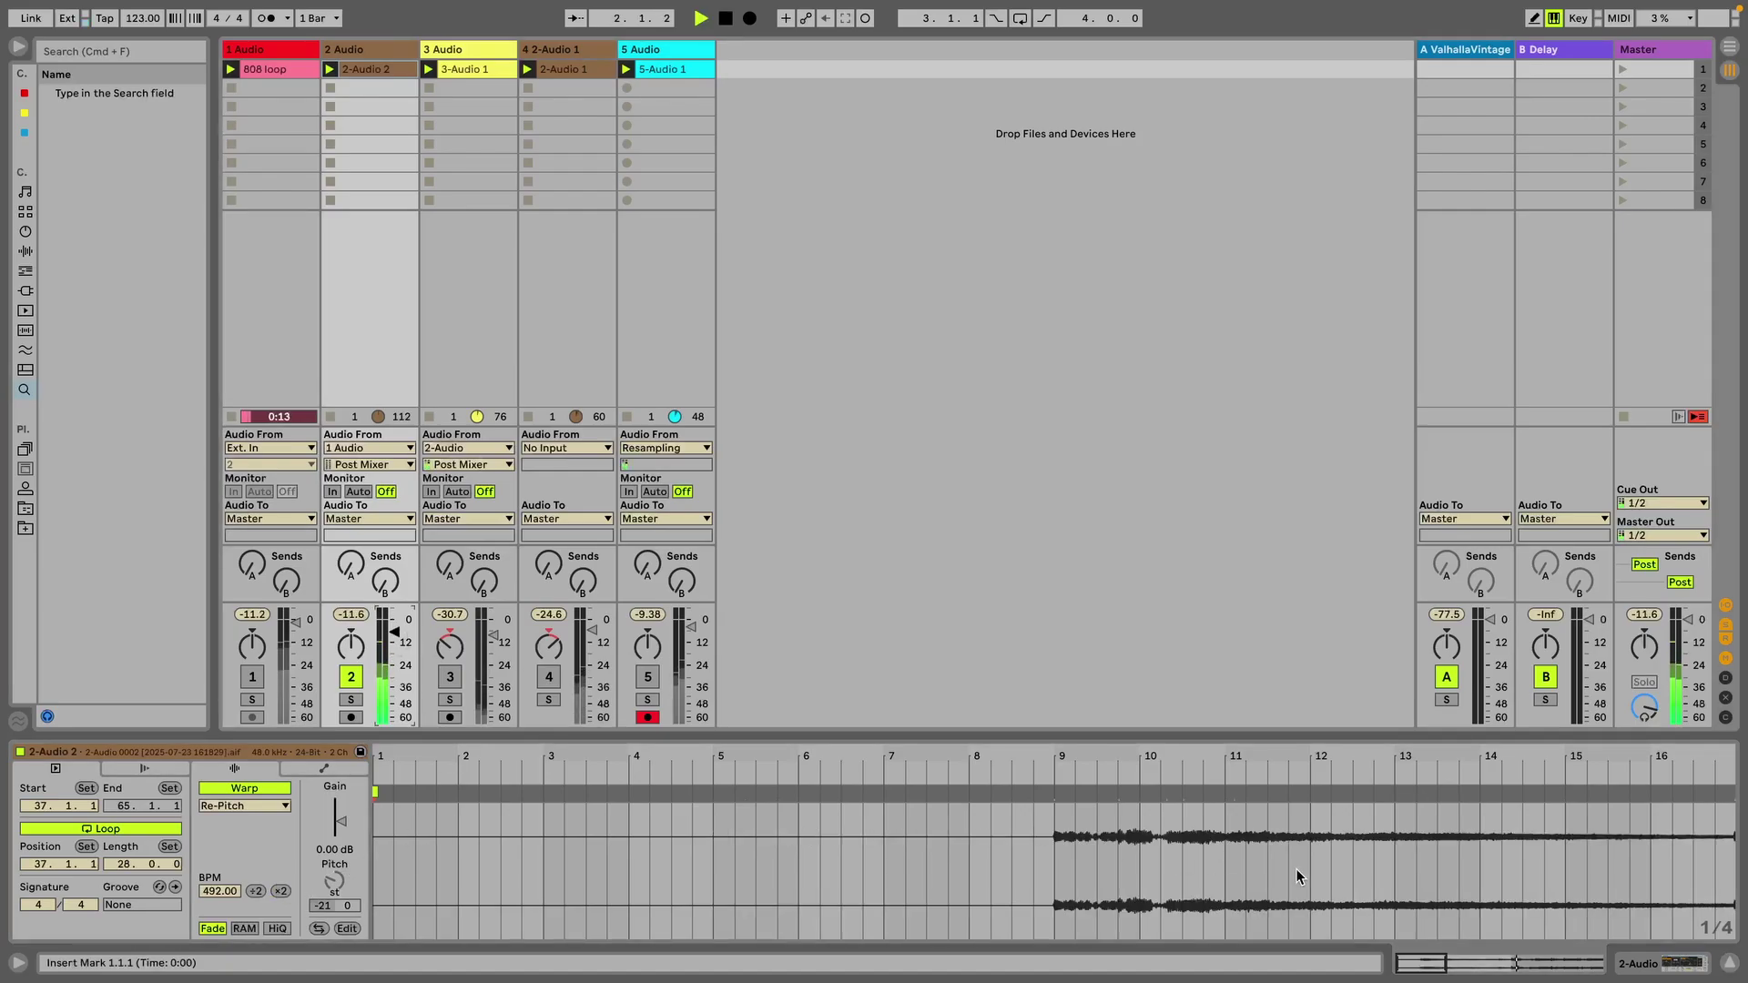
- Set track 2's Reverb to 100 % Dry/Wet, 3.26 ms Predelay, 15.22 Size and 2.20 s Decay during playback
key("shift+Tab")
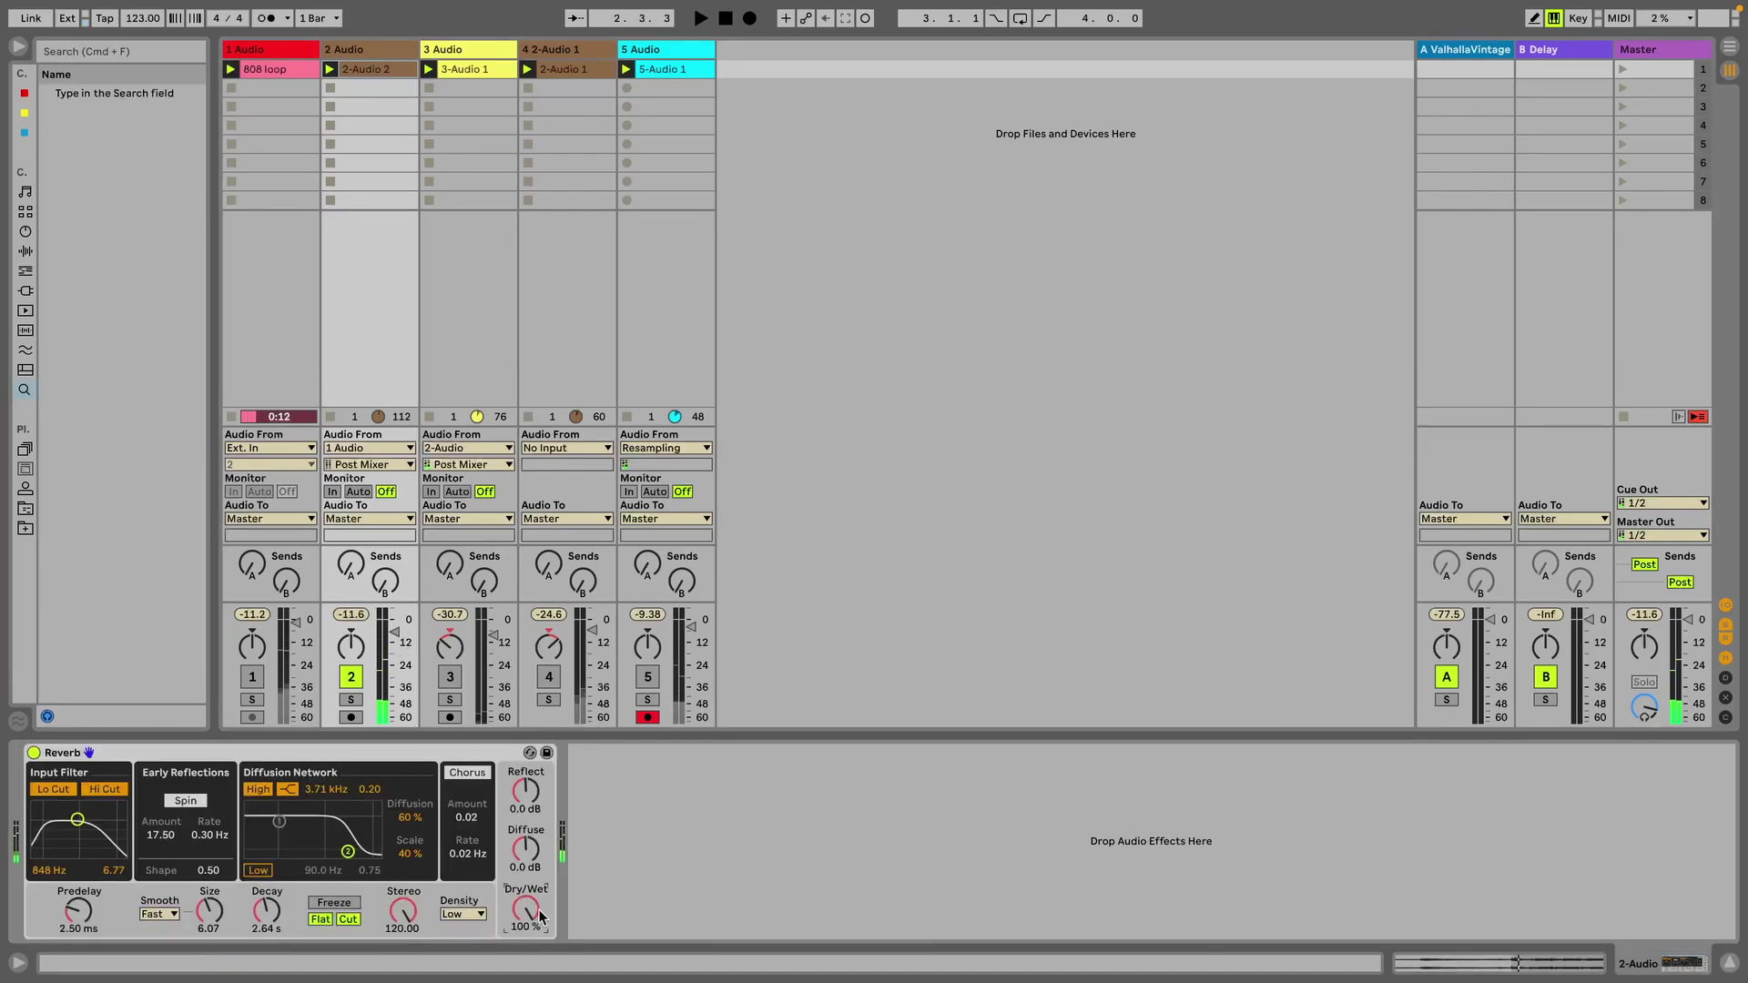
key("space")
left_click_drag(80, 913, 79, 912)
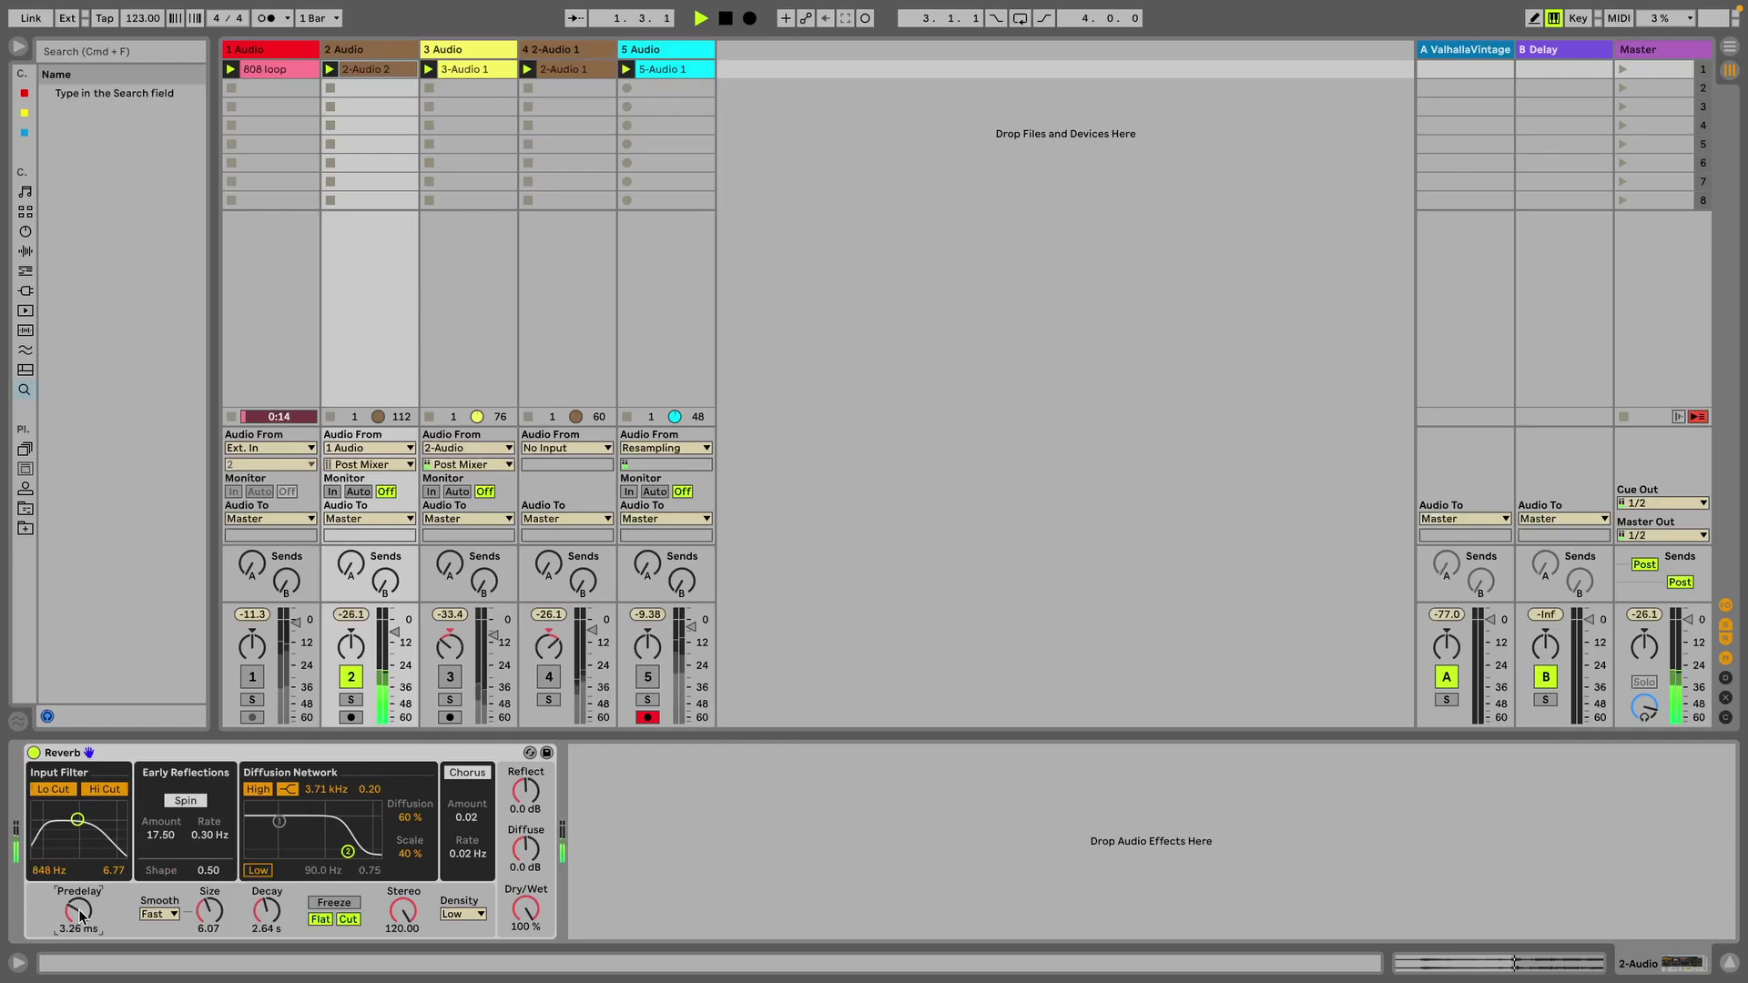
mouse_move(267, 910)
left_mouse_down()
mouse_move(267, 942)
mouse_move(267, 901)
left_mouse_up()
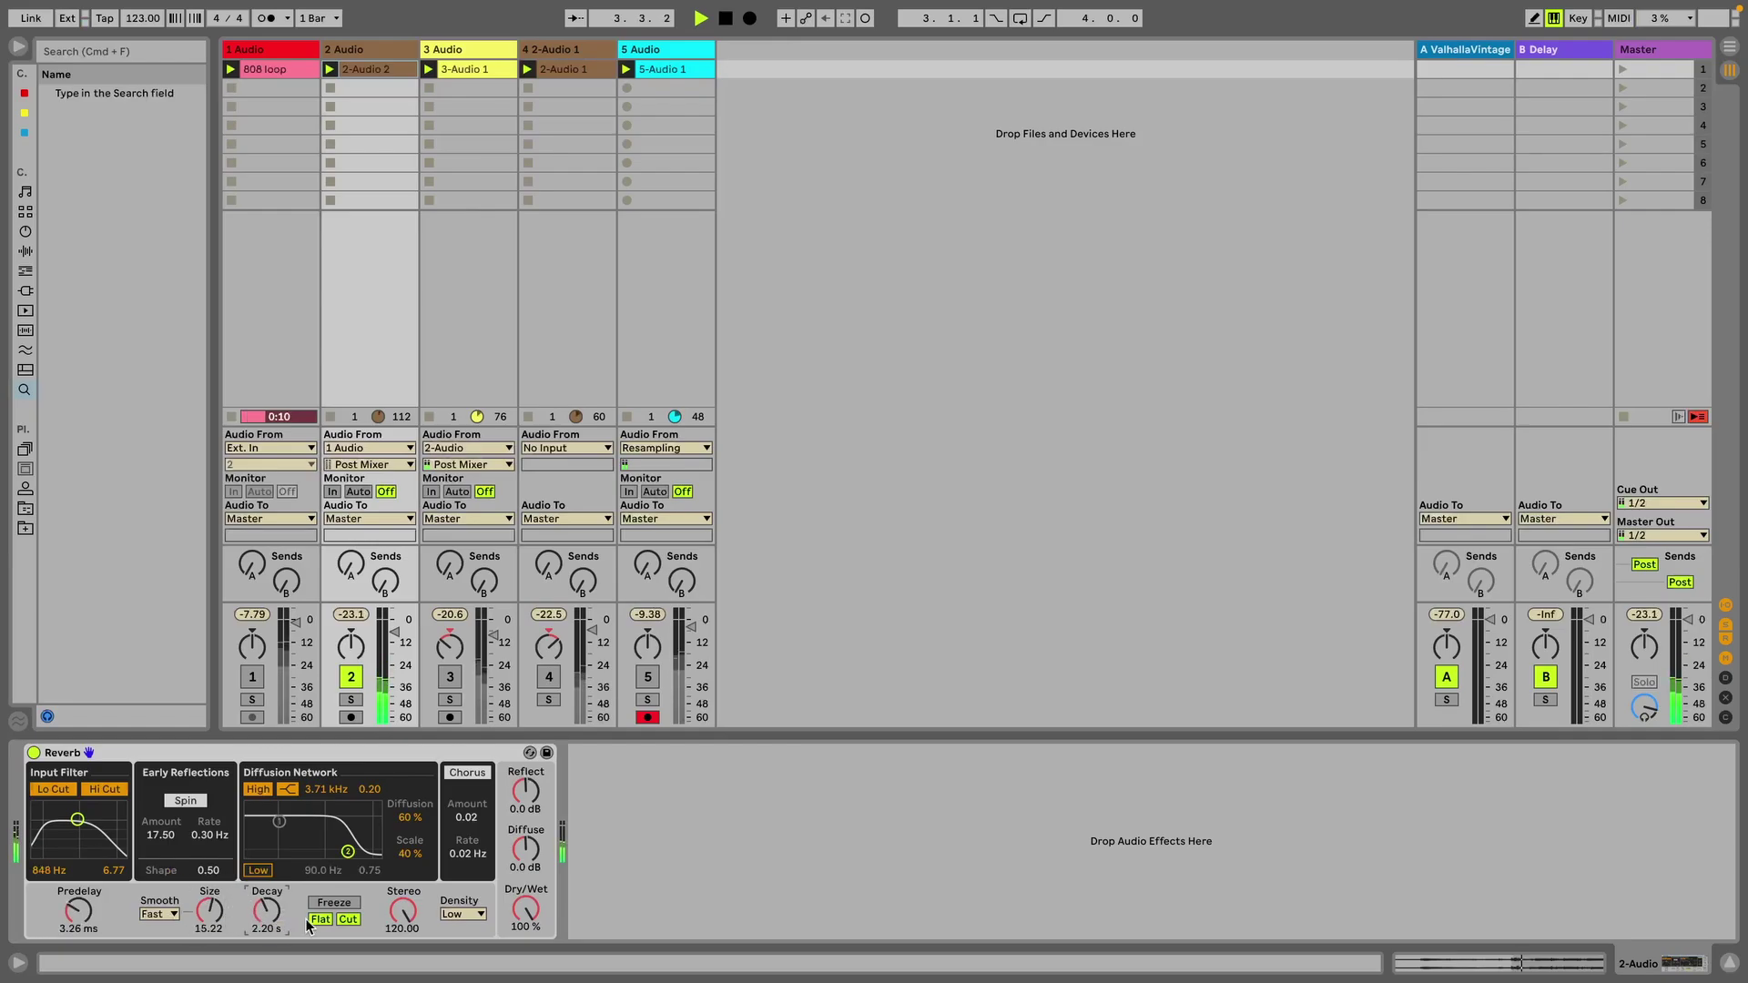
key("space")
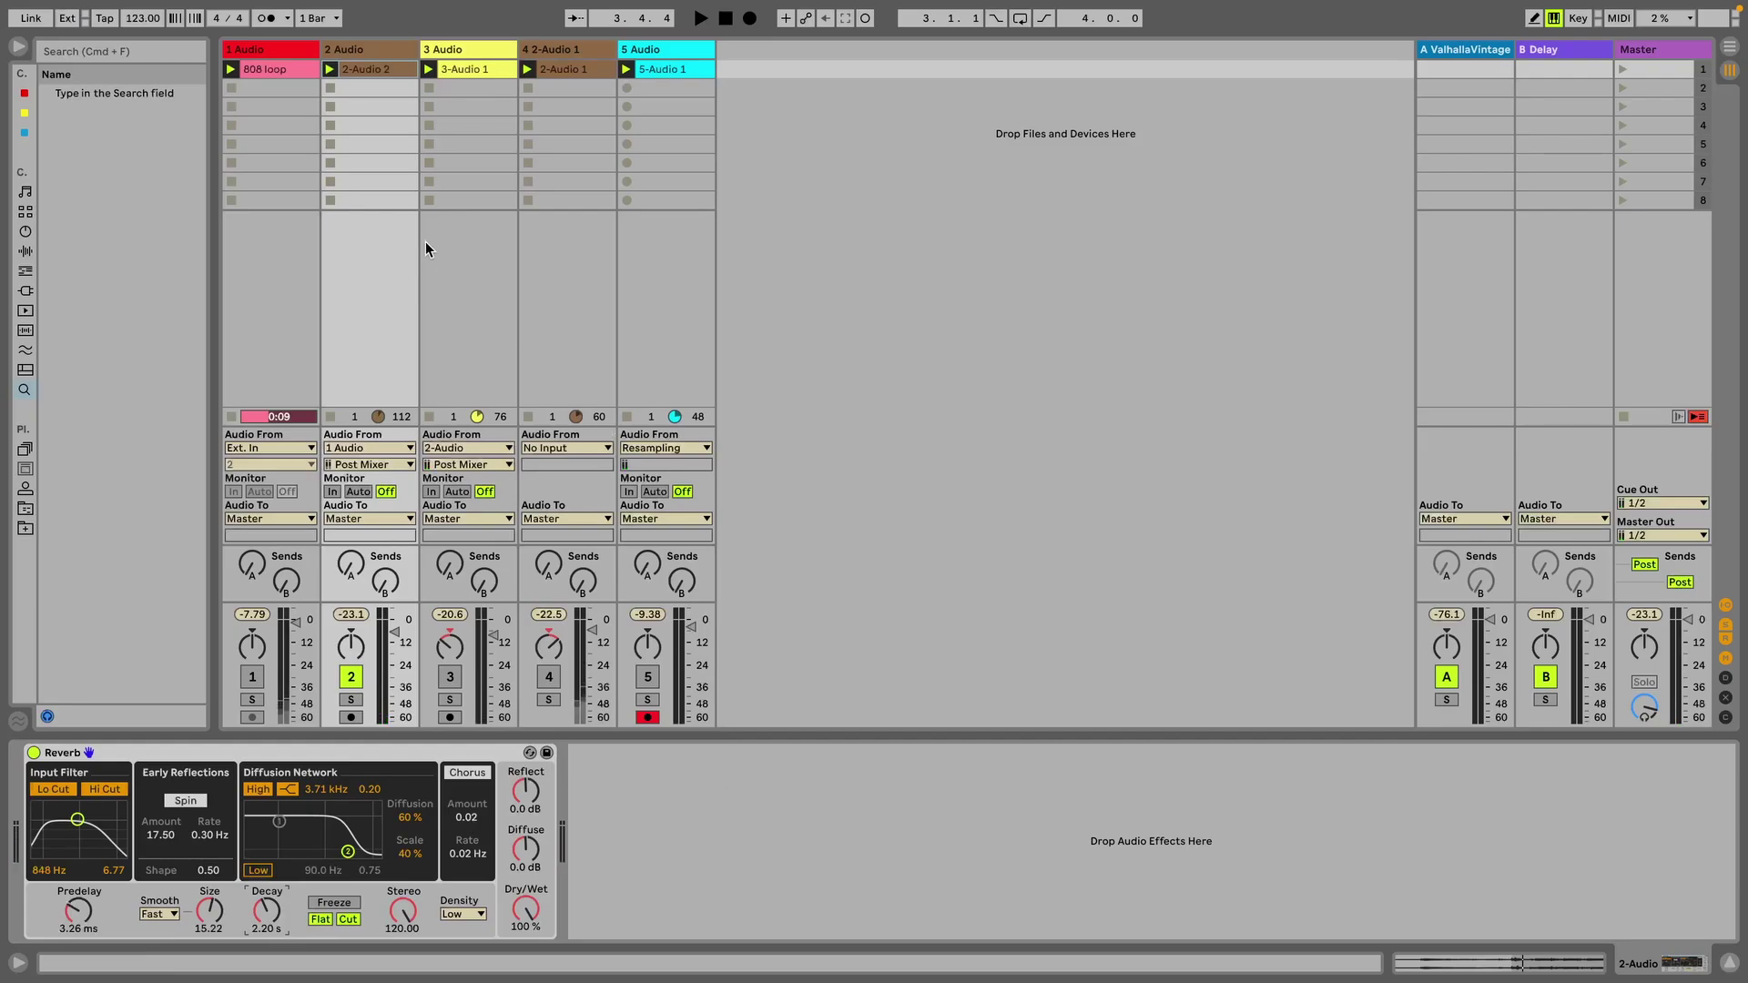
- Freeze track 2 with its current Reverb settings
right_click(367, 67)
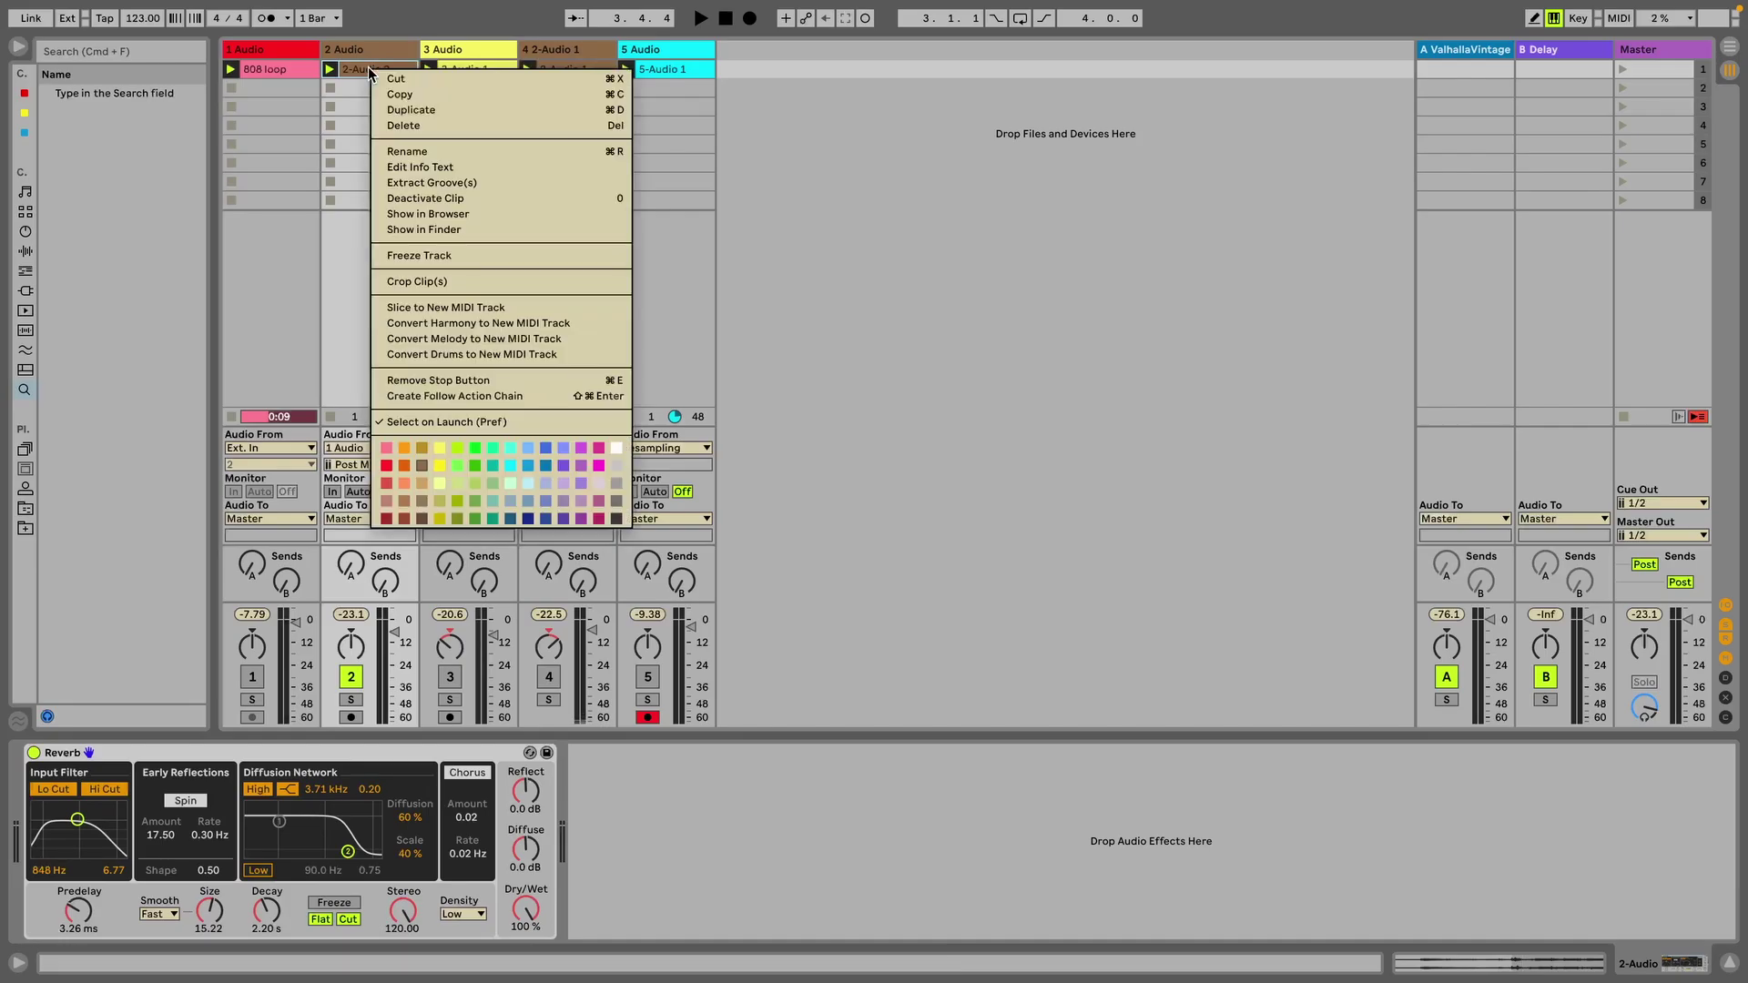
left_click(437, 255)
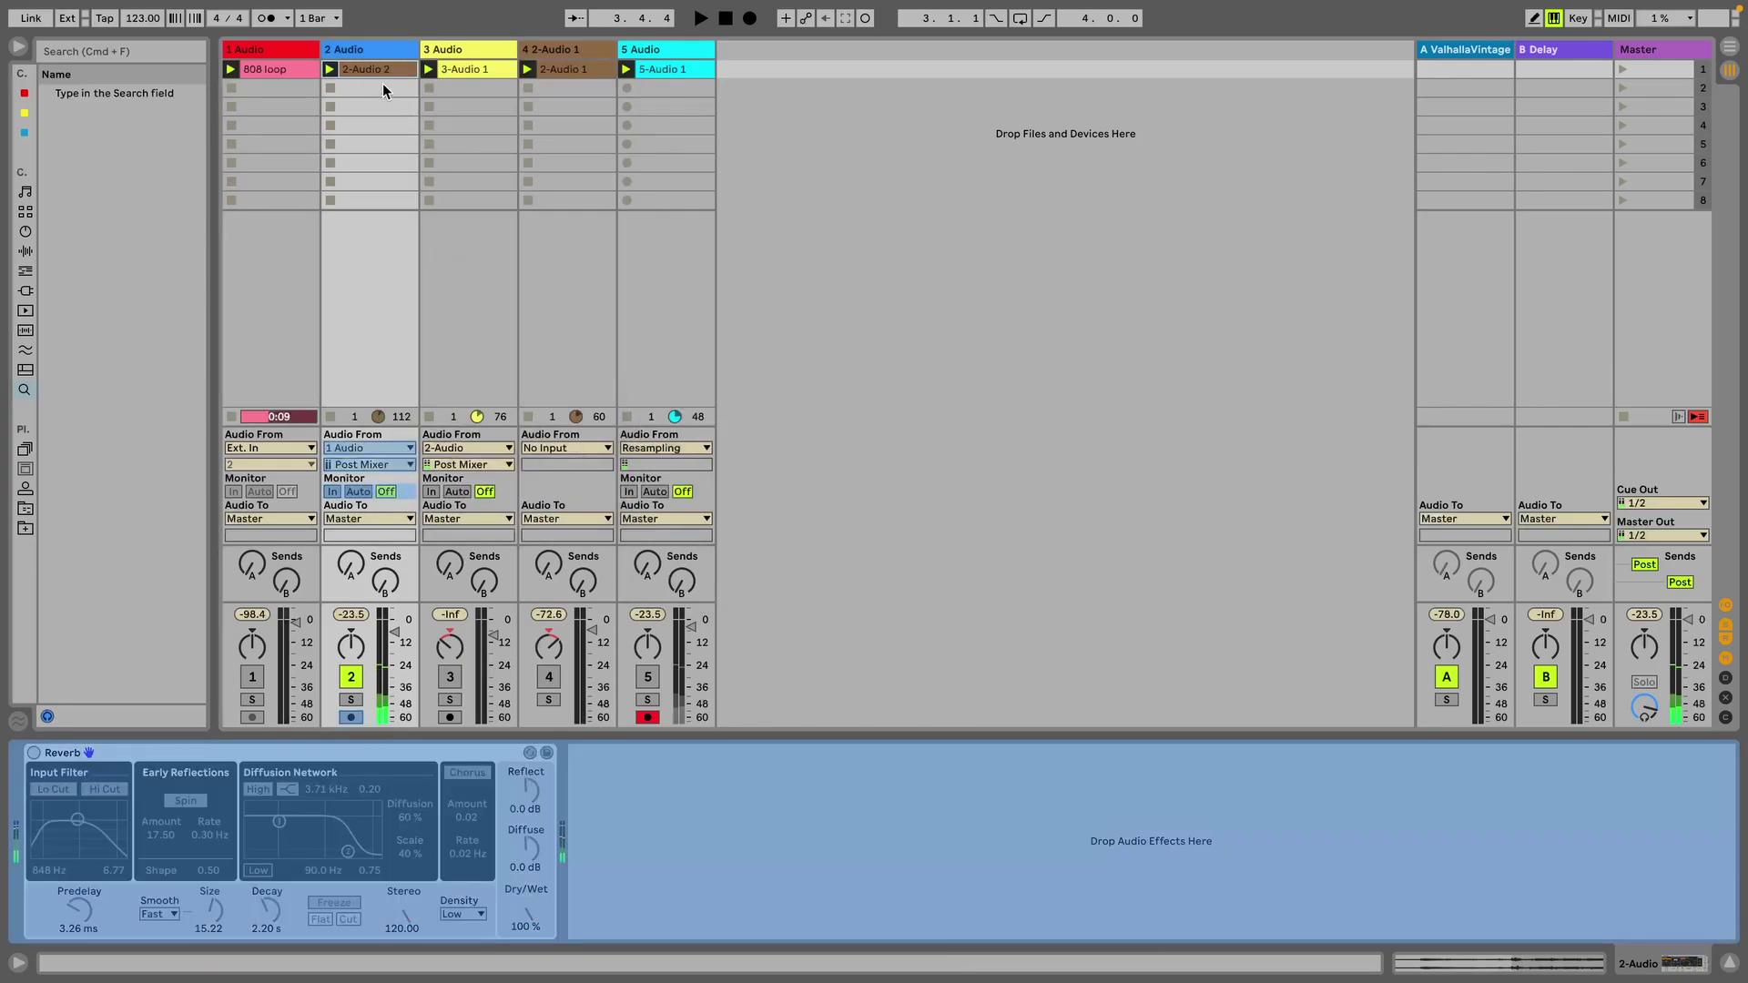
- Flatten the frozen track 2 and open its rendered clip for editing
right_click(374, 68)
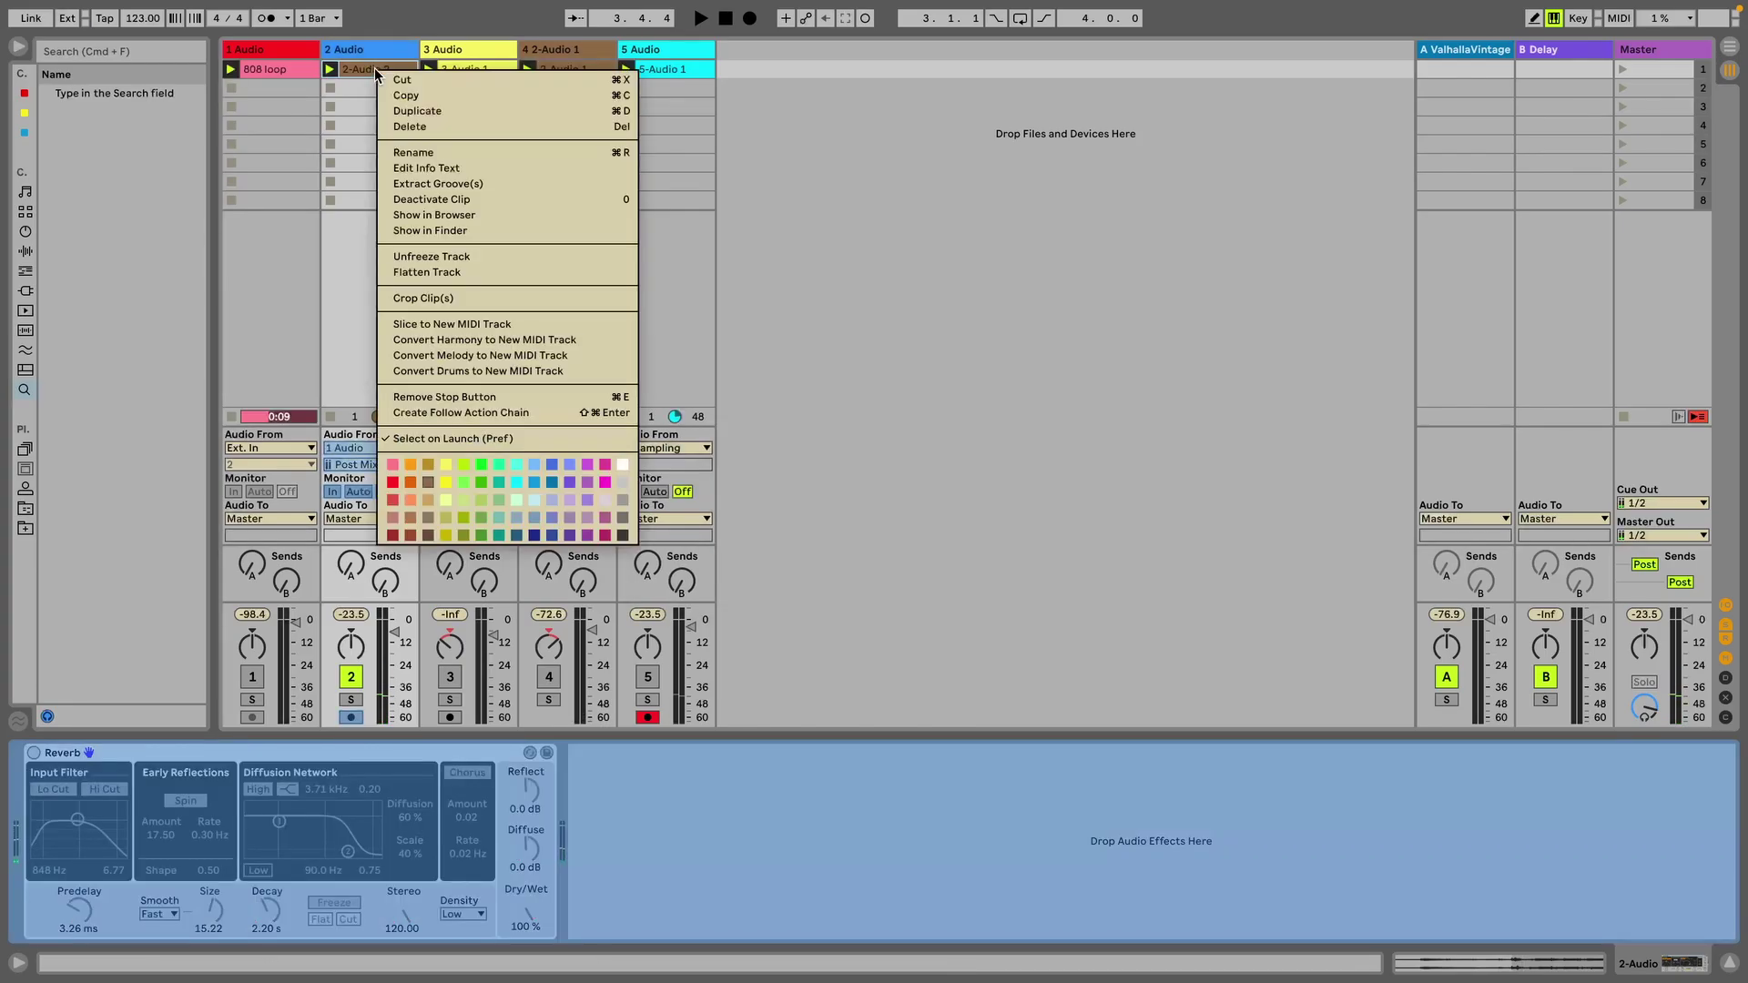
left_click(426, 272)
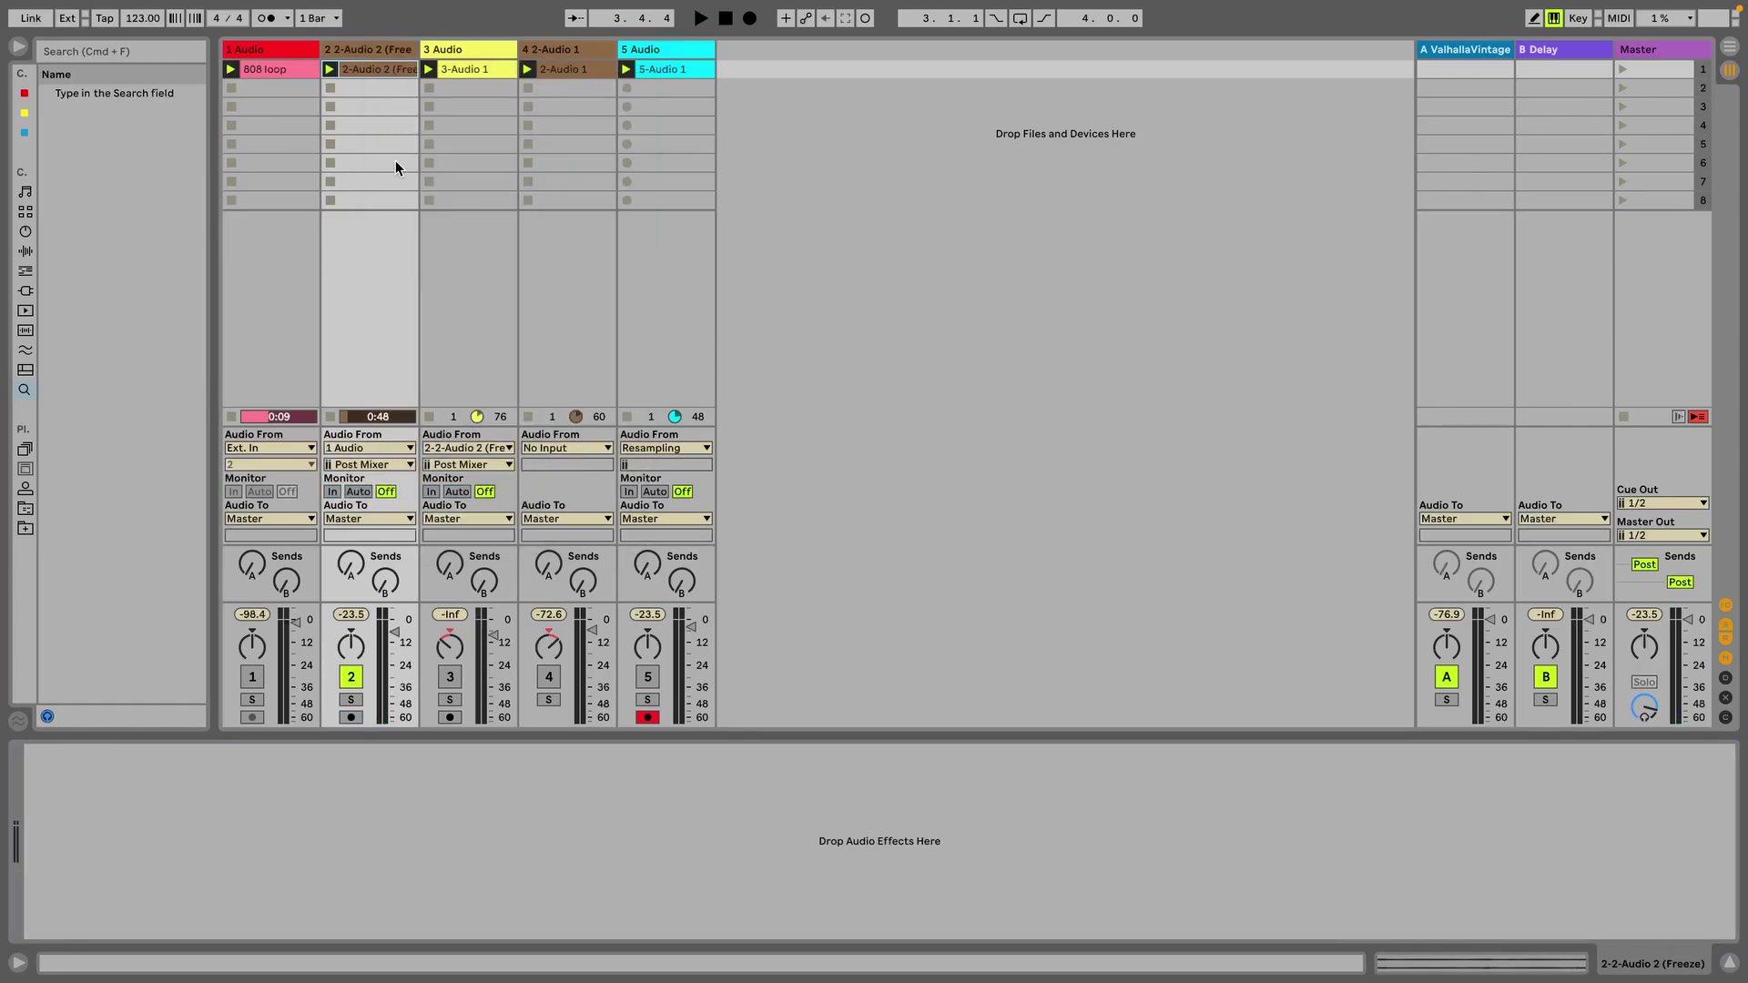
left_click(368, 71)
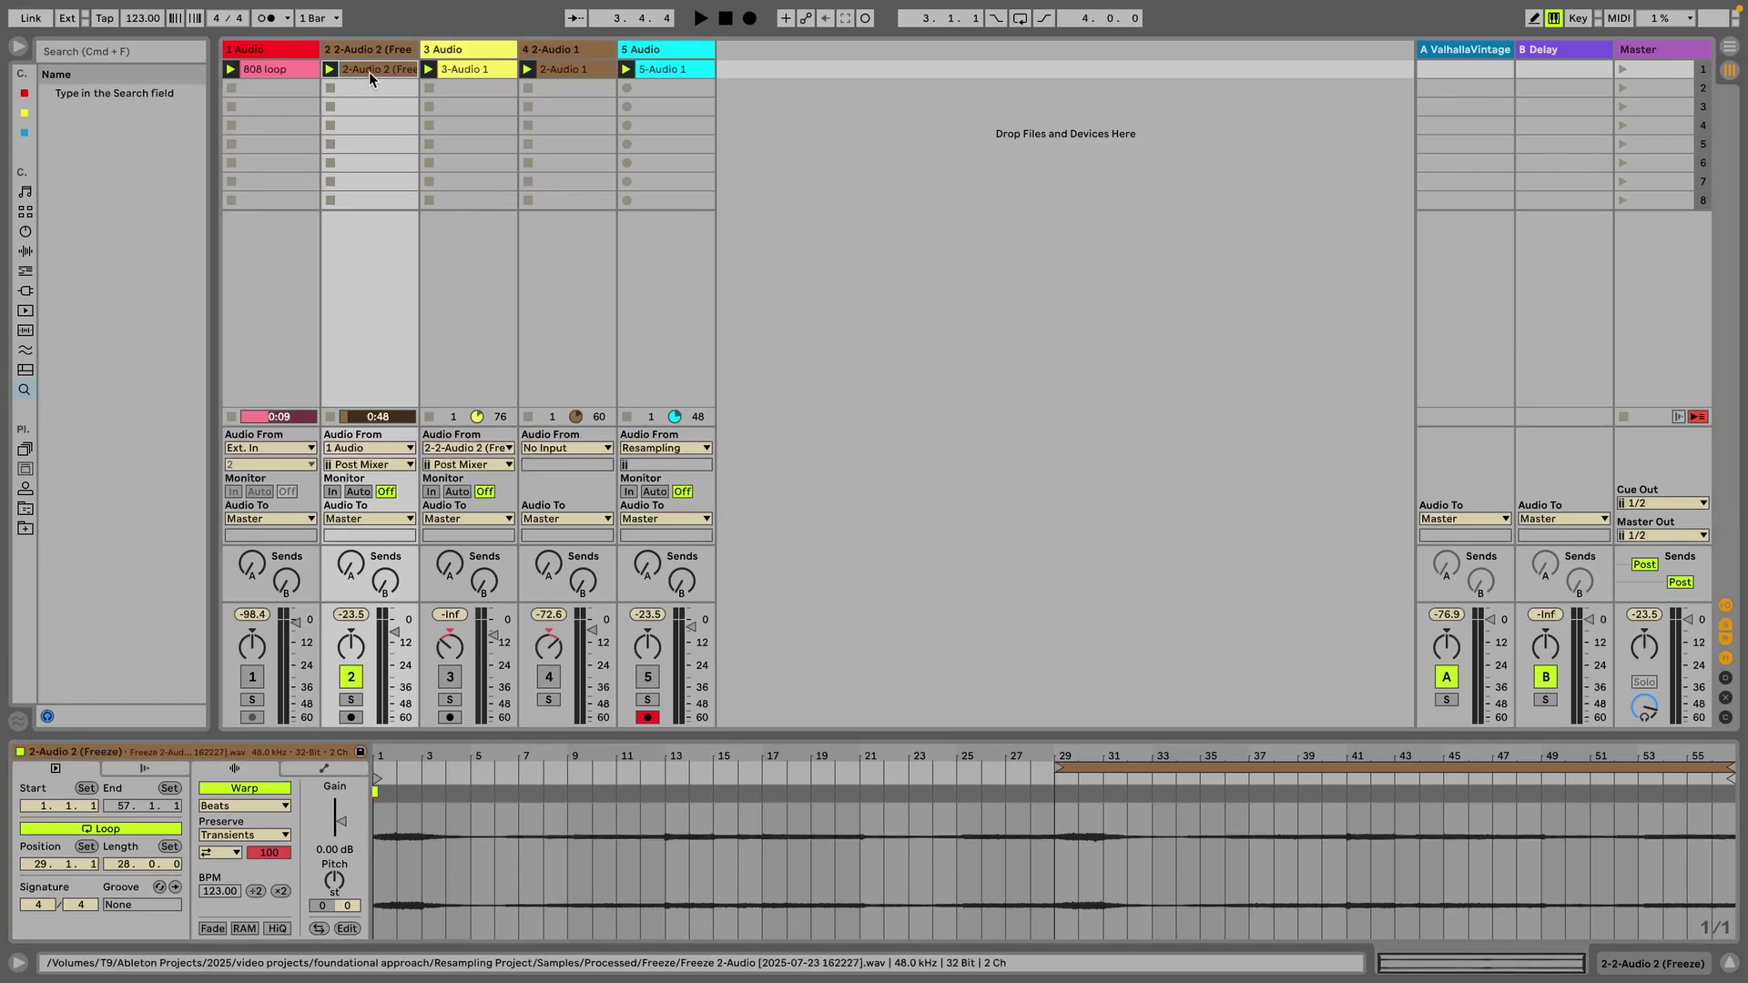
- Try the flattened track 2 clip at -13 st, return the song position to the start, and set the clip's pitch to -9 st
left_click_drag(334, 879, 337, 876)
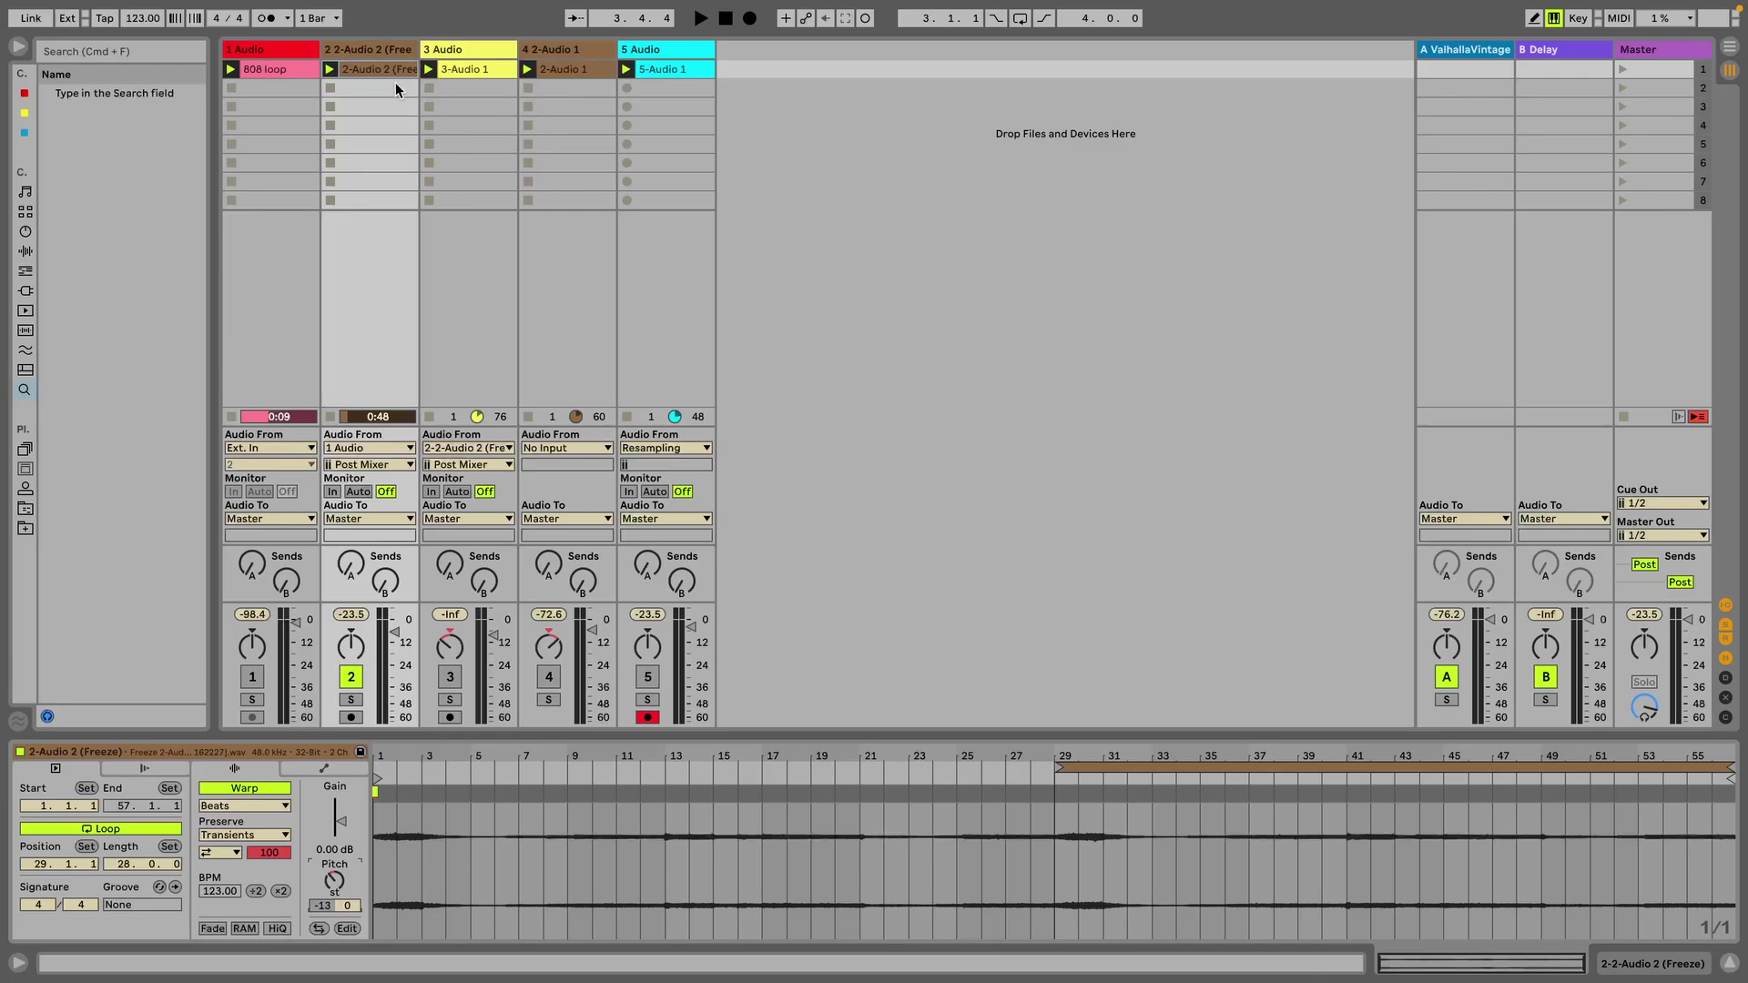
left_click(372, 51)
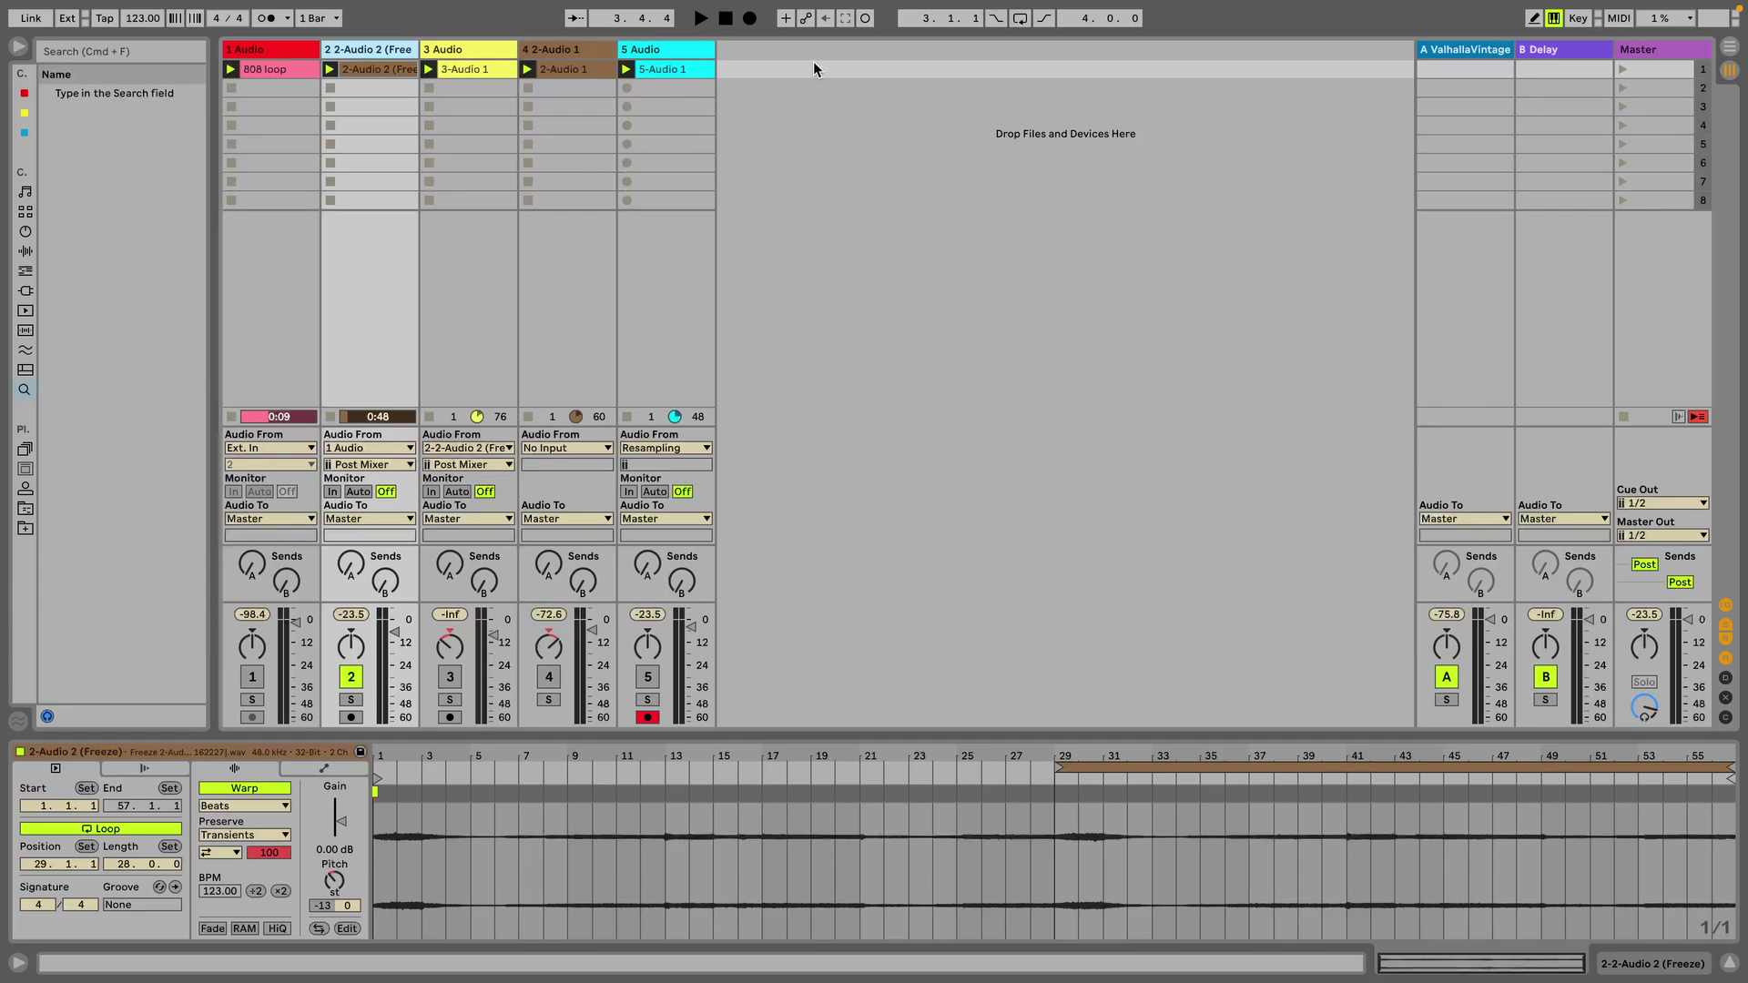
left_click(725, 18)
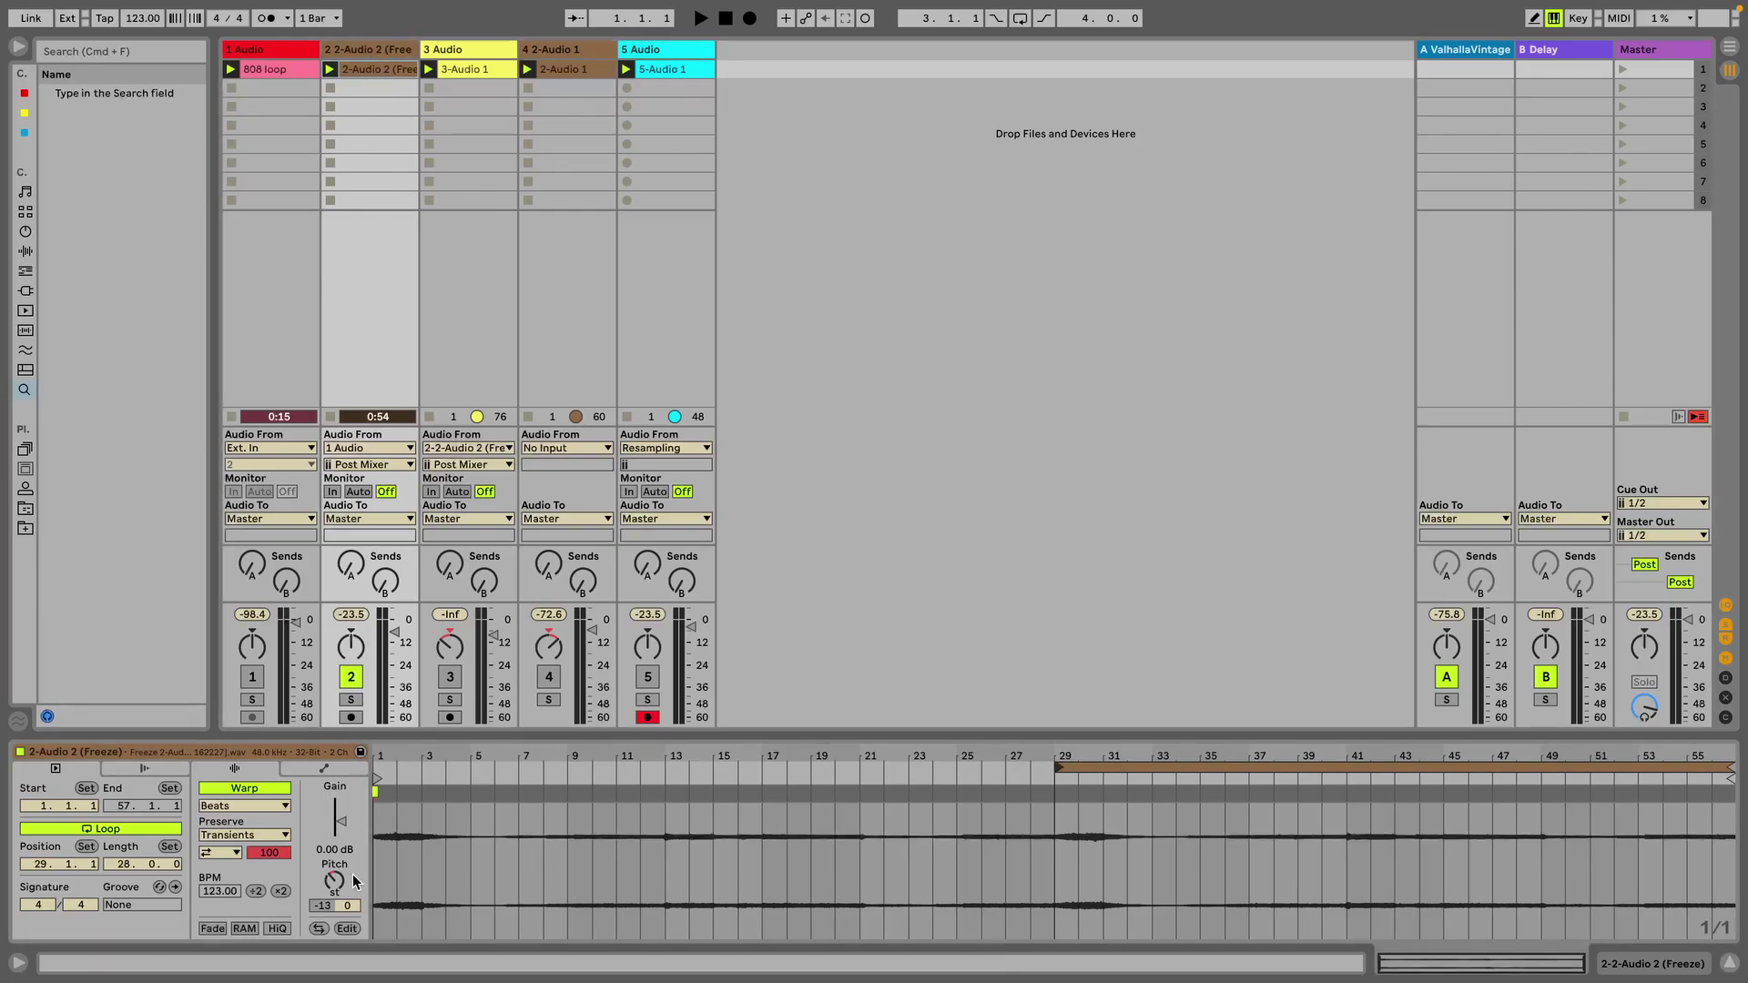
left_click_drag(322, 906, 322, 879)
right_click(335, 886)
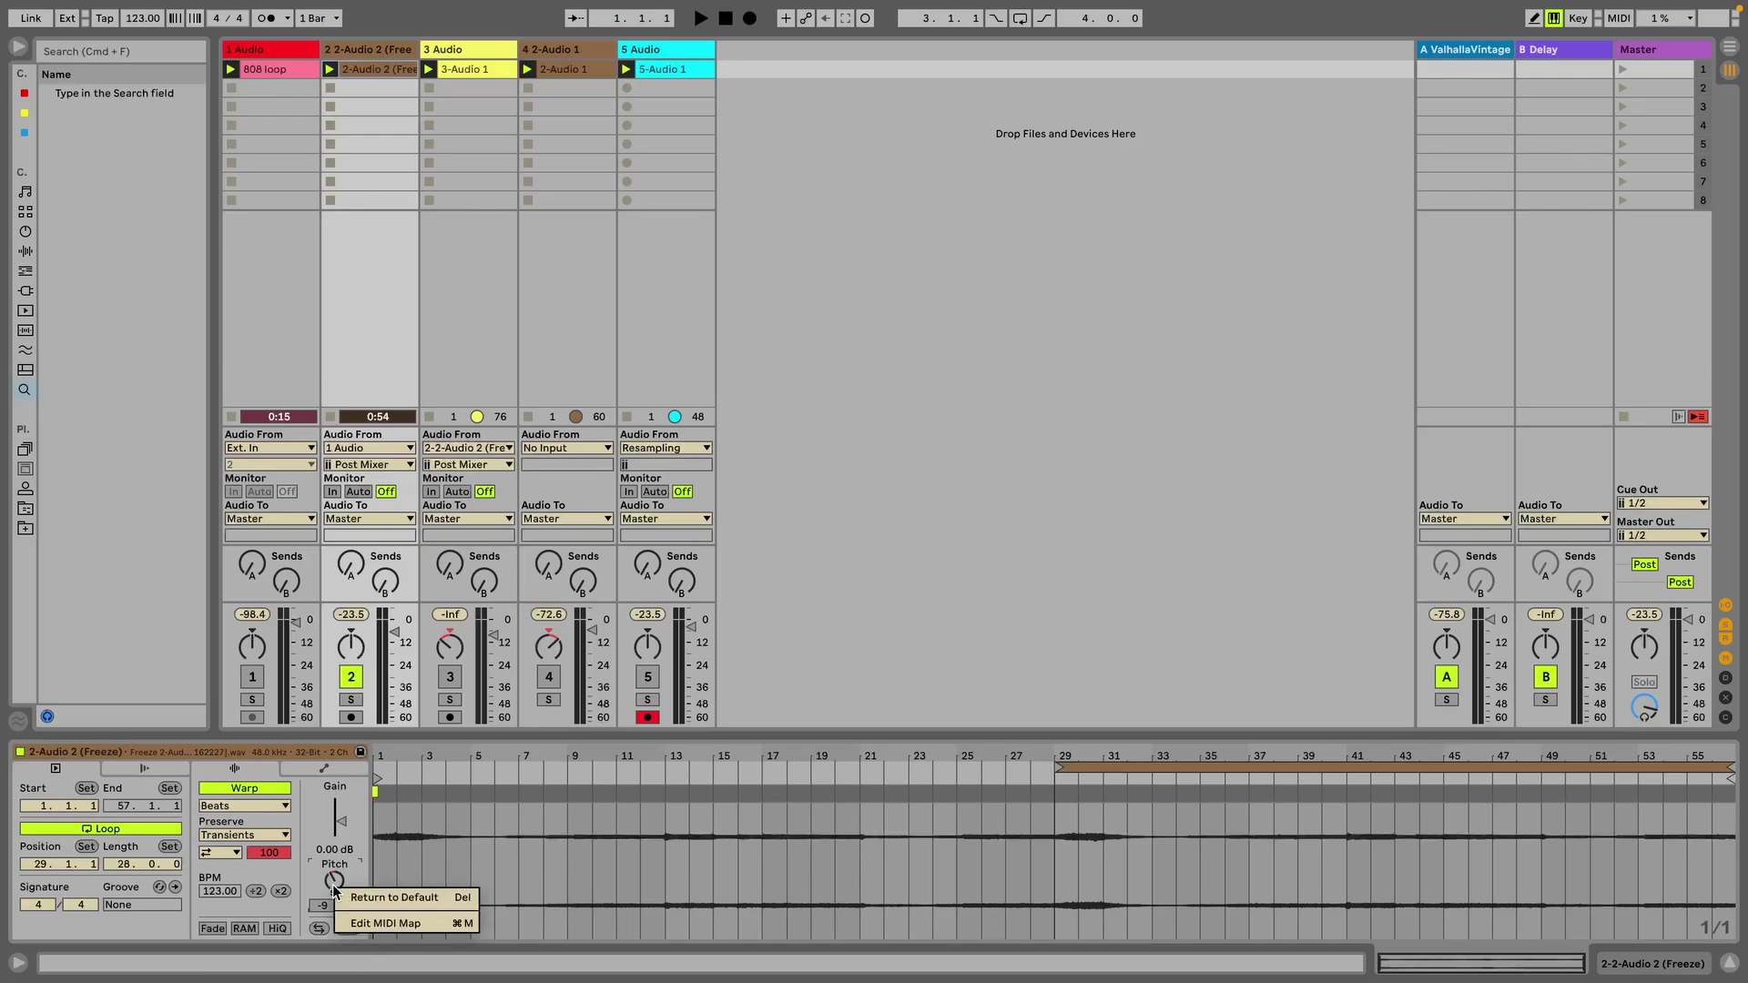
left_click(400, 752)
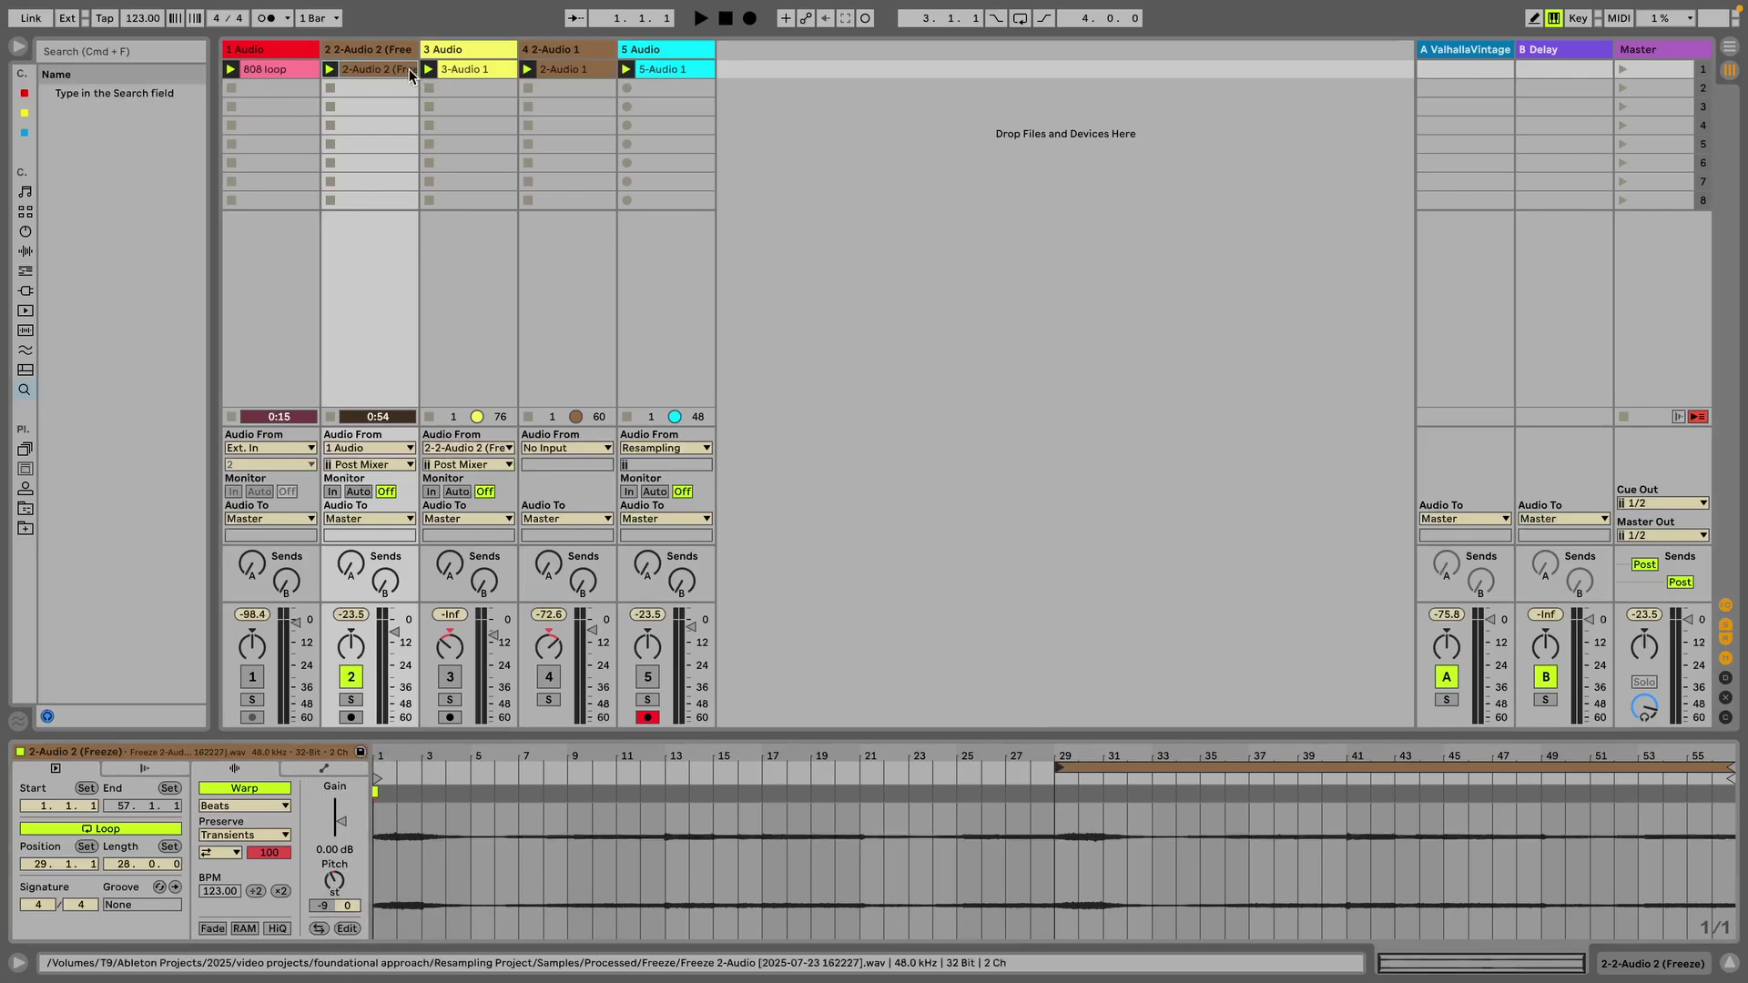
- Draw a stepped Transposition envelope on the flattened clip between bars 29 and 47, with its highest steps above +12 st at bars 34 to 36
left_click(310, 765)
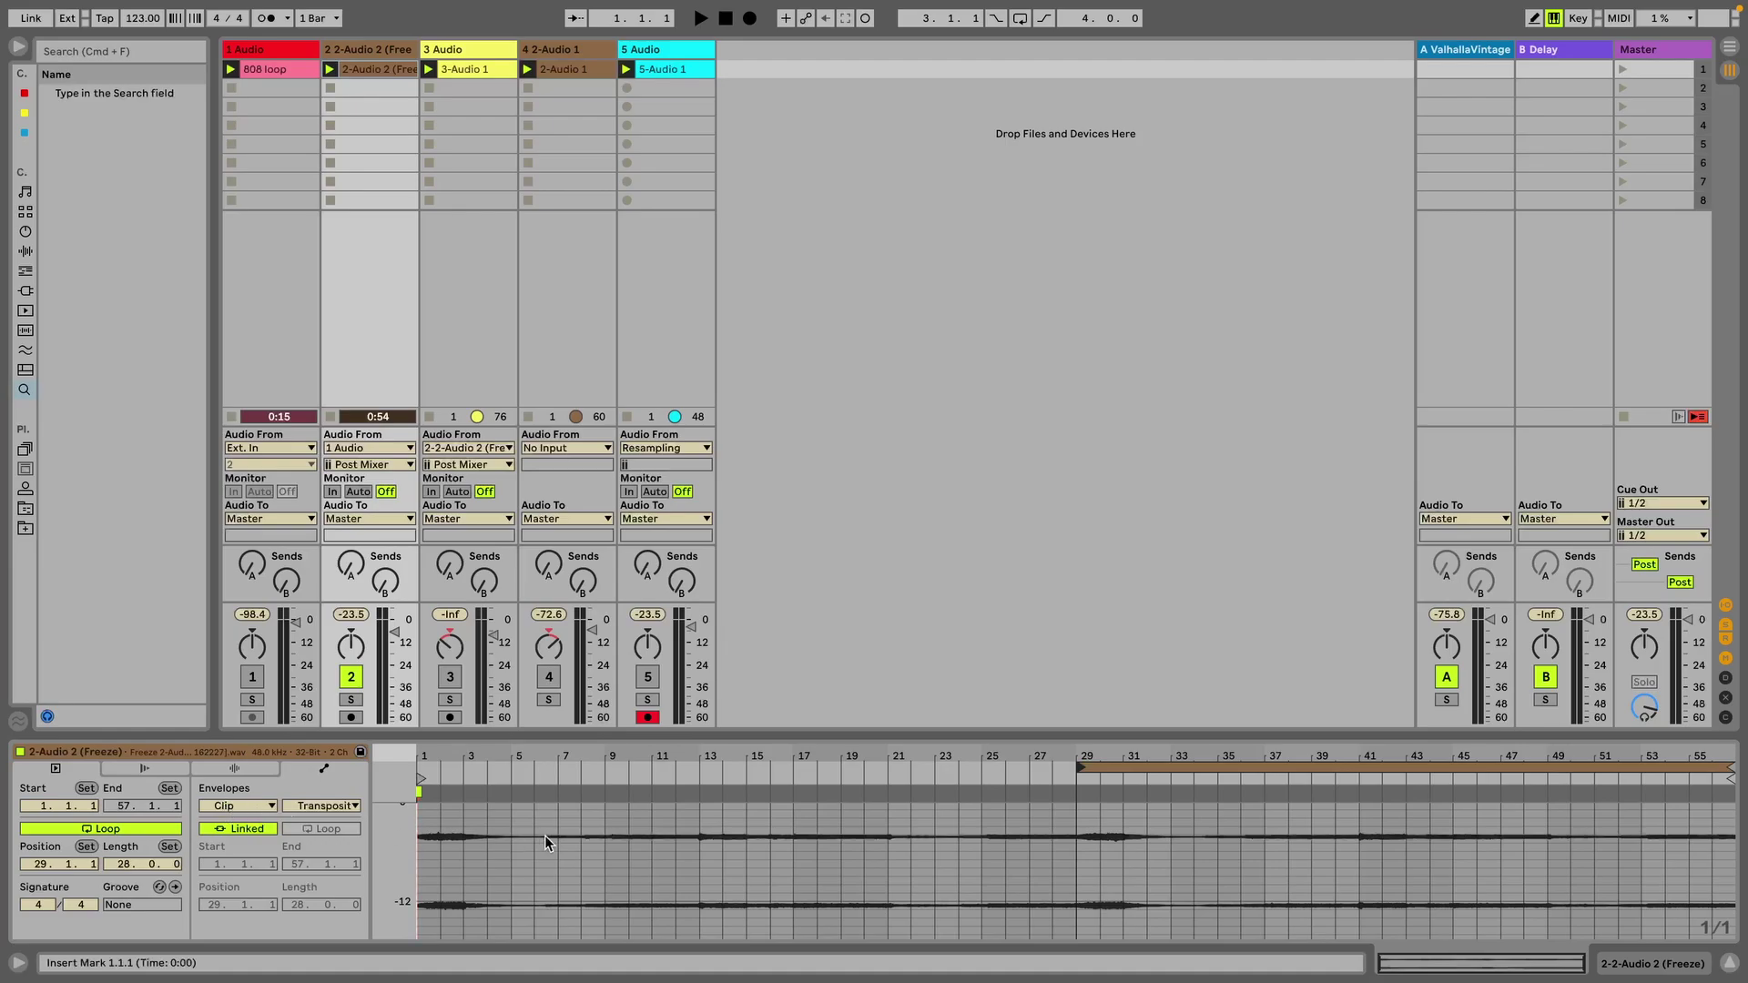
key("b")
left_click(1089, 879)
mouse_move(1484, 857)
left_mouse_down()
mouse_move(1271, 861)
mouse_move(1204, 810)
left_mouse_up()
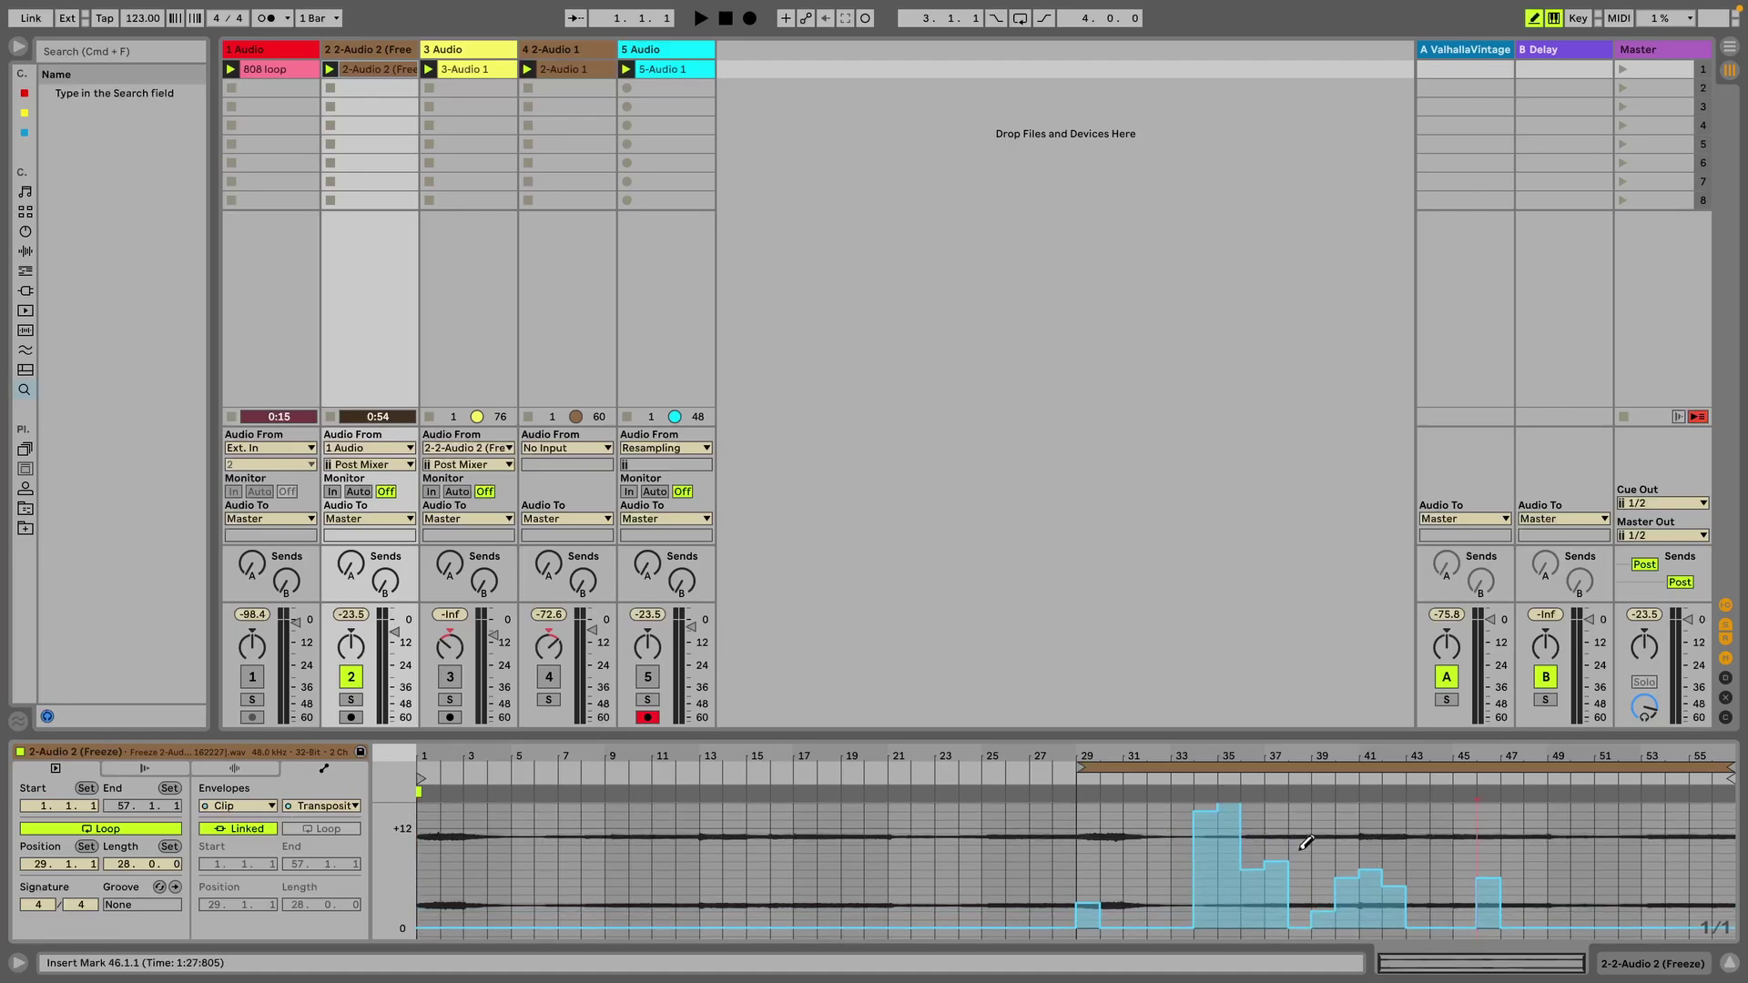
key("b")
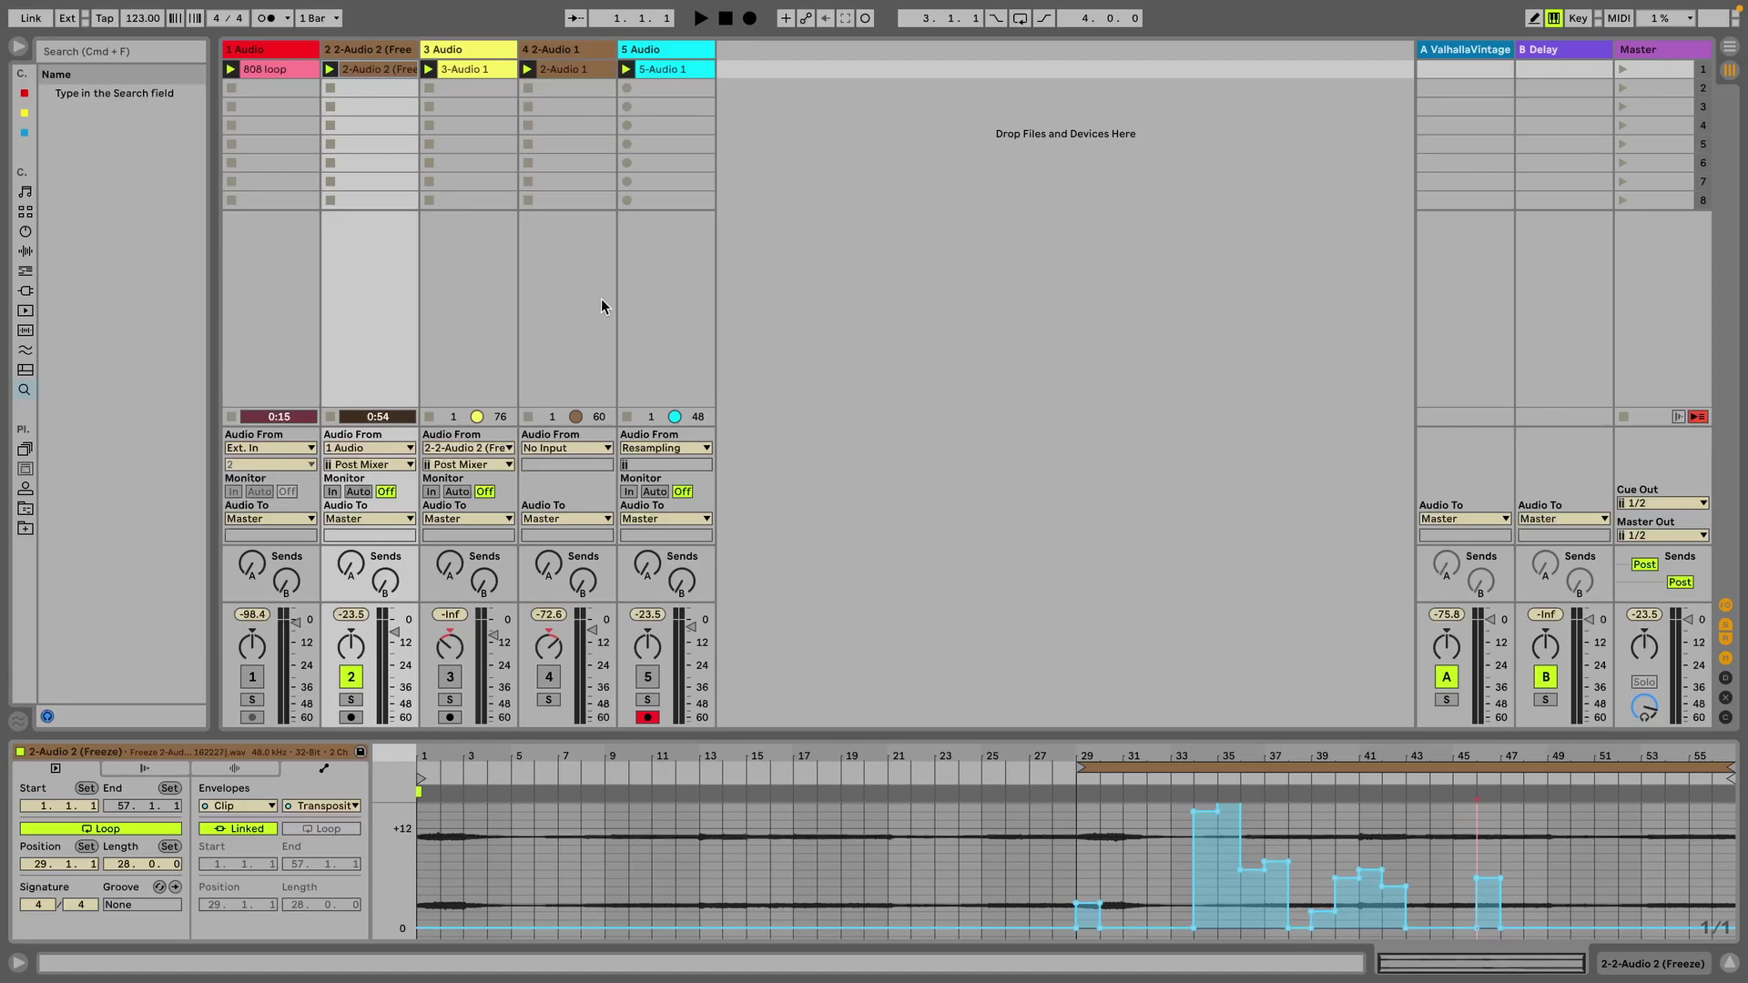
- Reactivate track 5, the one that takes its input from Resampling
left_click(648, 677)
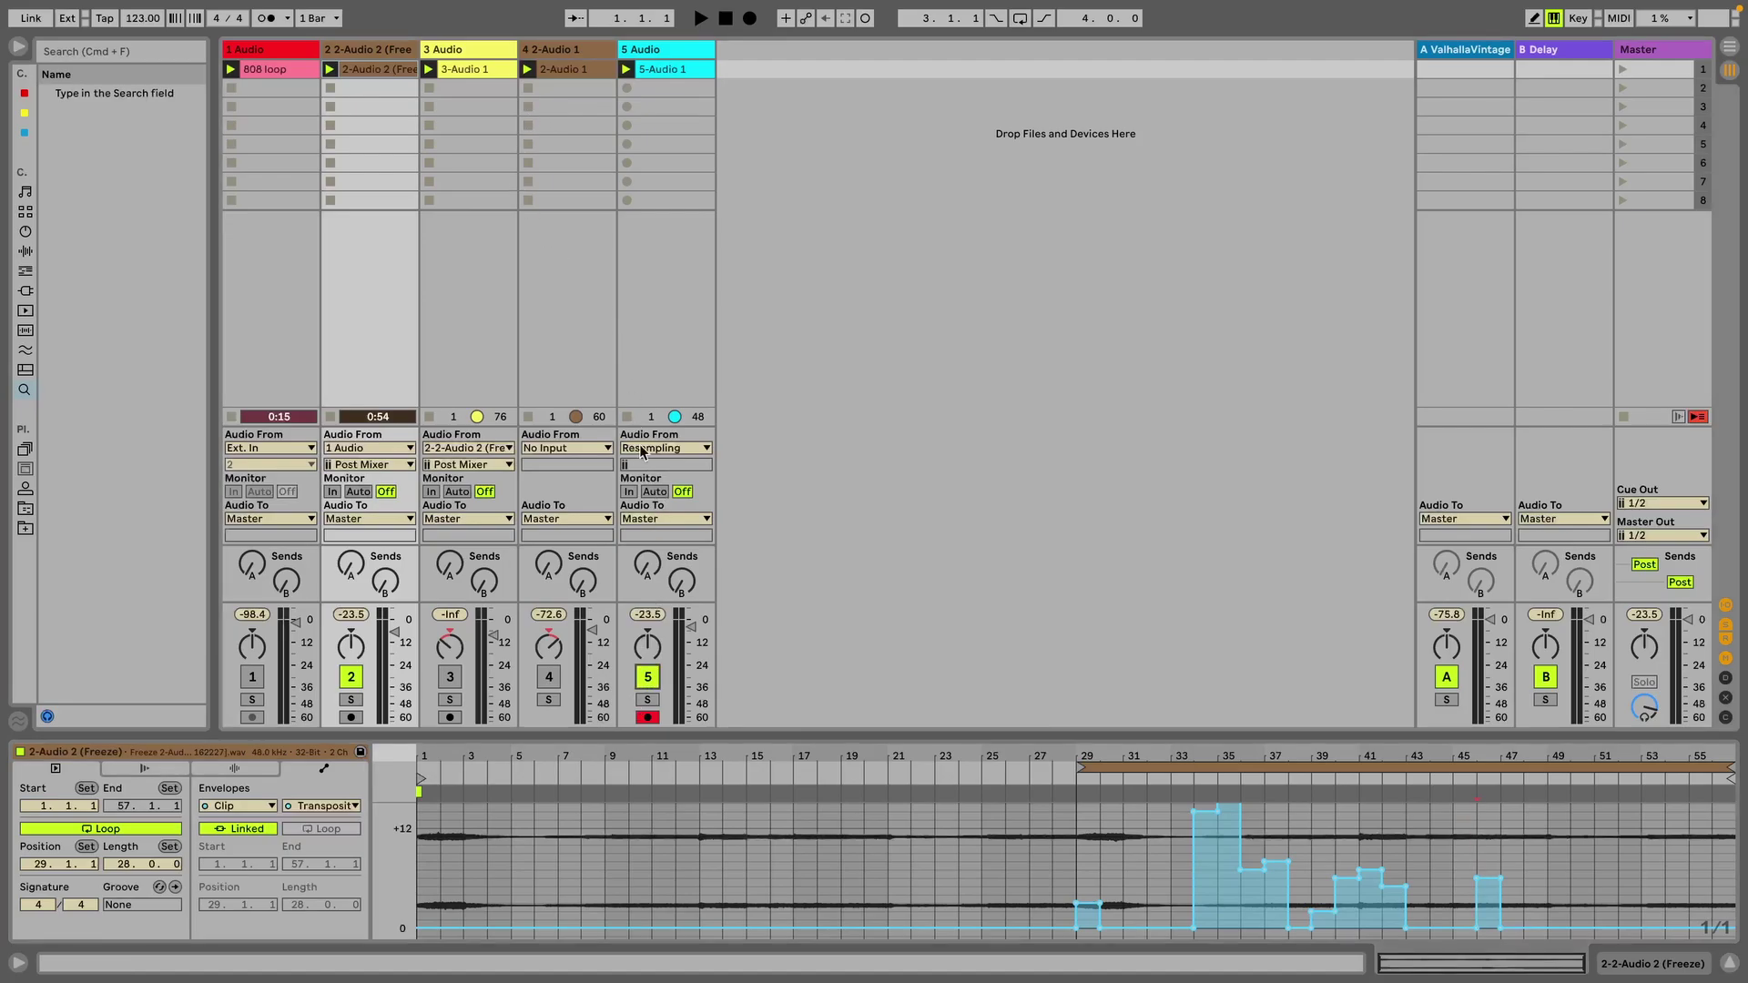